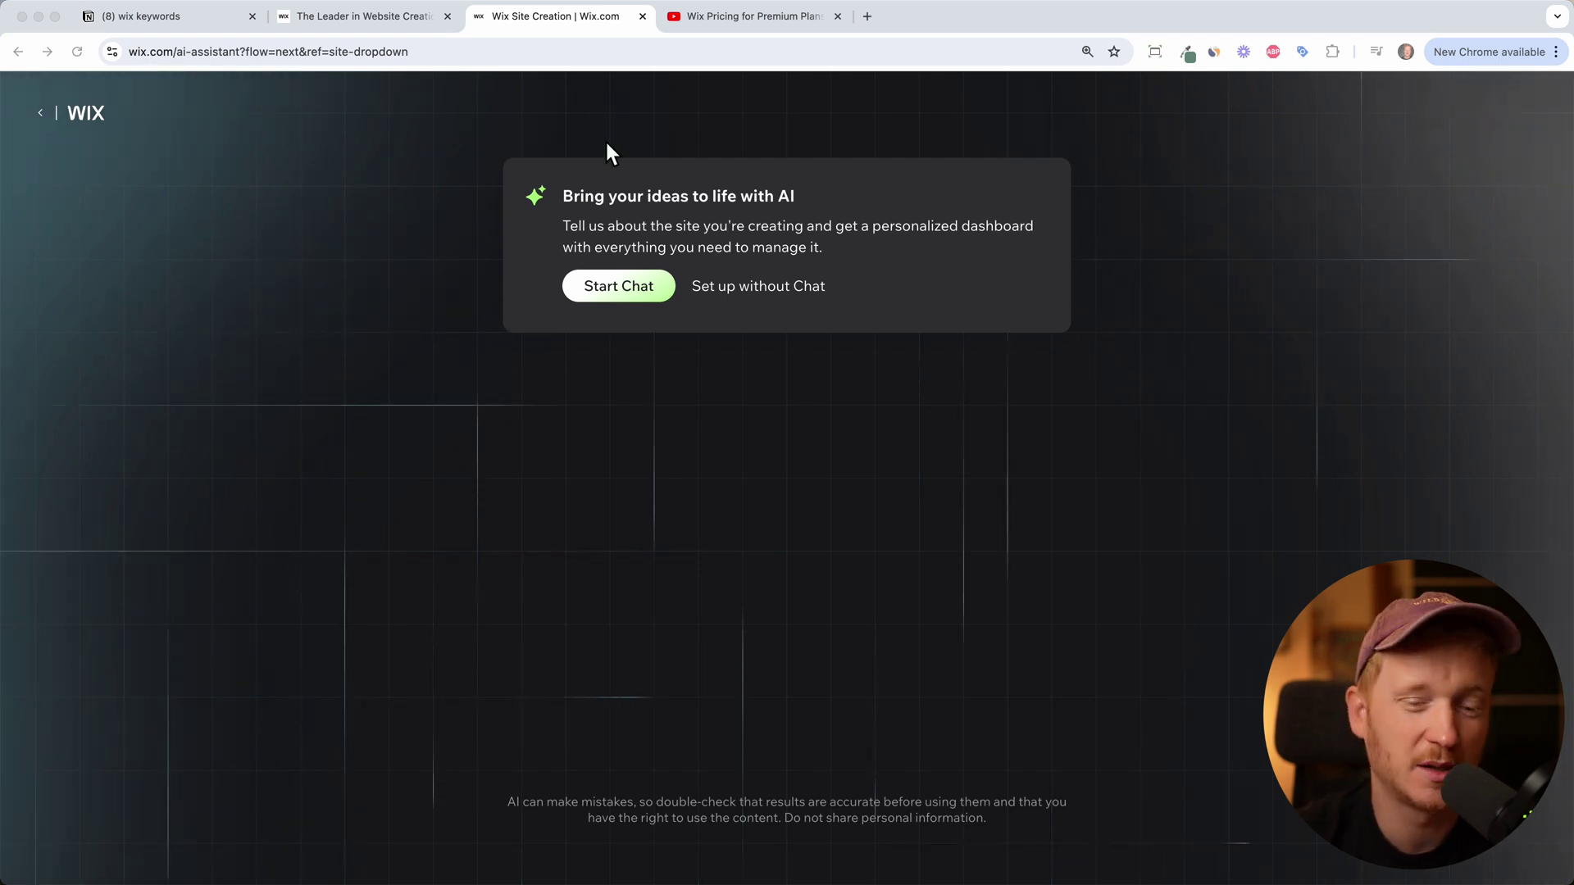
Switch to the 'Wix Pricing for Premium Plans' YouTube video tab.
click(751, 25)
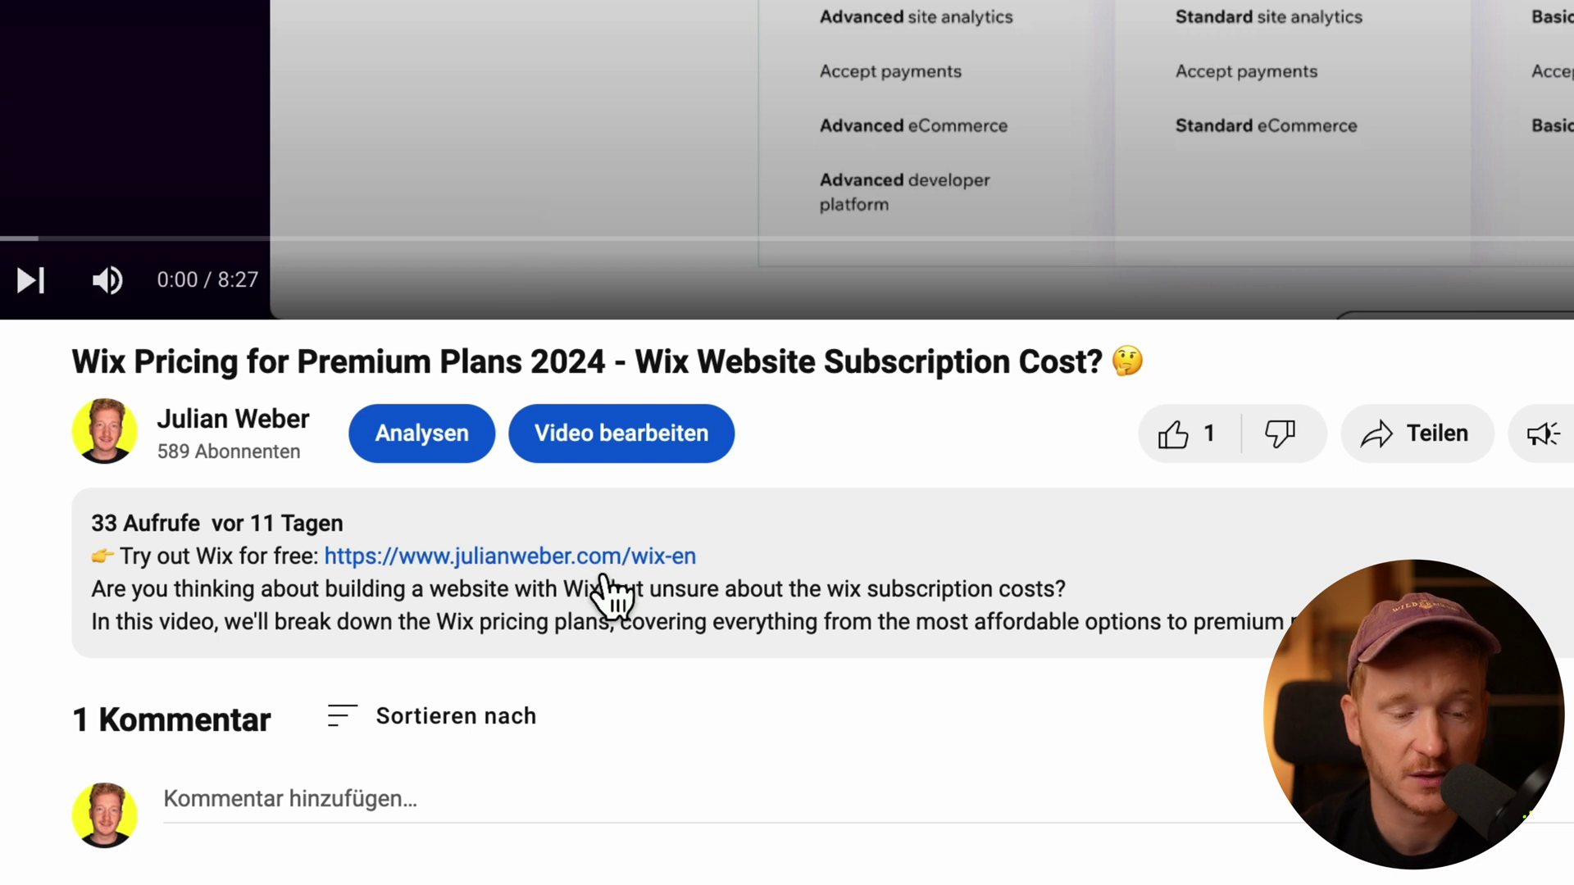
Follow the julianweber.com/wix-en description link to the Wix landing page.
click(568, 566)
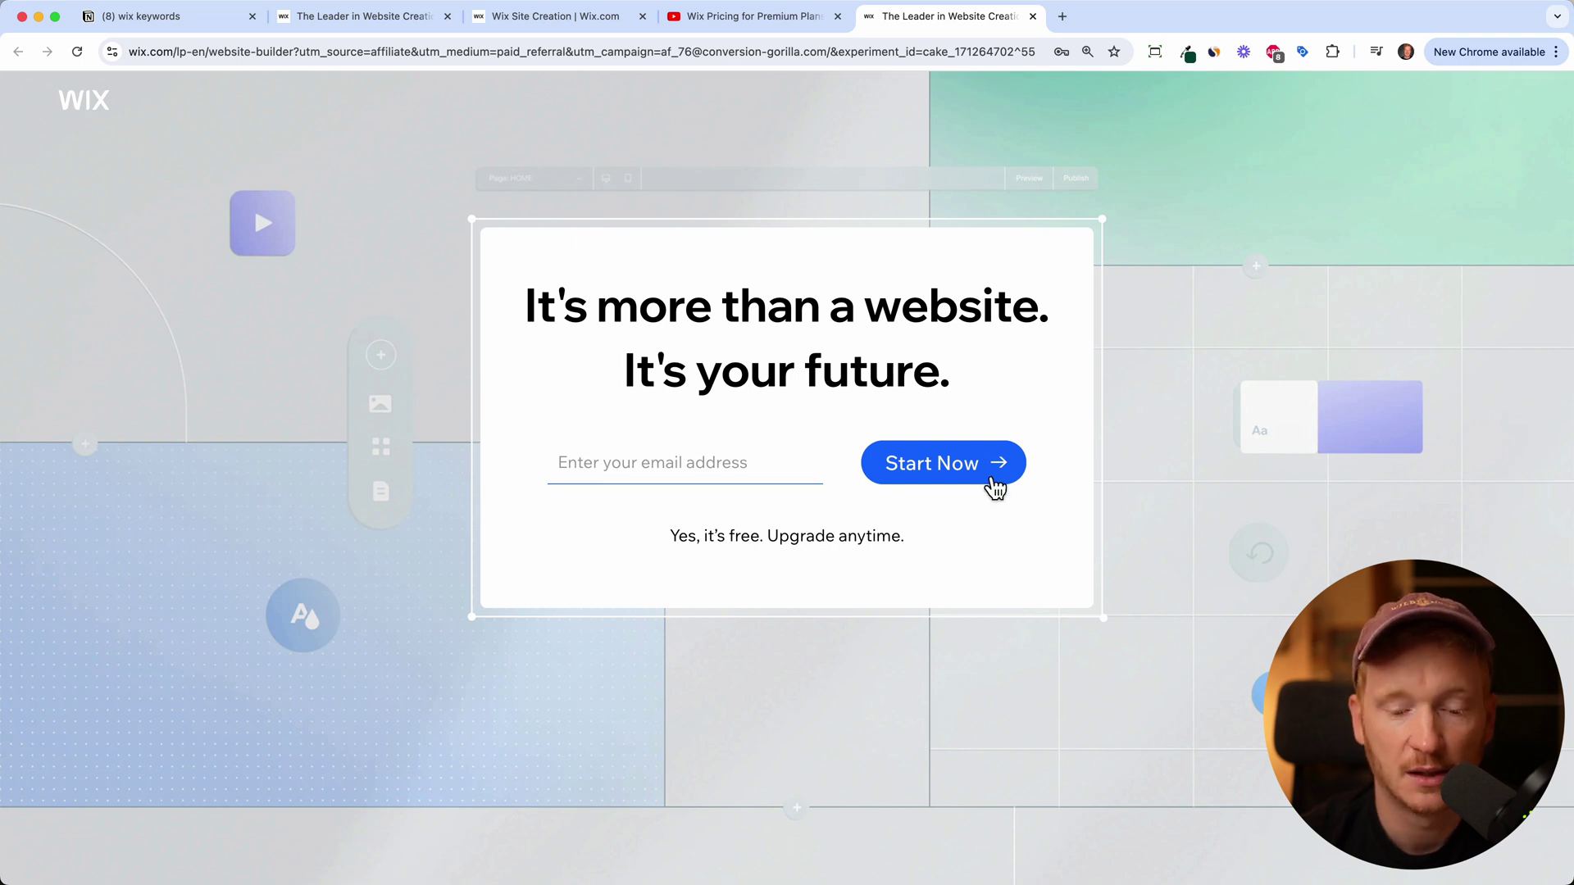
Go back to the 'Wix Site Creation | Wix.com' tab and its AI setup prompt.
click(580, 25)
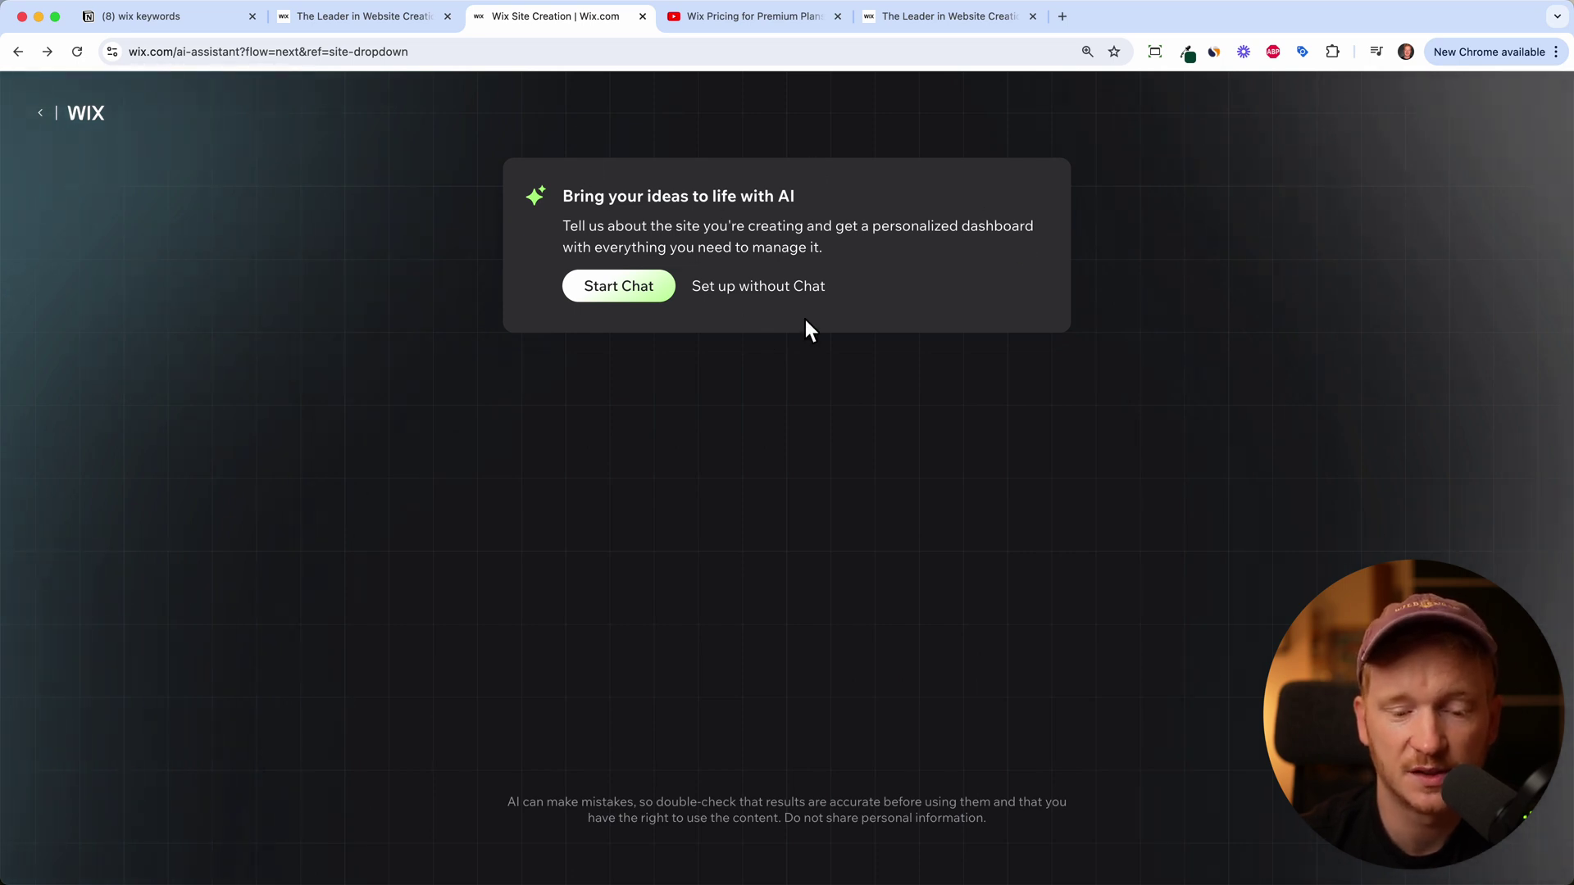
Skip the AI chat and set the site type to Portfolio > Design Portfolio.
click(740, 294)
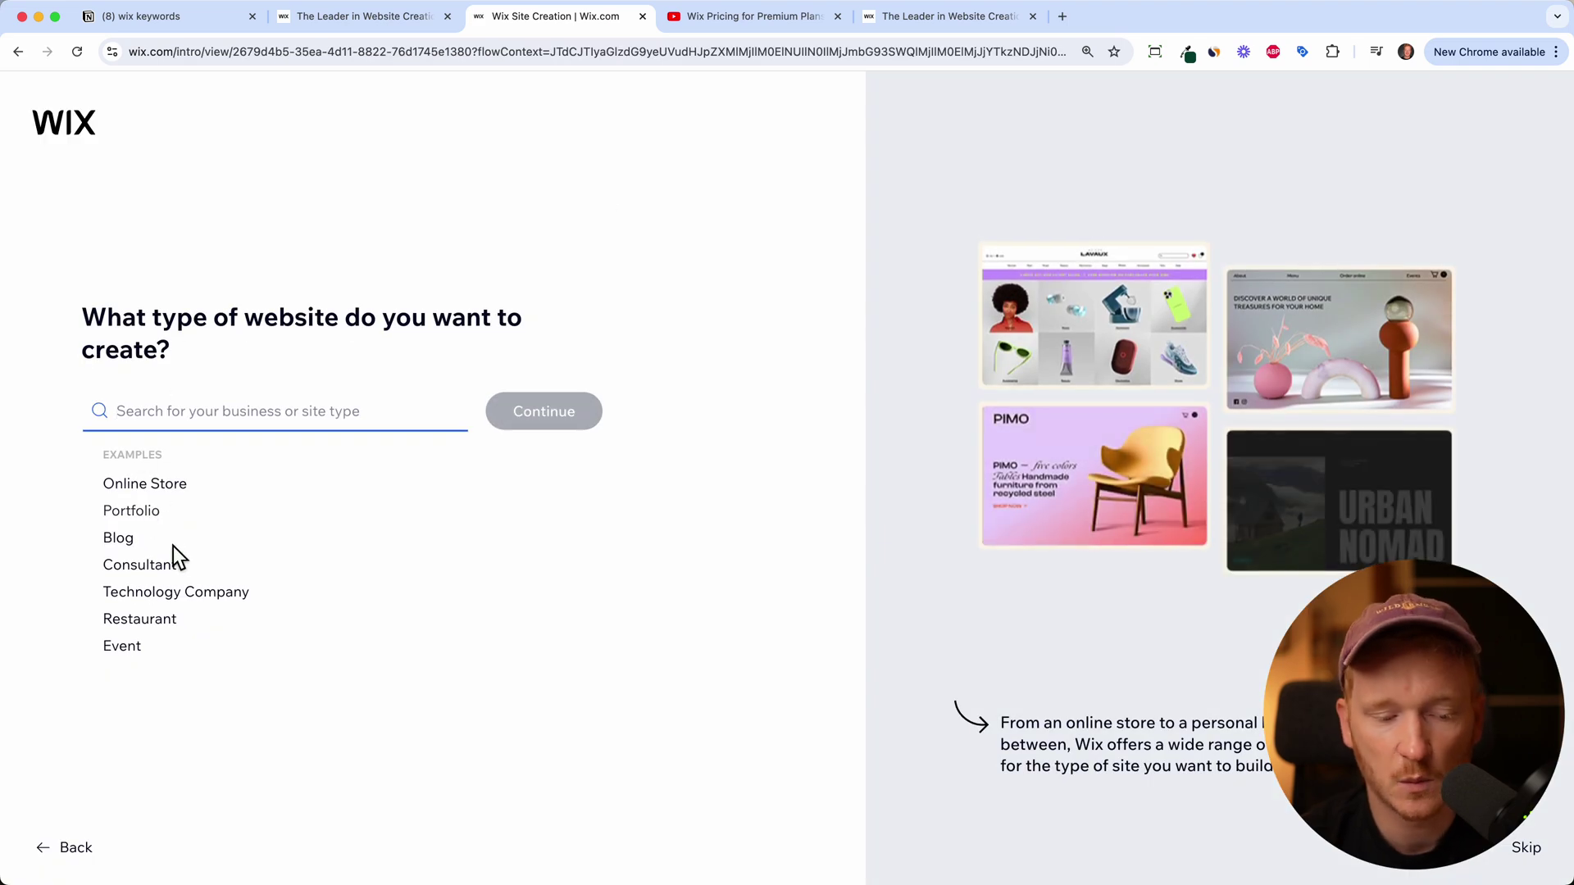
click(159, 509)
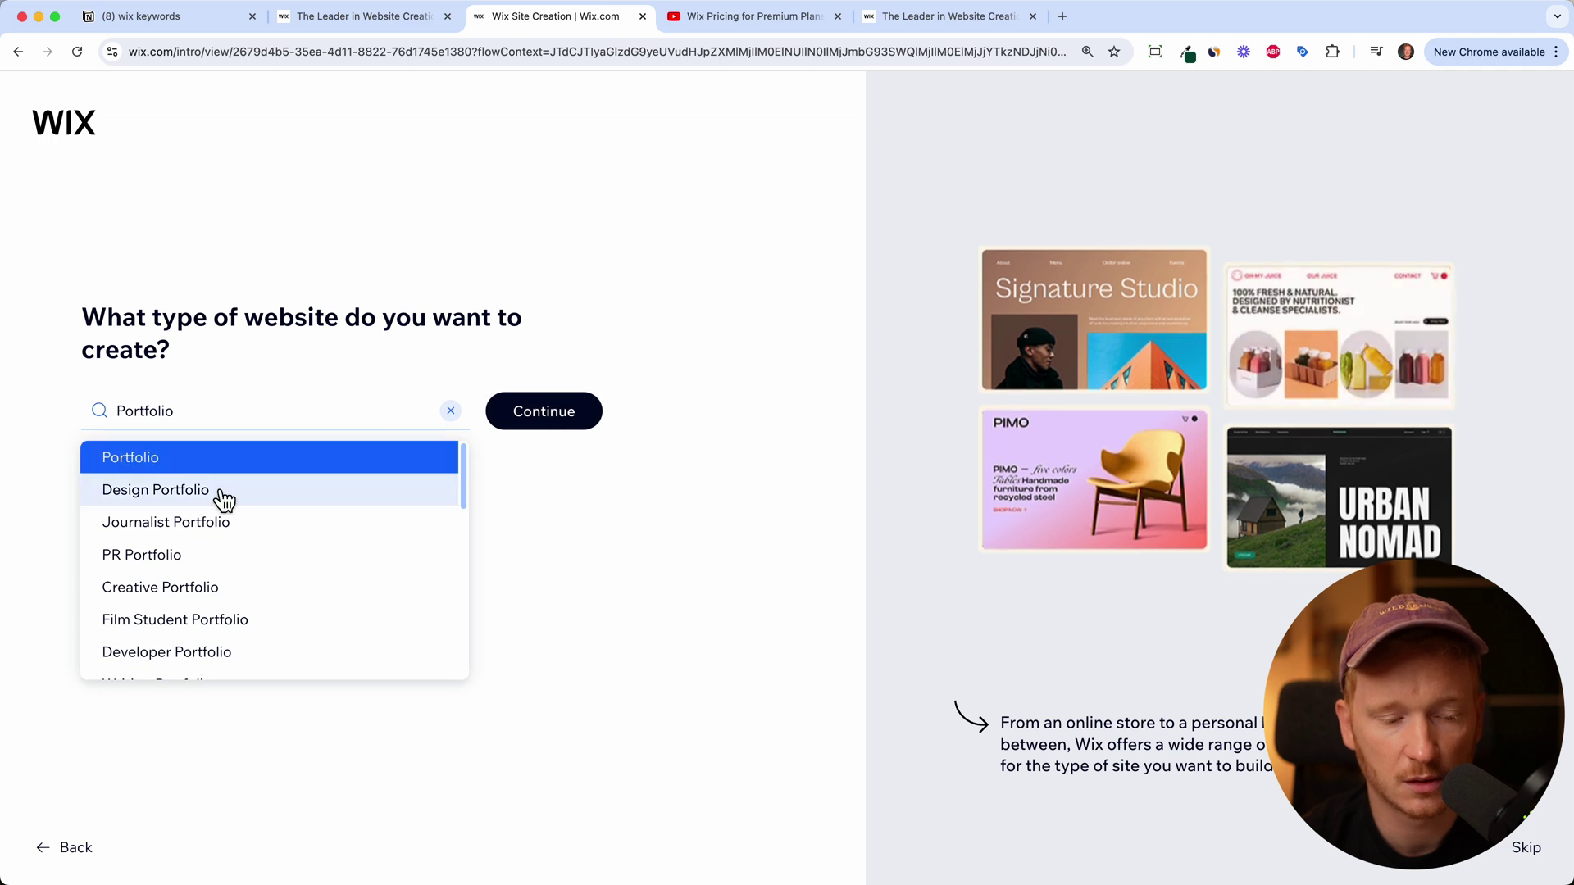
click(216, 491)
click(551, 437)
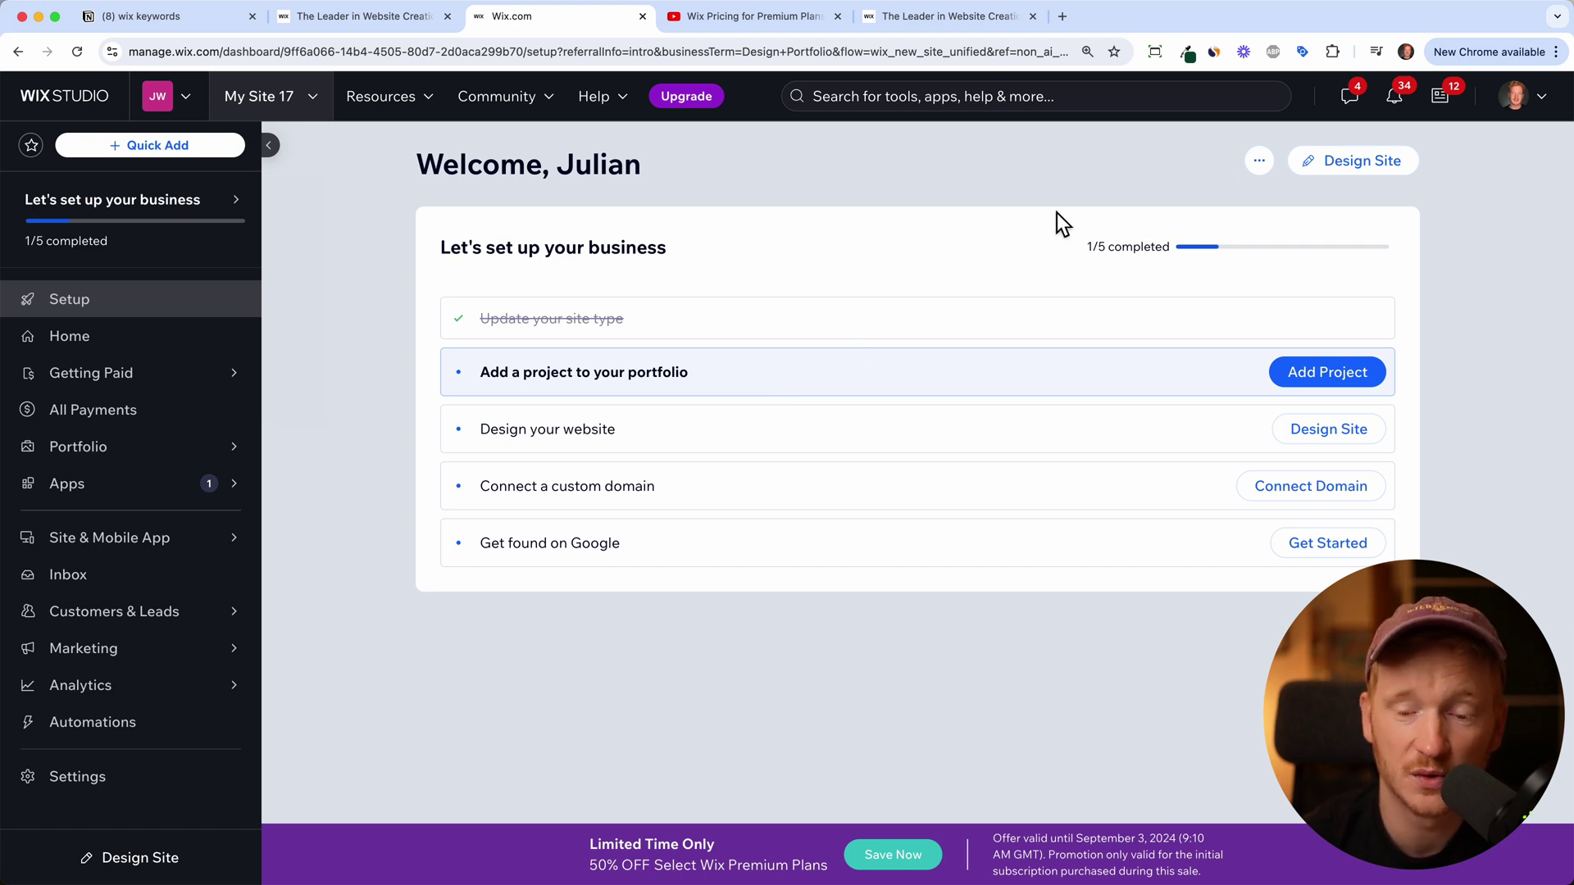
Choose Design Site, then 'Pick a Template', and show the Business & Services category.
click(1361, 172)
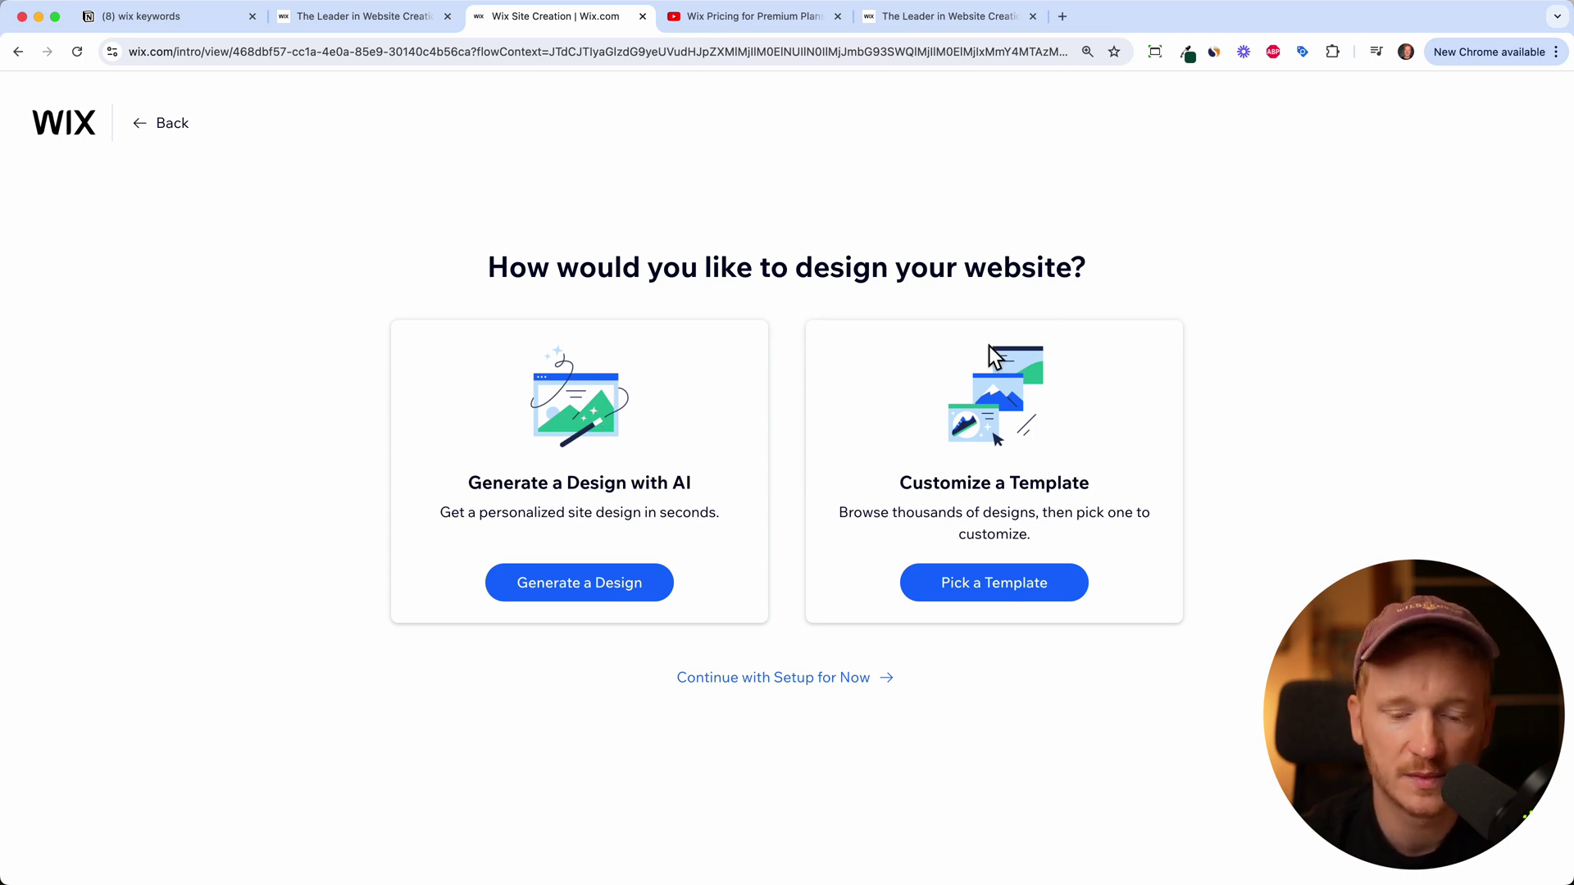
click(990, 615)
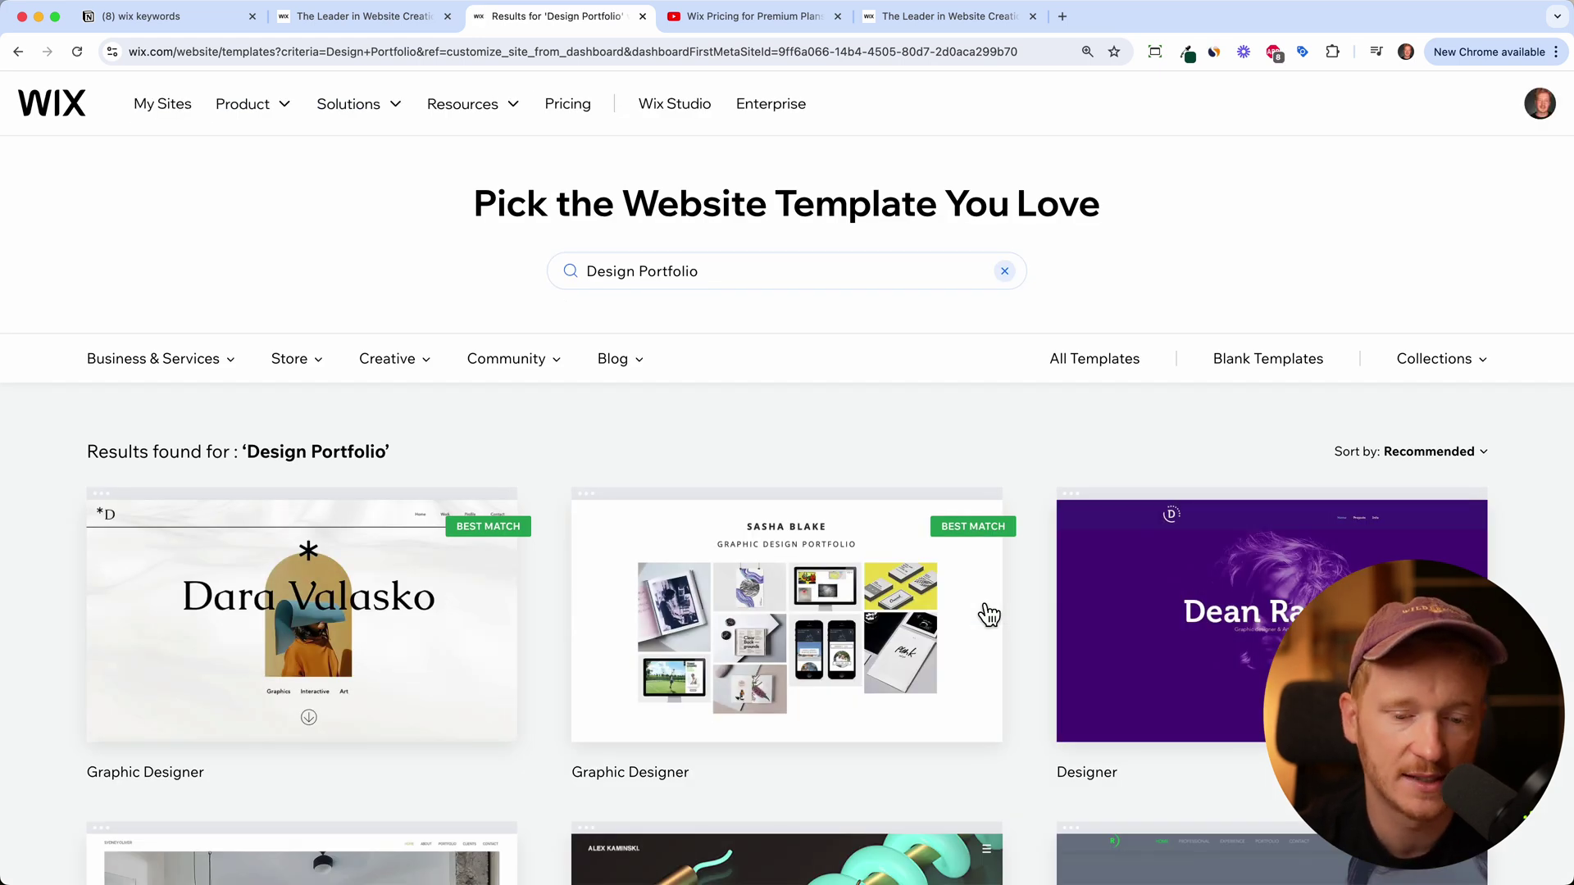
scroll(989, 615, down, 1)
scroll(990, 615, up, 1)
scroll(991, 615, down, 1)
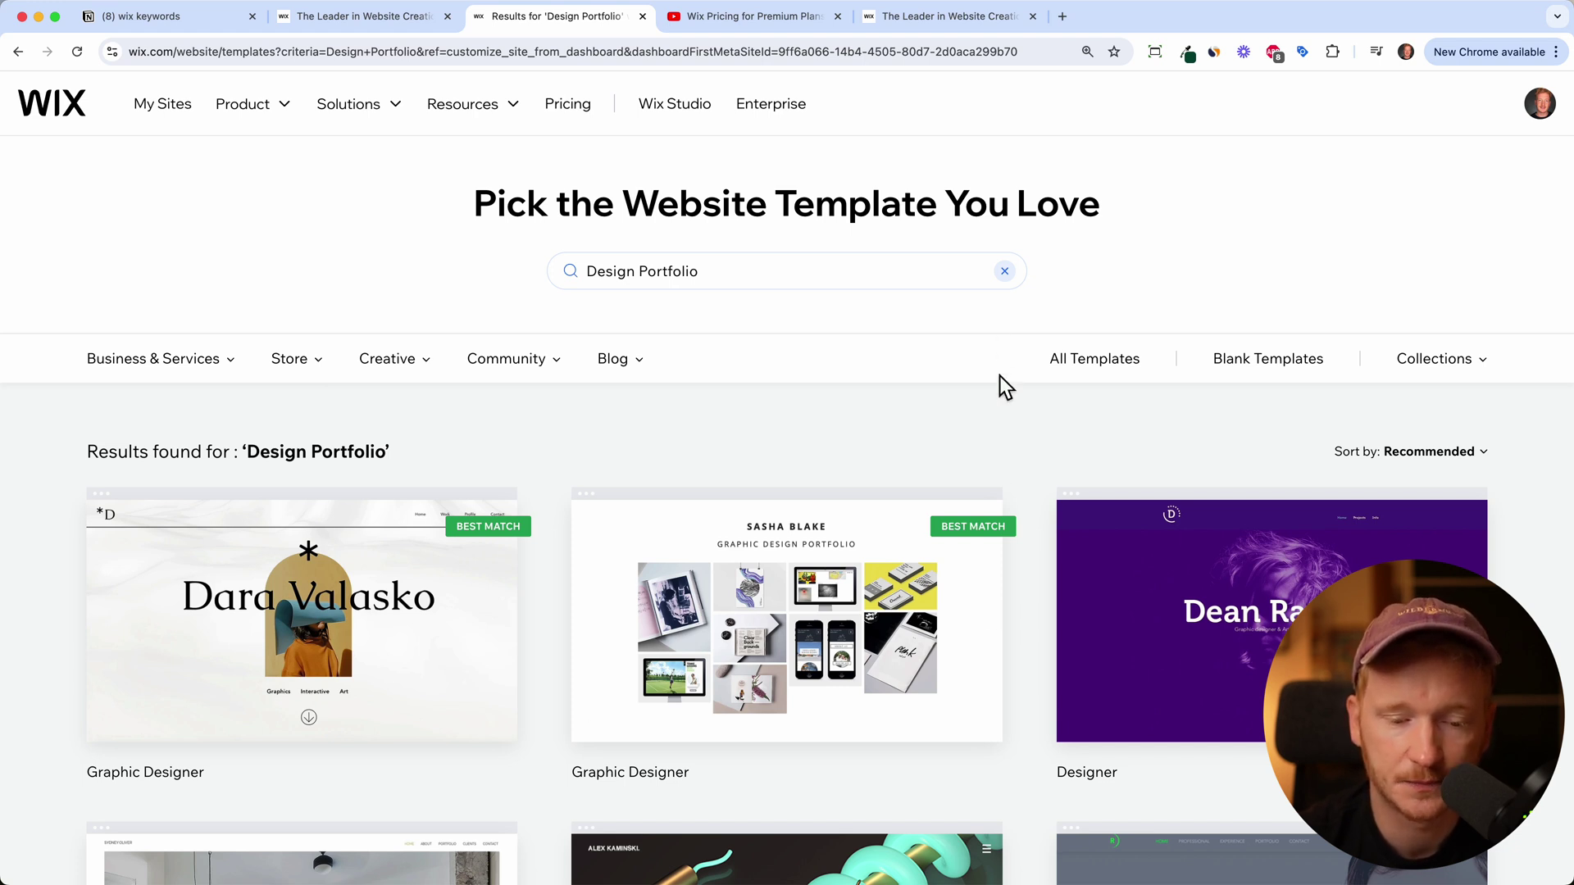
click(153, 358)
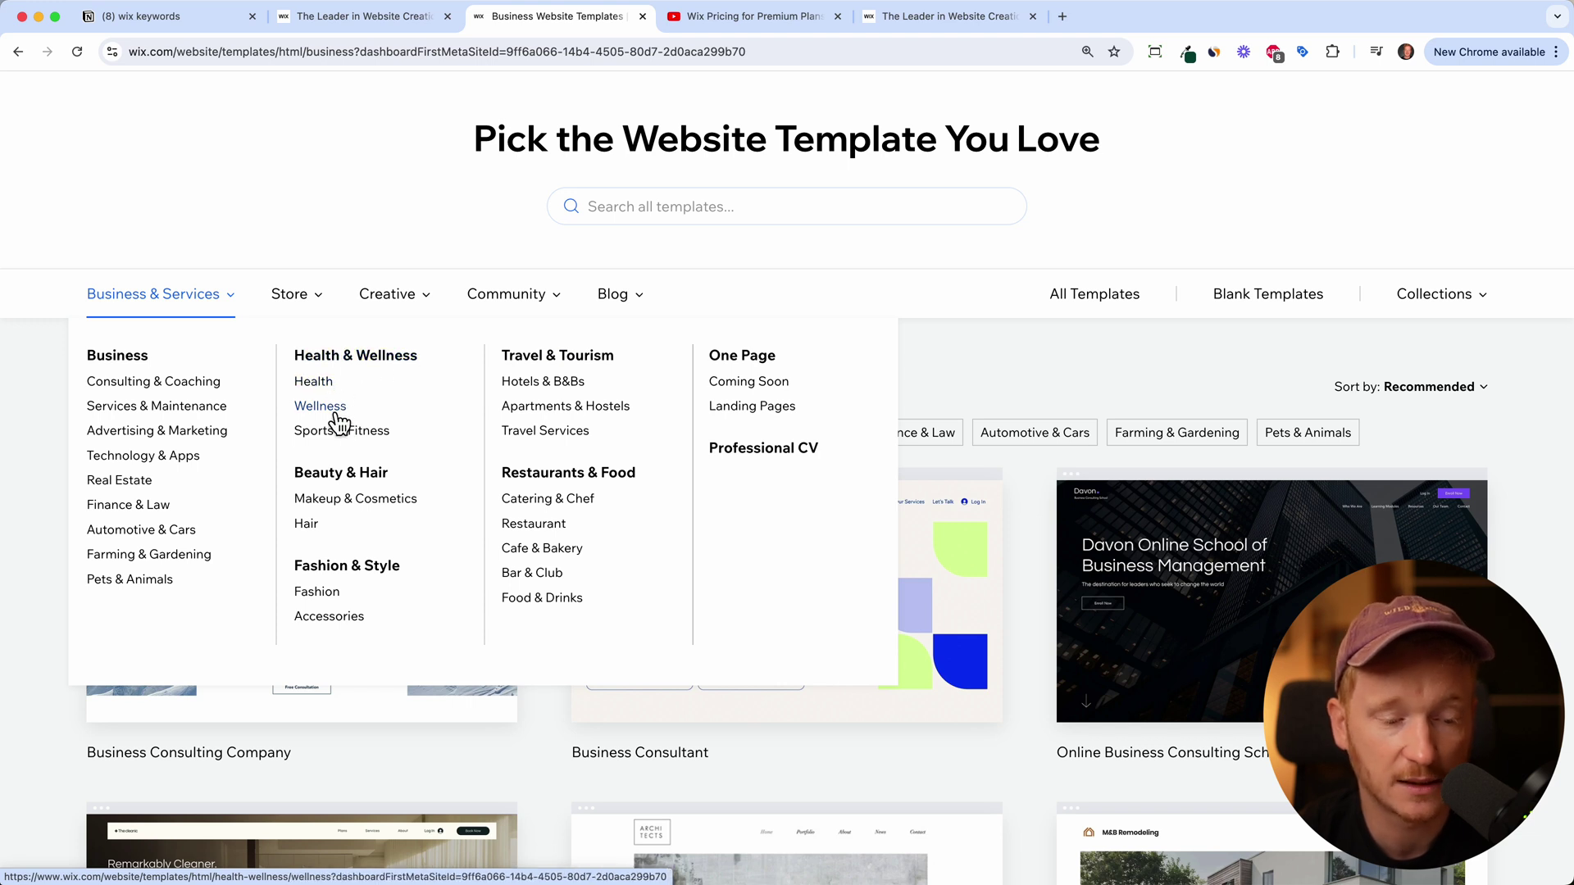
Filter the template gallery to the Wellness category.
click(330, 411)
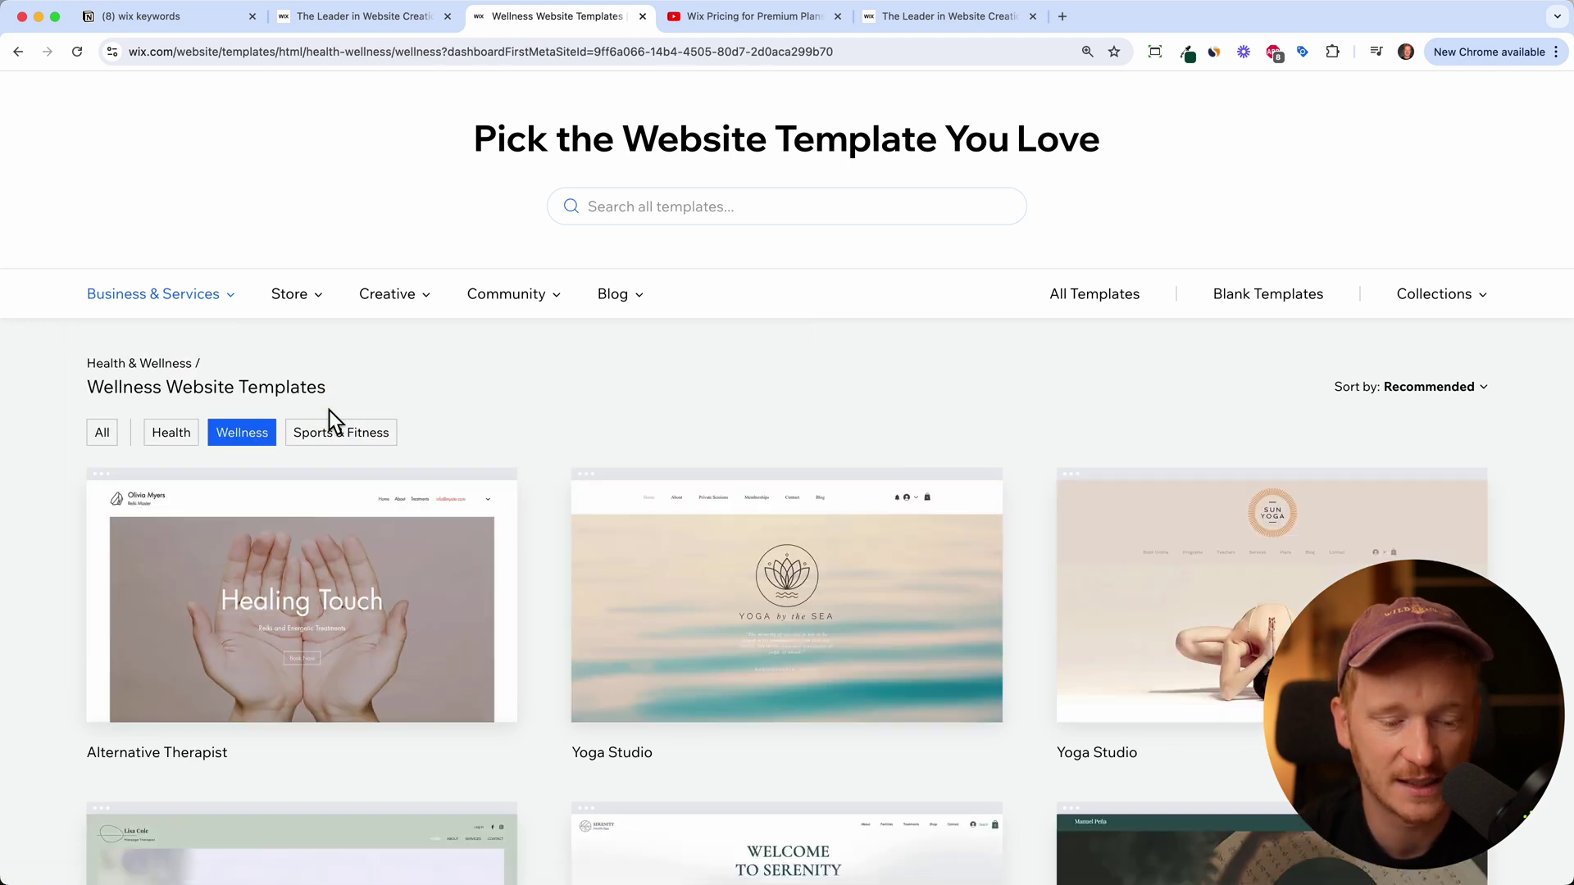
scroll(845, 476, down, 3)
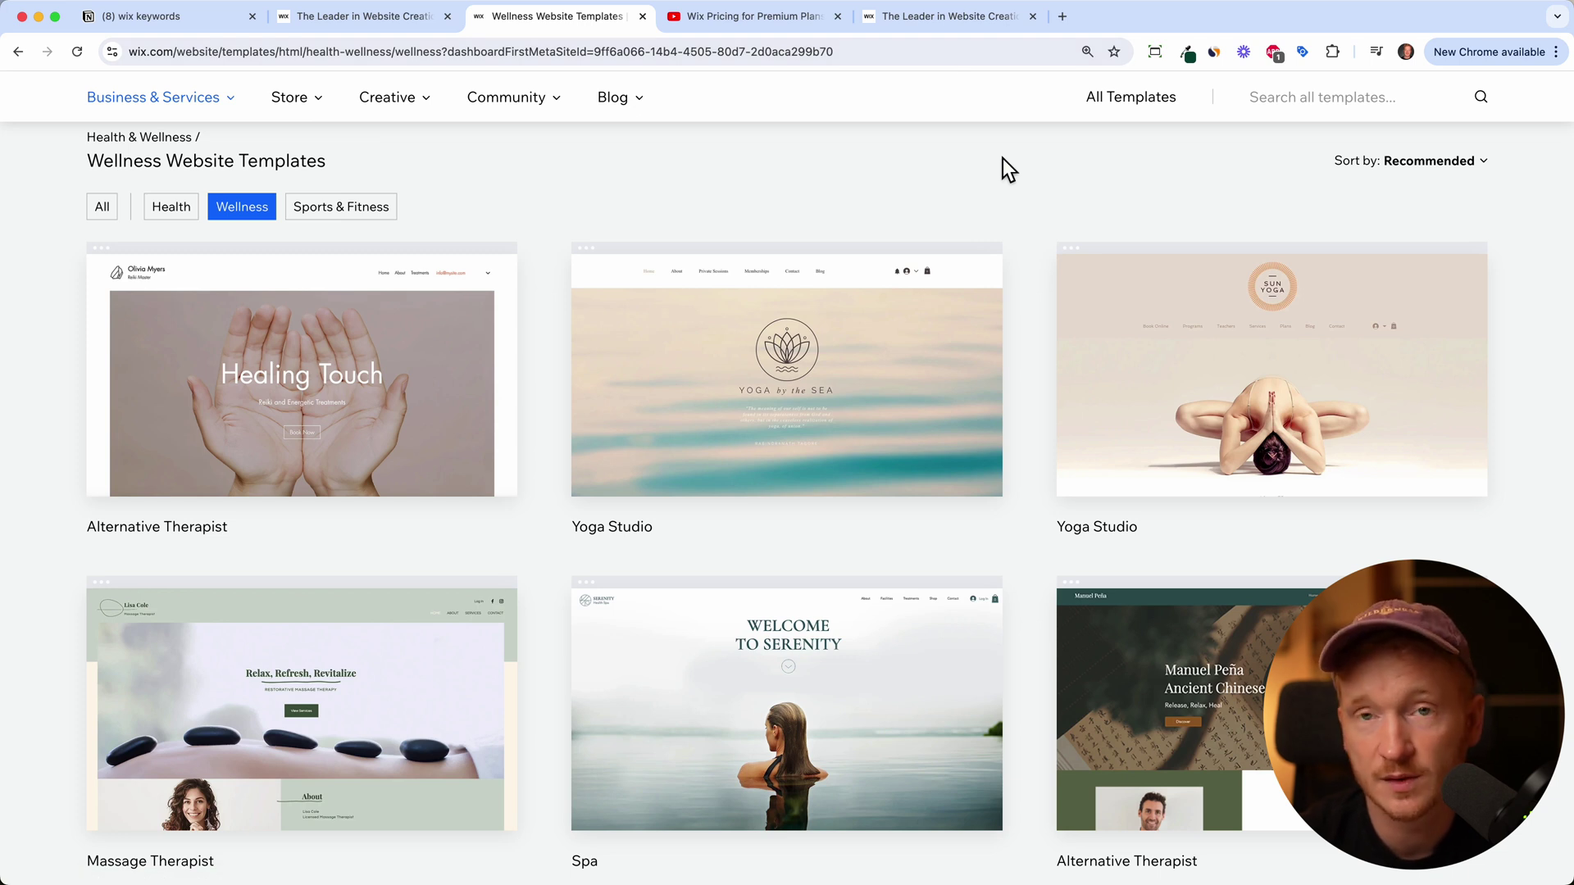
Preview the Sun Yoga template, dismiss the starting-point popup, and return to its top.
mouse_move(1271, 369)
click(1276, 414)
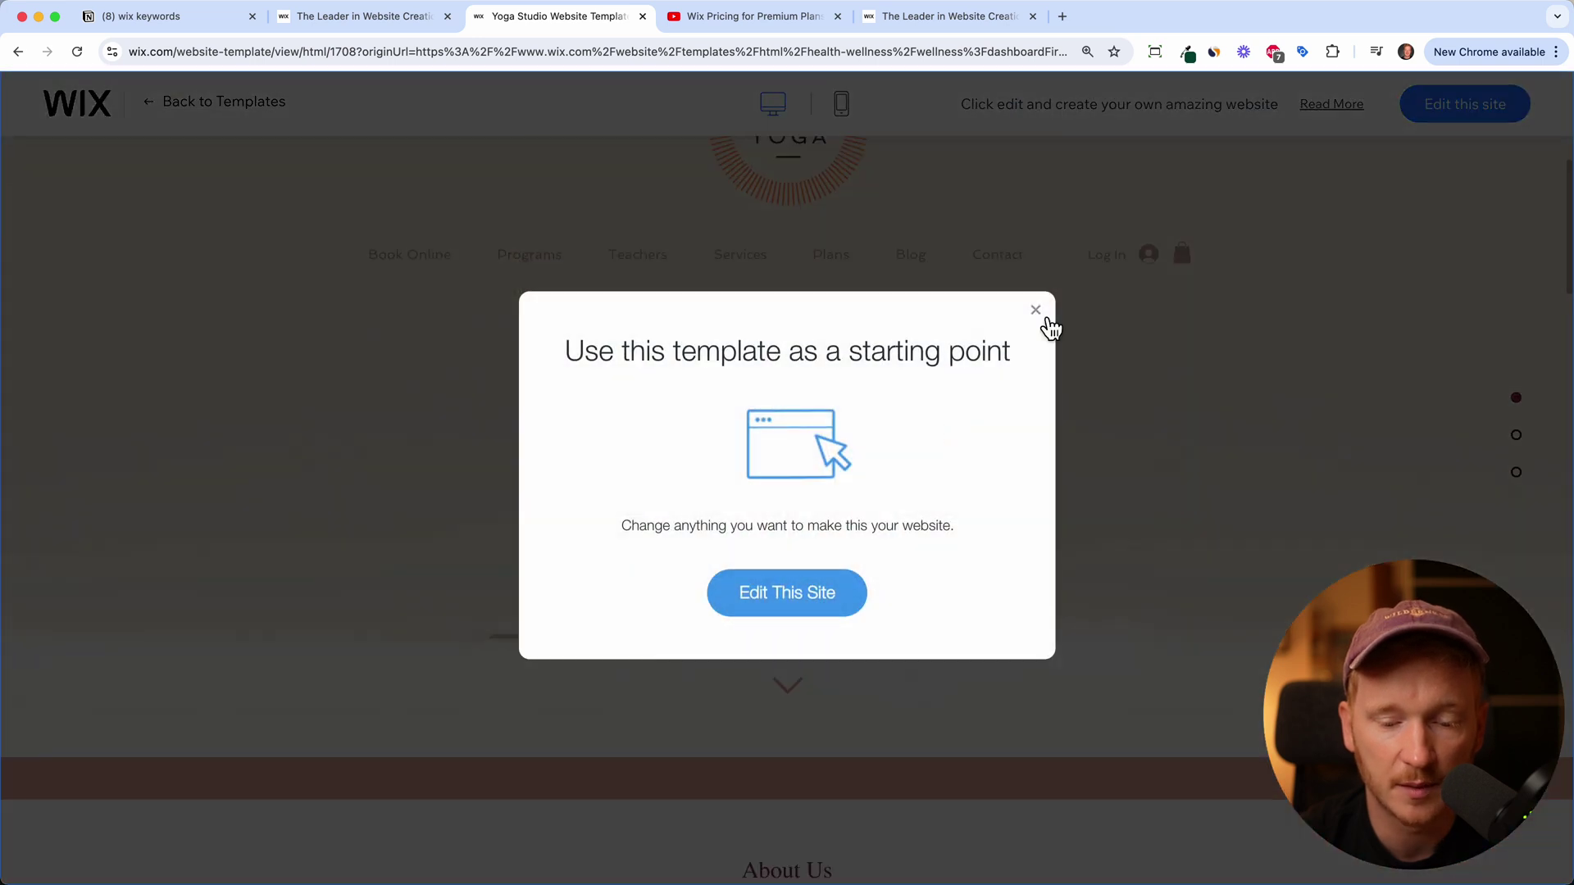
click(1035, 312)
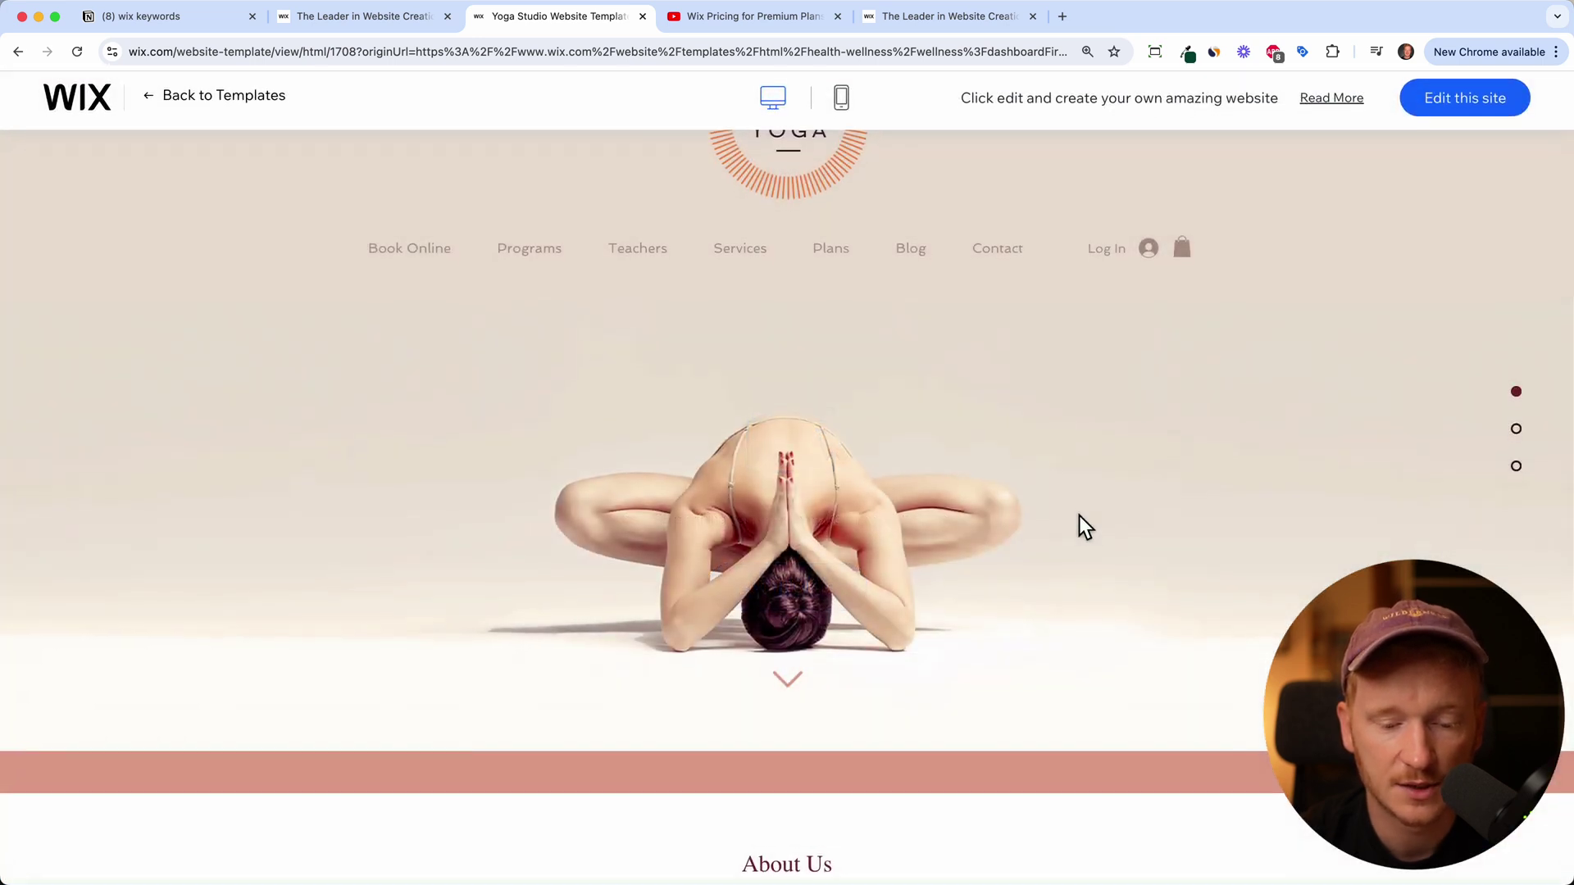
scroll(1082, 516, down, 10)
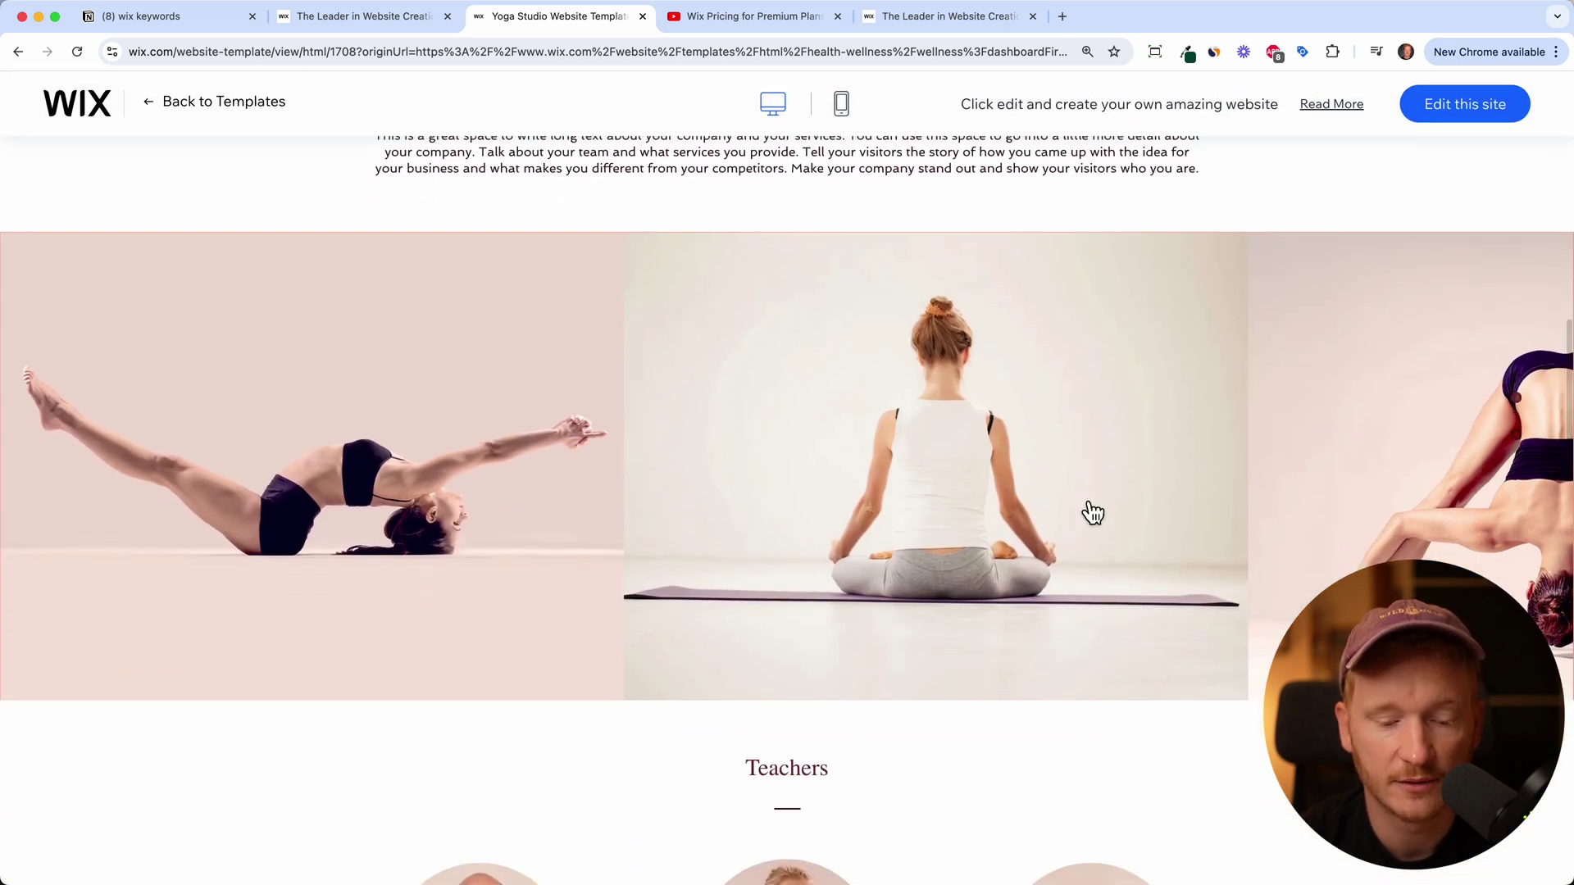
scroll(1092, 513, down, 3)
scroll(1081, 535, down, 3)
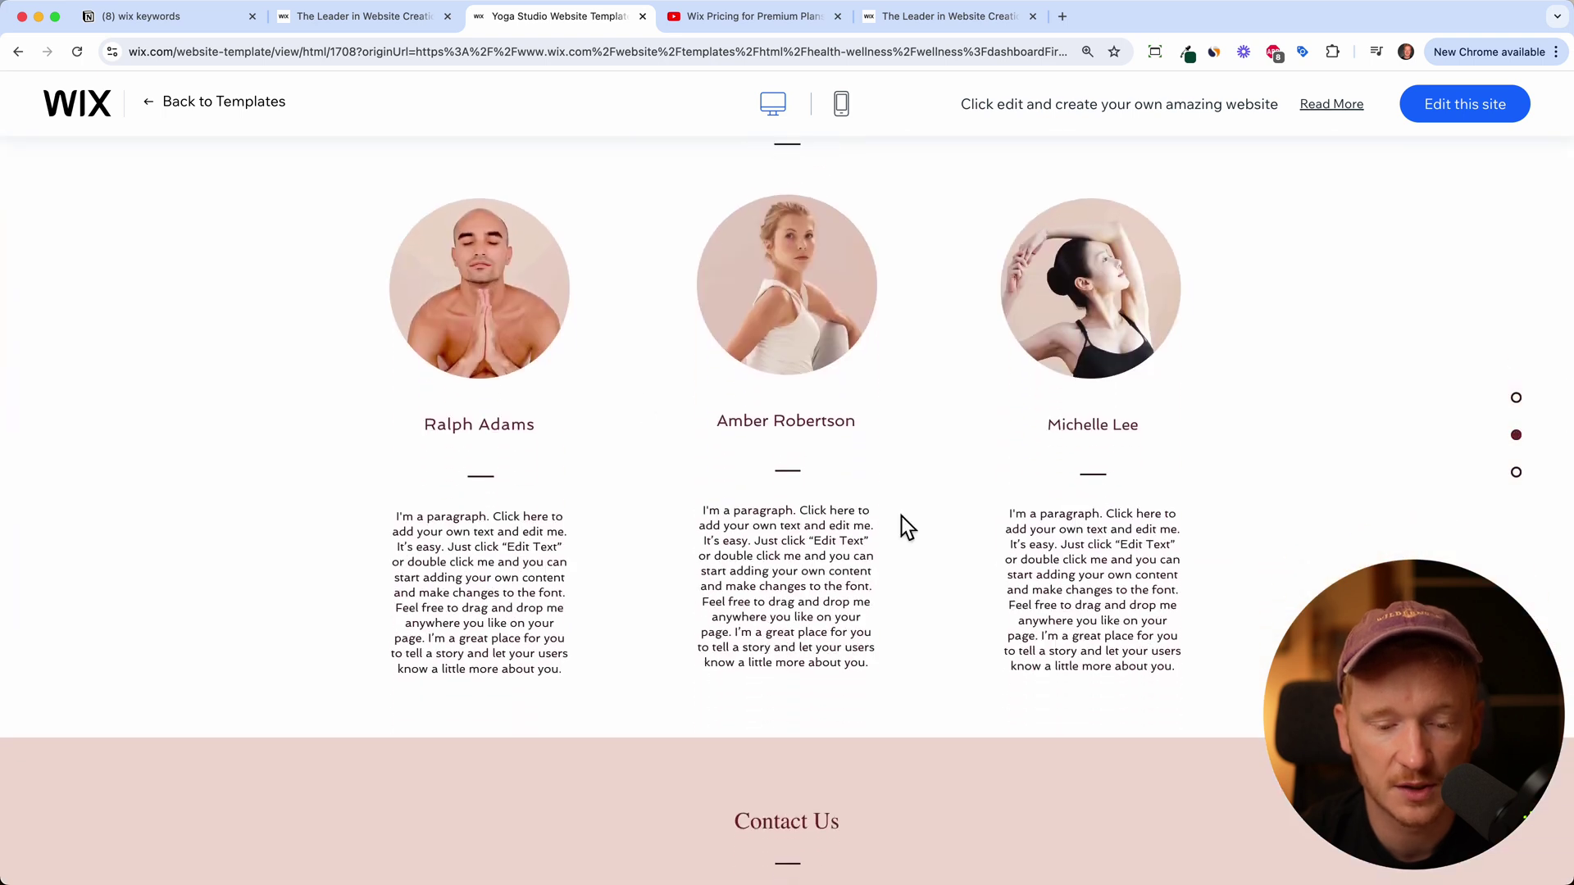
scroll(814, 568, down, 2)
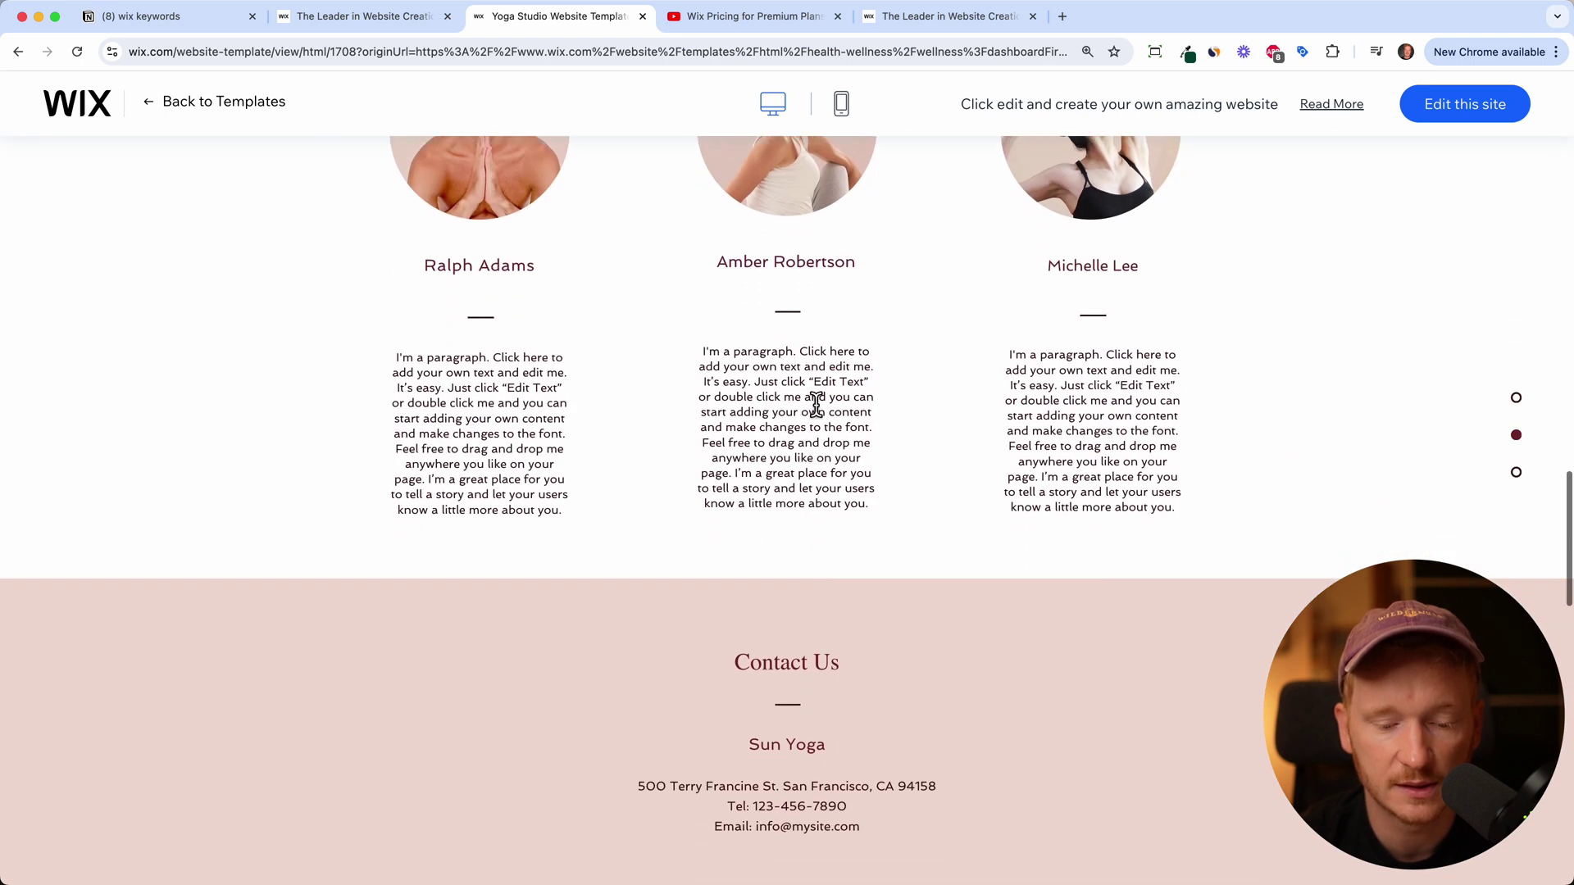
scroll(689, 625, down, 3)
scroll(1016, 259, down, 1)
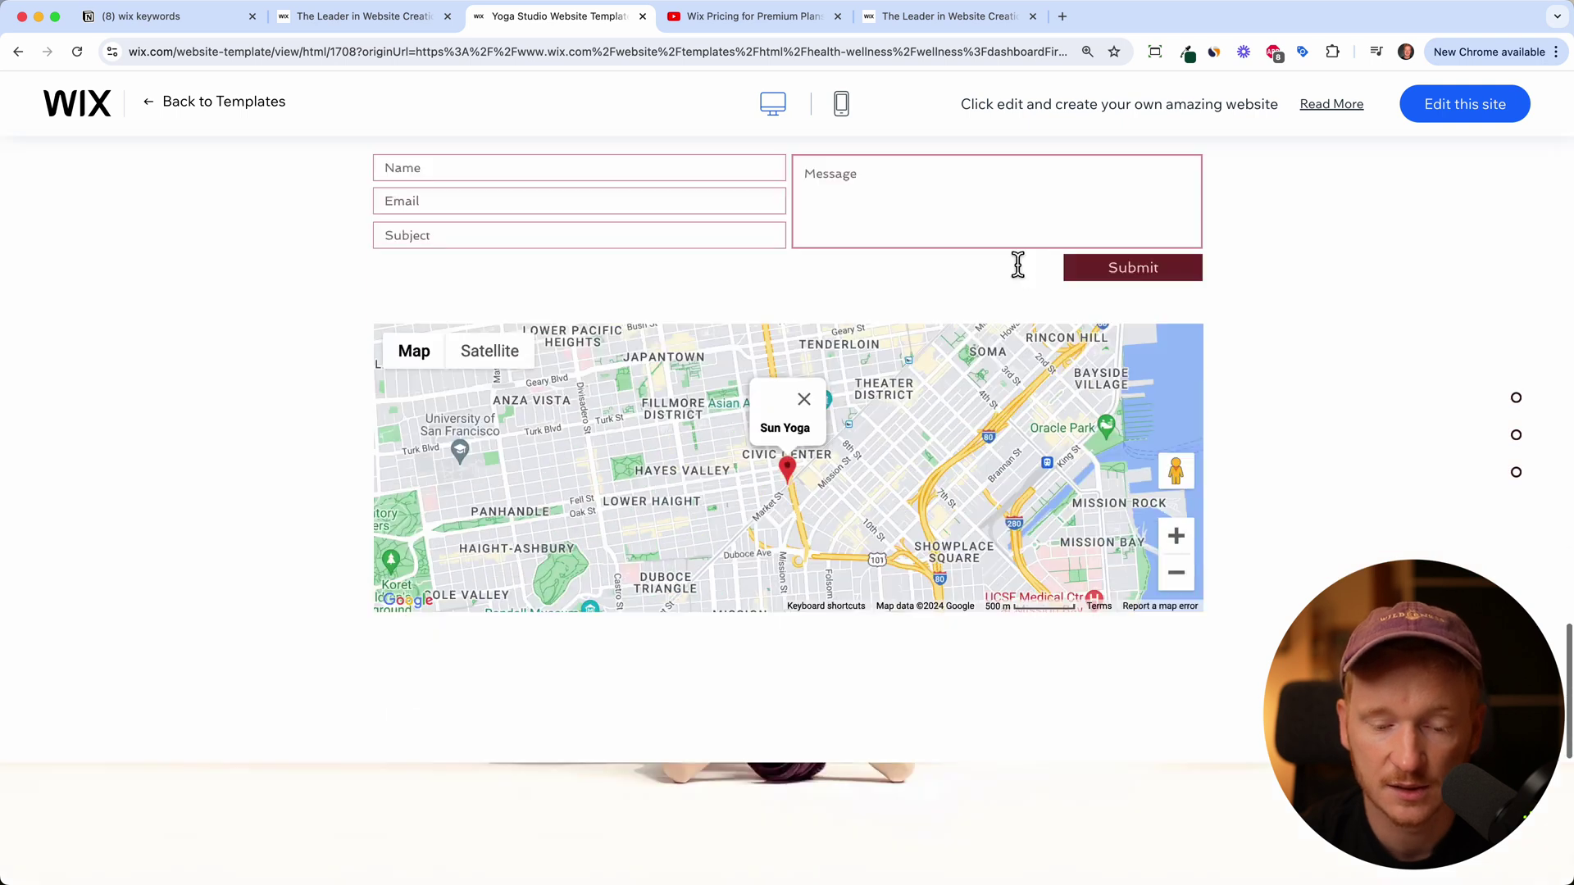
scroll(1015, 260, down, 3)
key(Home)
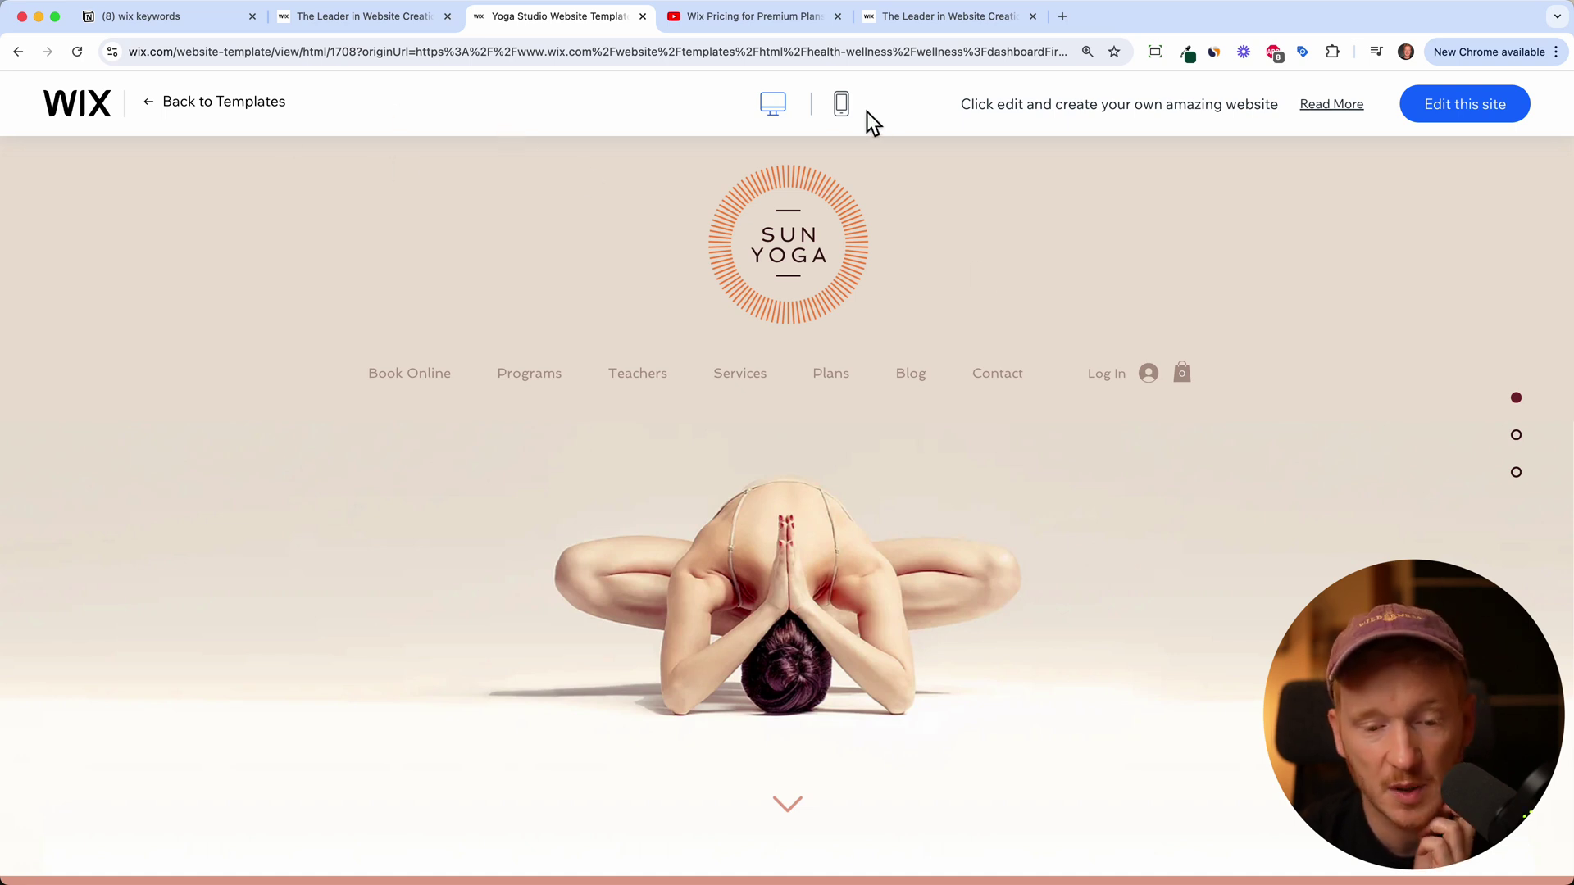
View Sun Yoga's mobile layout, advance the photo gallery, then restore the desktop view.
click(846, 109)
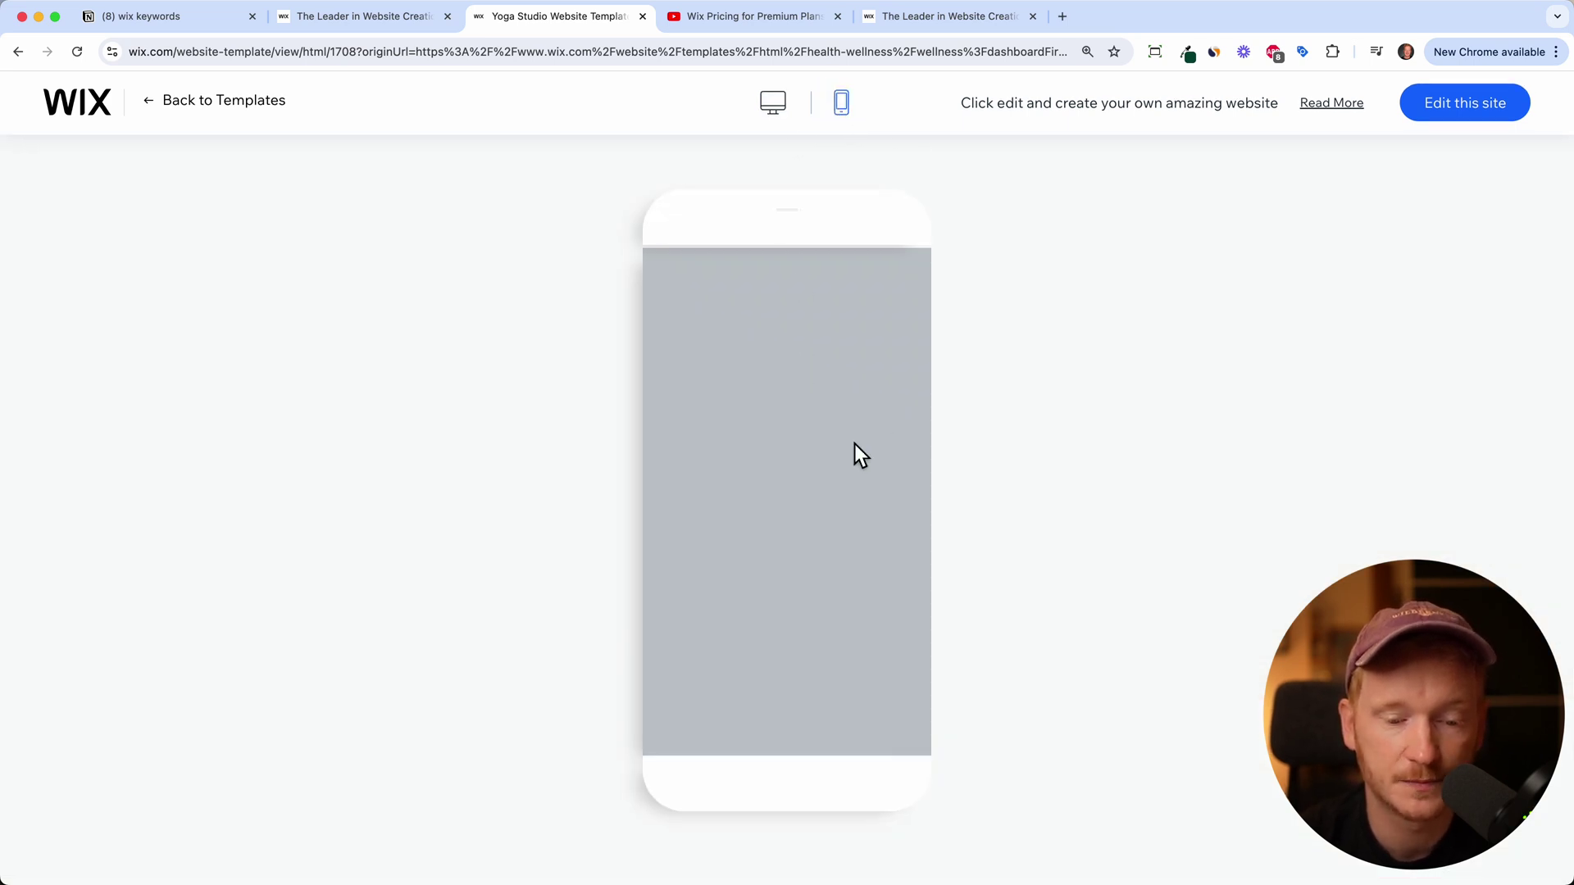
scroll(849, 430, down, 5)
scroll(834, 399, down, 5)
scroll(837, 404, down, 5)
scroll(837, 403, down, 5)
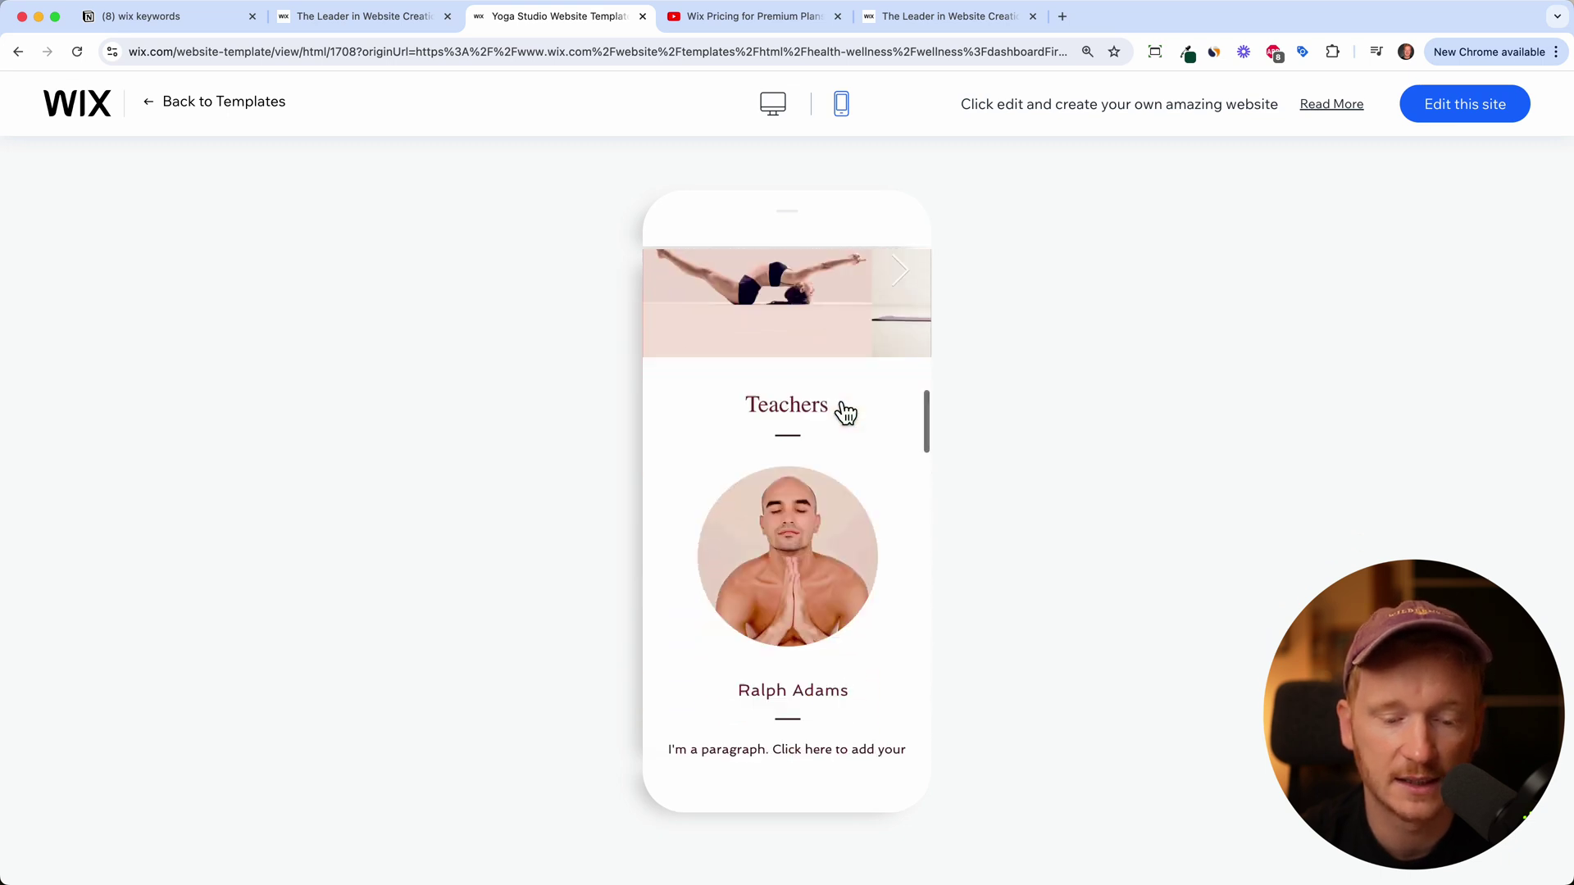
scroll(834, 400, up, 6)
click(907, 570)
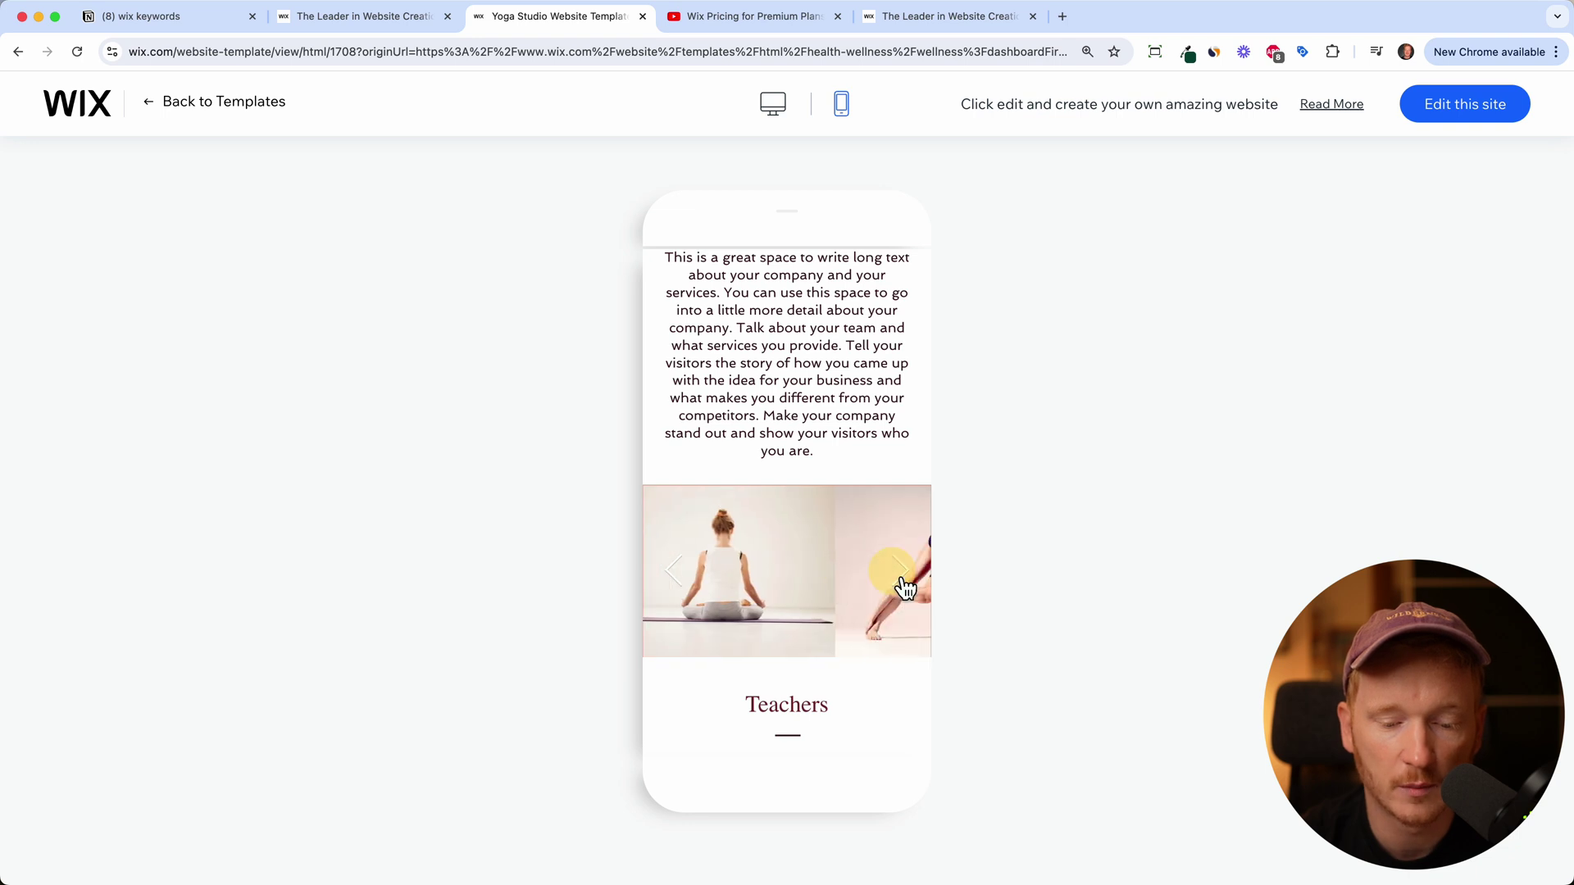
scroll(905, 587, down, 4)
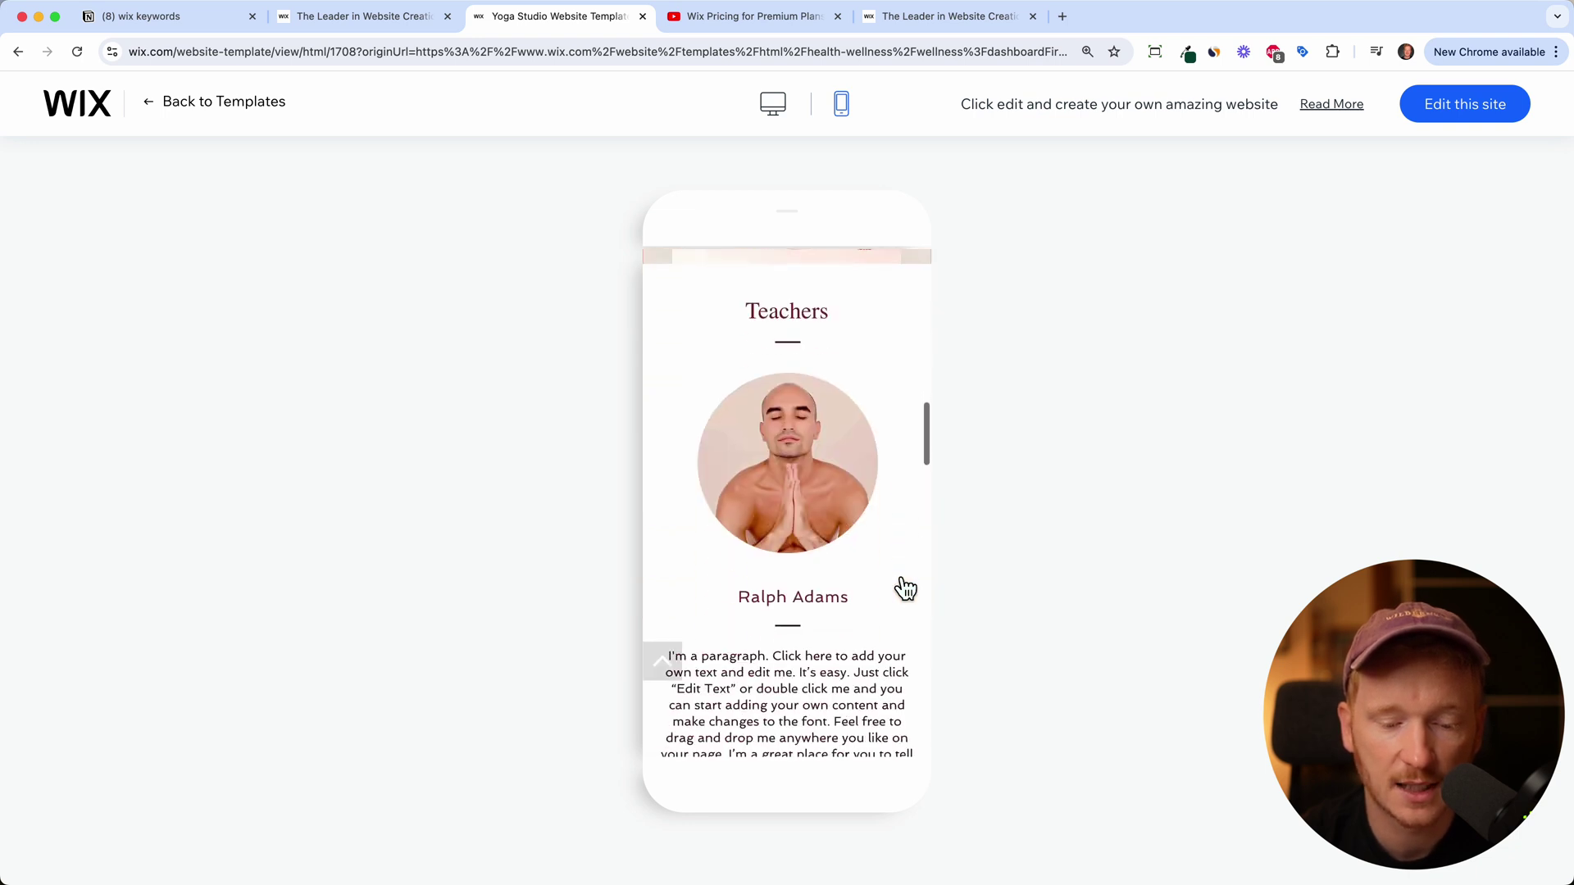
scroll(903, 591, down, 1)
scroll(902, 588, down, 4)
scroll(899, 585, down, 4)
scroll(897, 579, down, 4)
scroll(895, 573, down, 3)
scroll(896, 574, down, 5)
scroll(895, 575, down, 5)
scroll(895, 574, down, 3)
scroll(896, 575, up, 10)
scroll(895, 575, up, 1)
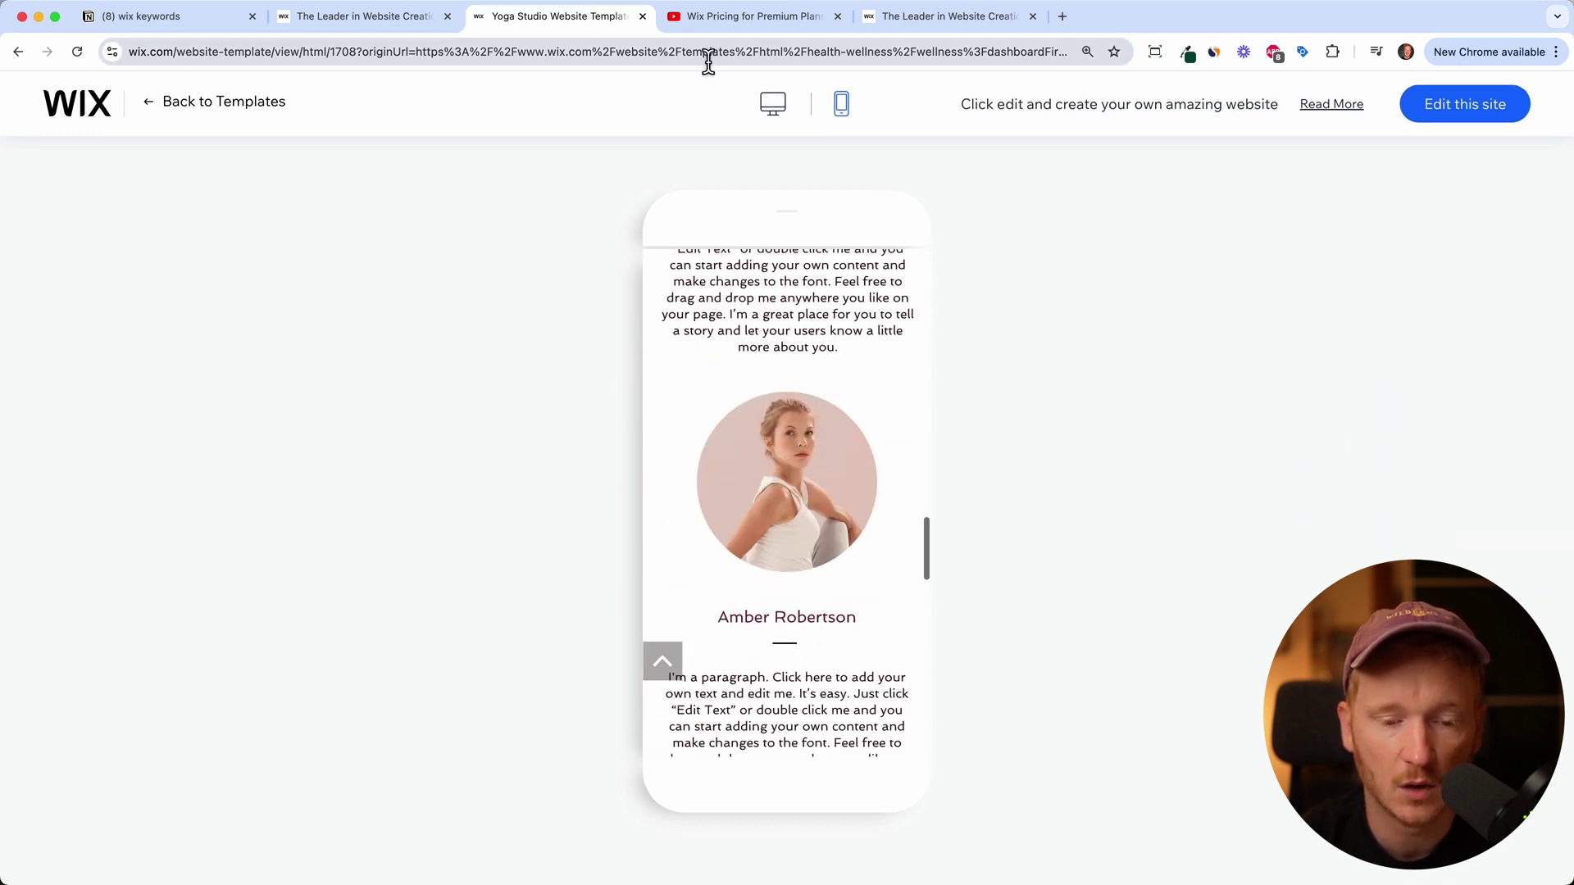
click(775, 109)
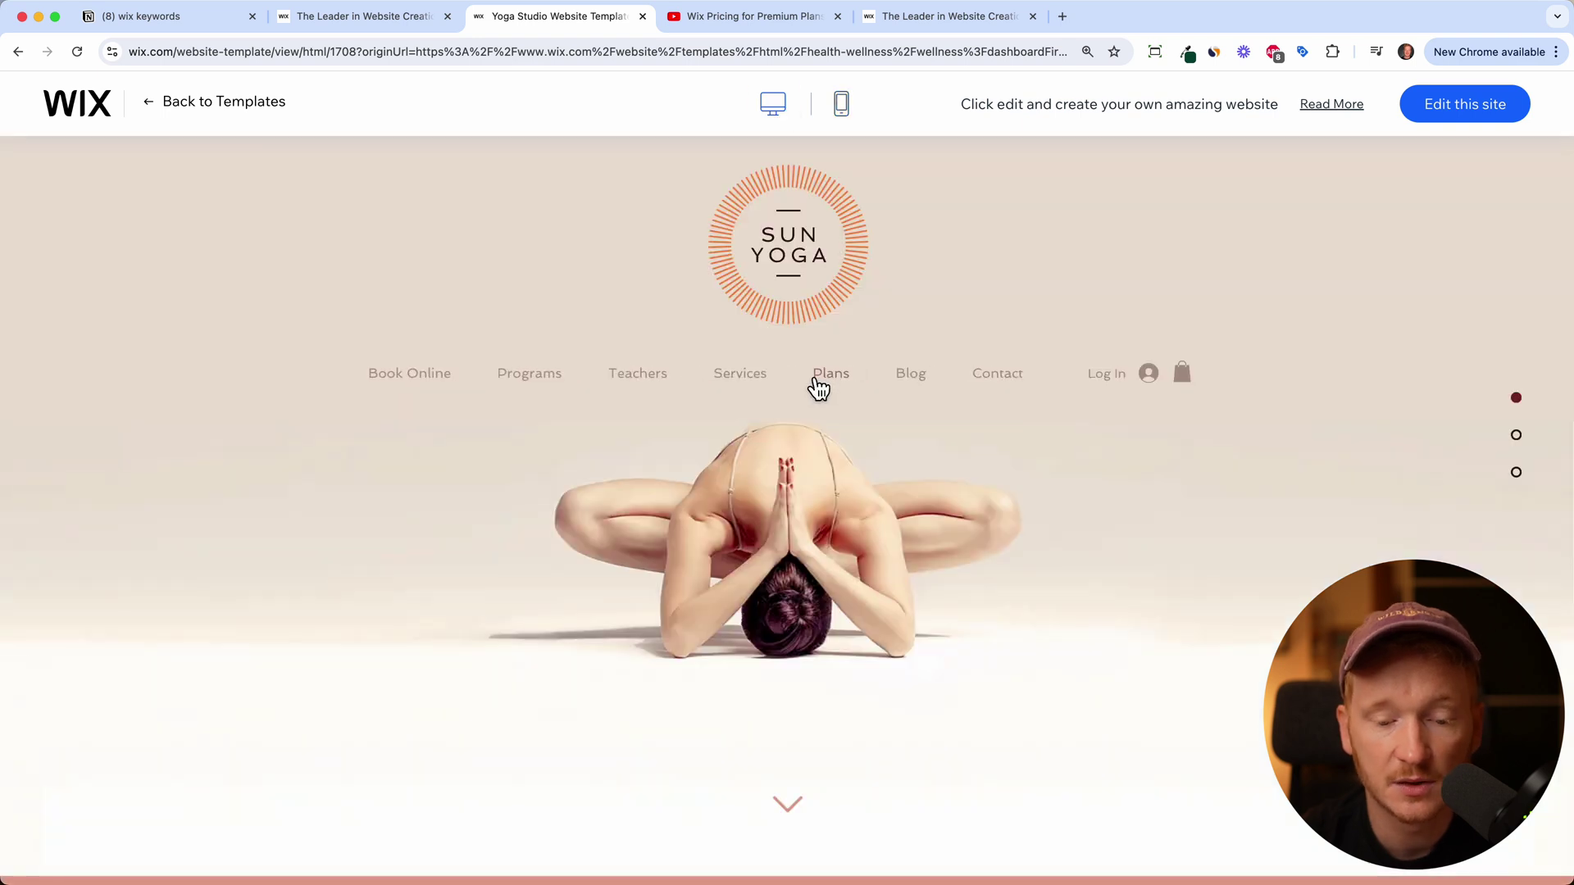
Open the Sun Yoga preview's Programs page.
click(548, 385)
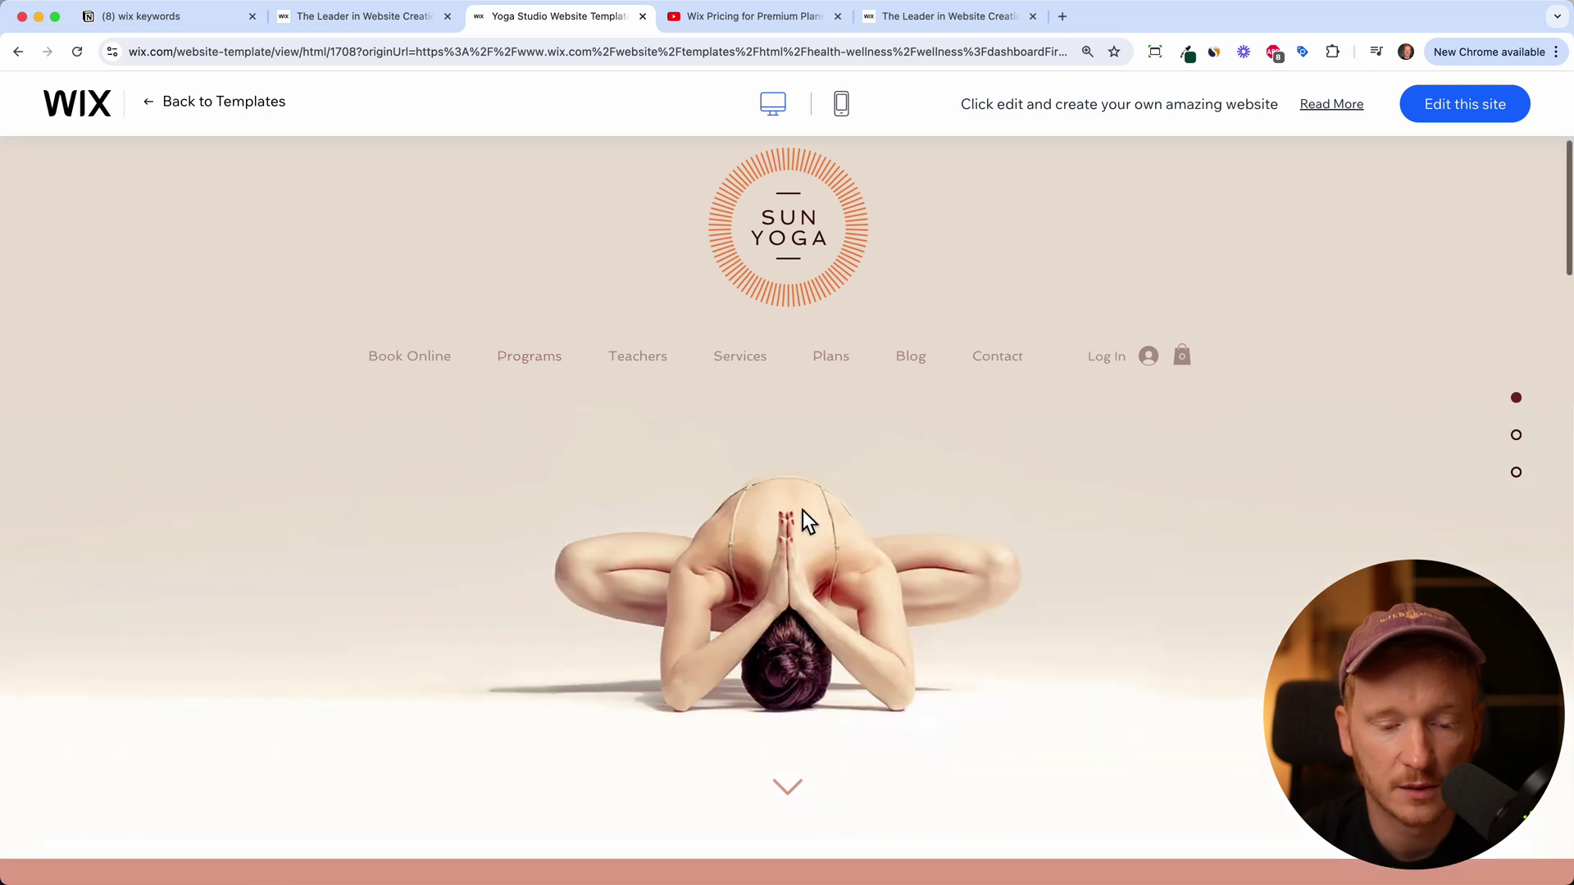
scroll(802, 511, down, 2)
scroll(804, 510, down, 5)
scroll(803, 511, down, 5)
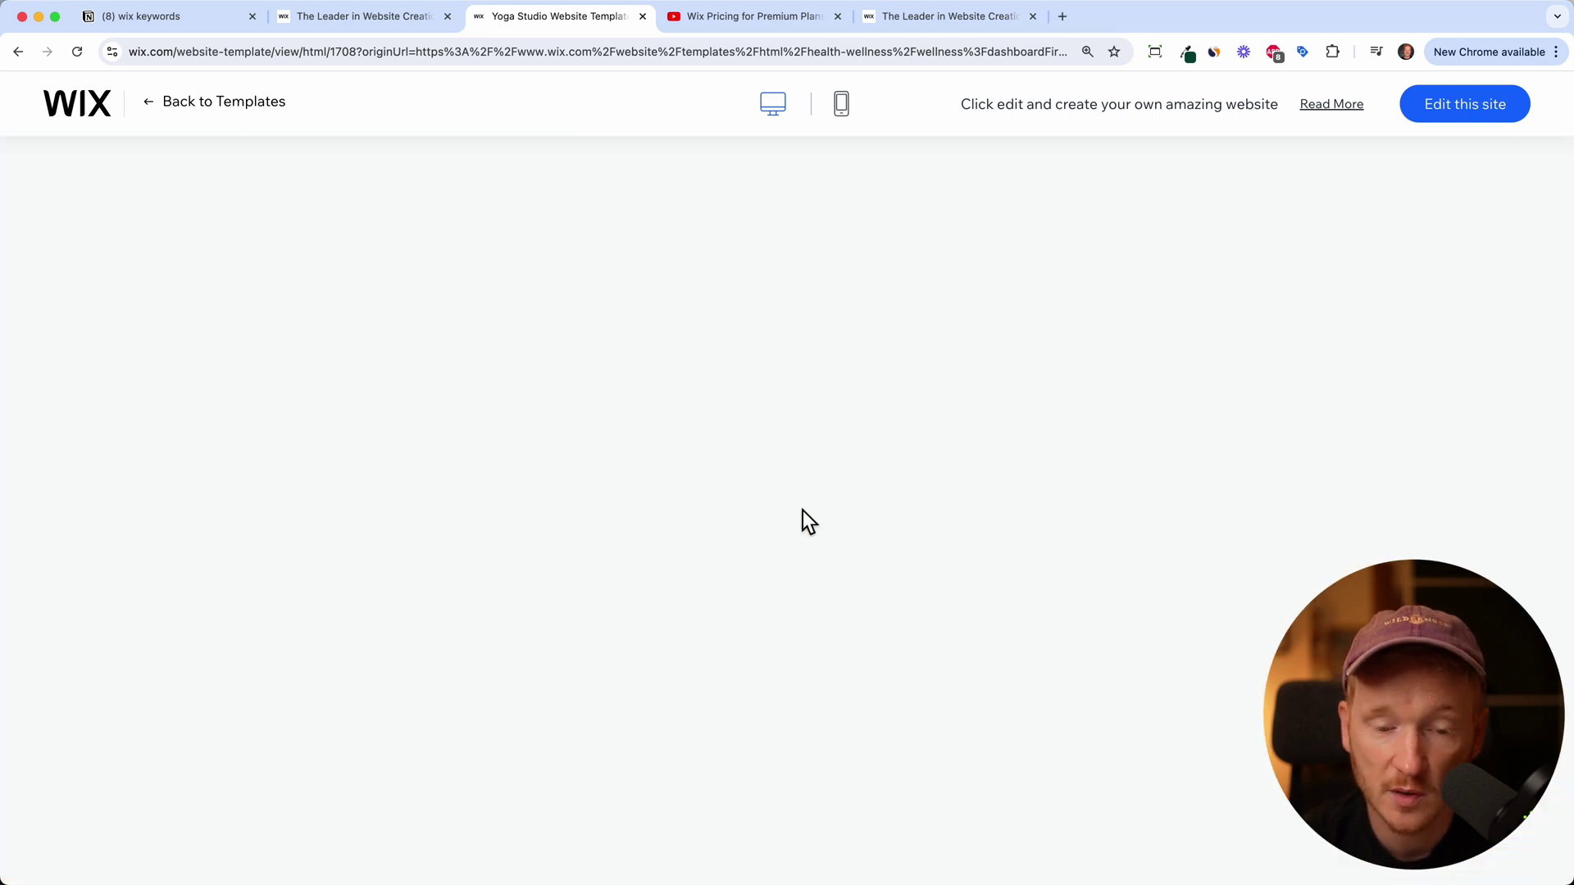
scroll(1116, 492, down, 2)
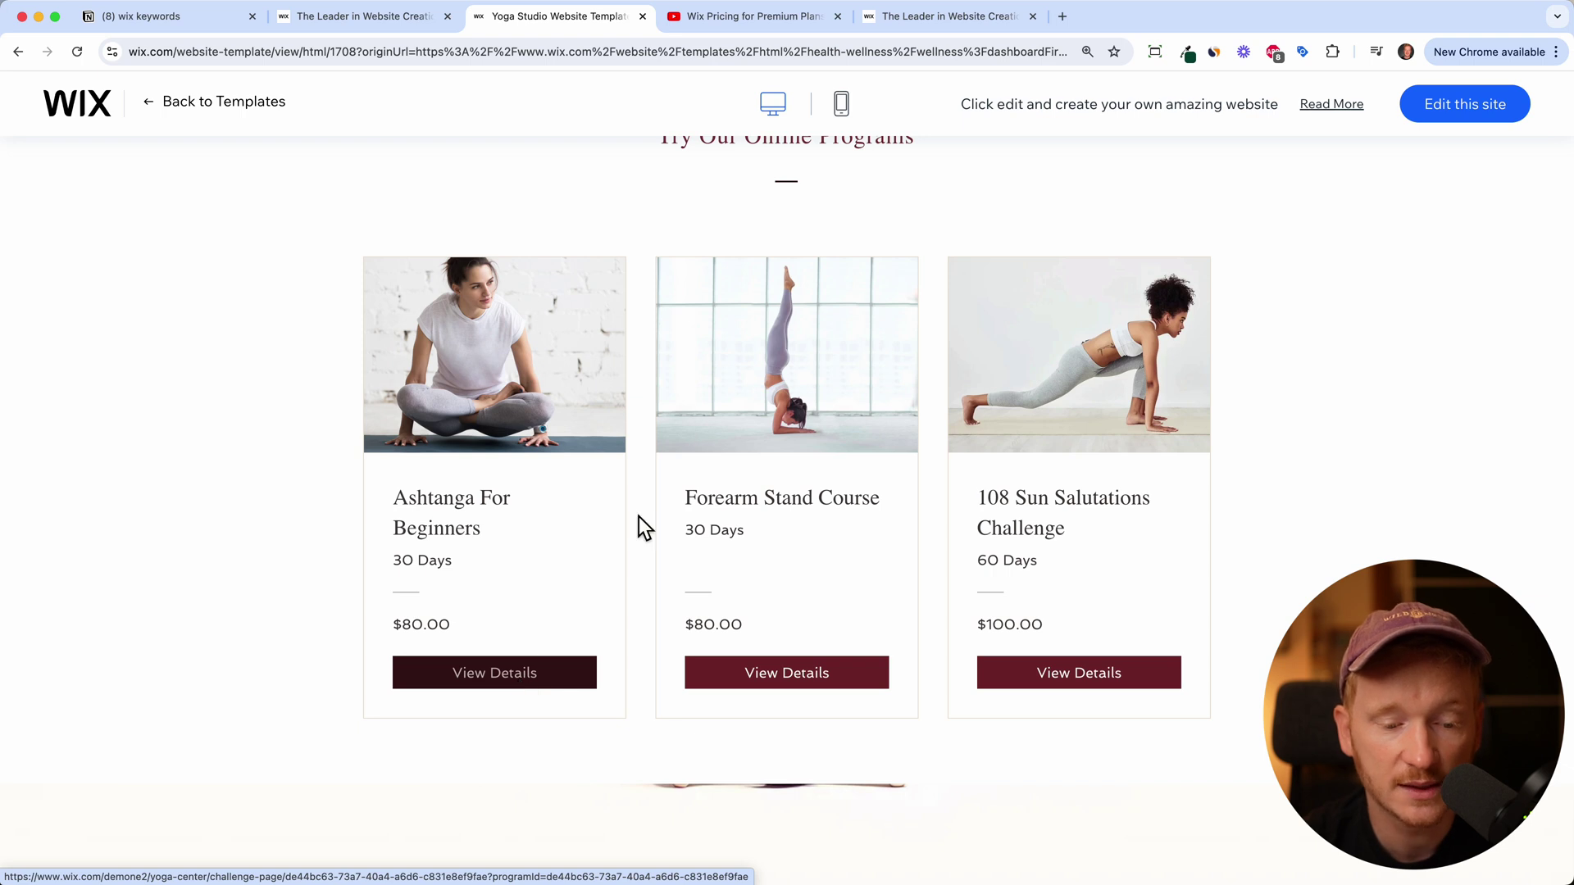
scroll(940, 424, down, 2)
scroll(936, 437, down, 3)
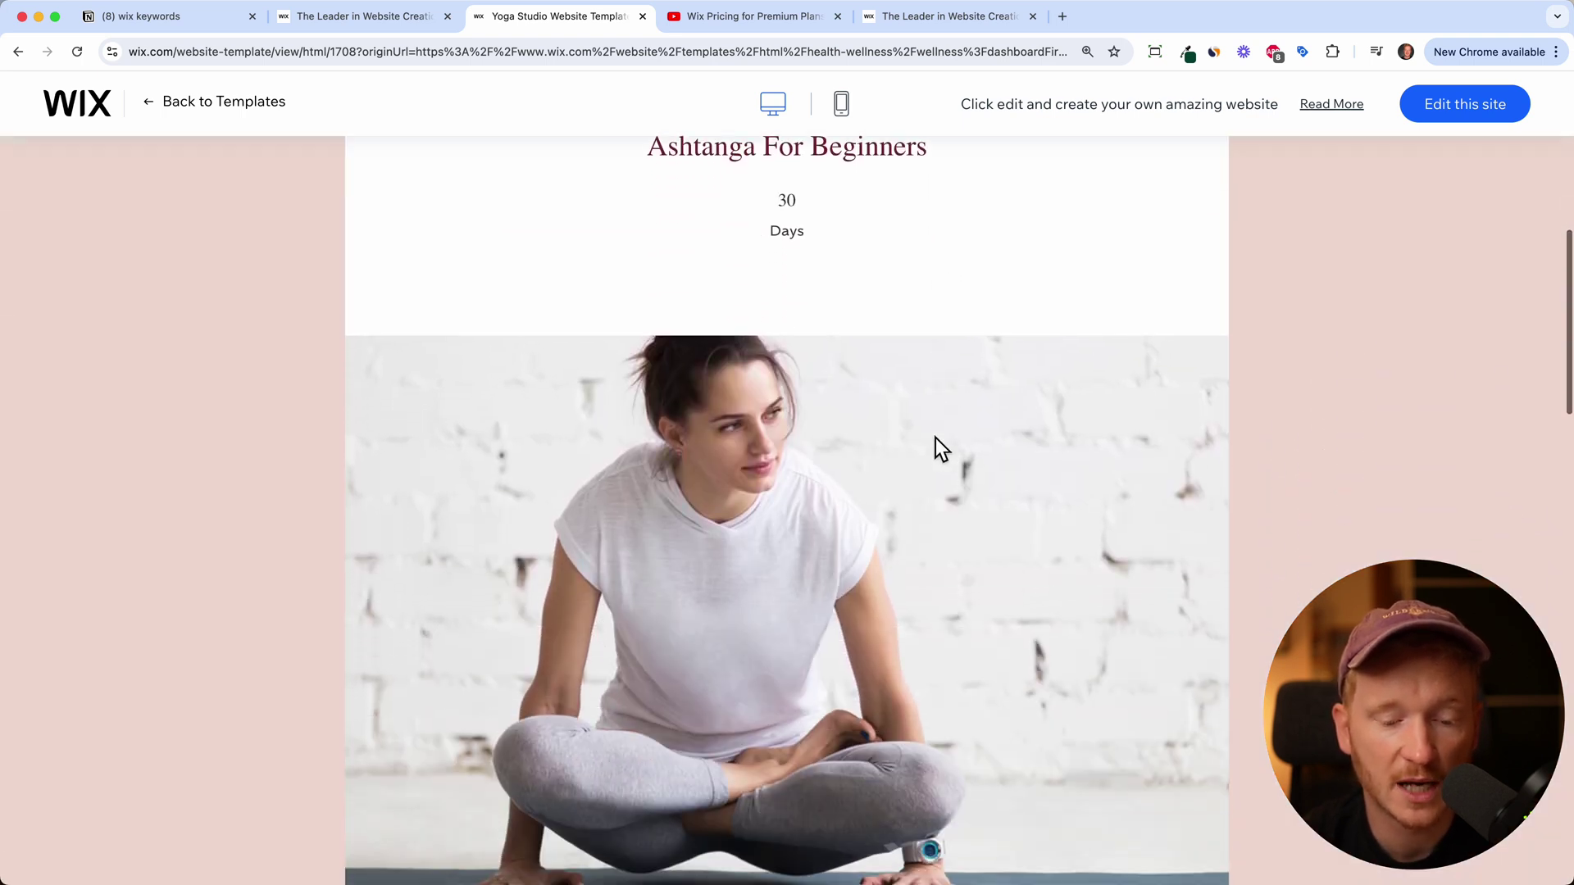
scroll(936, 446, down, 1)
scroll(935, 445, down, 4)
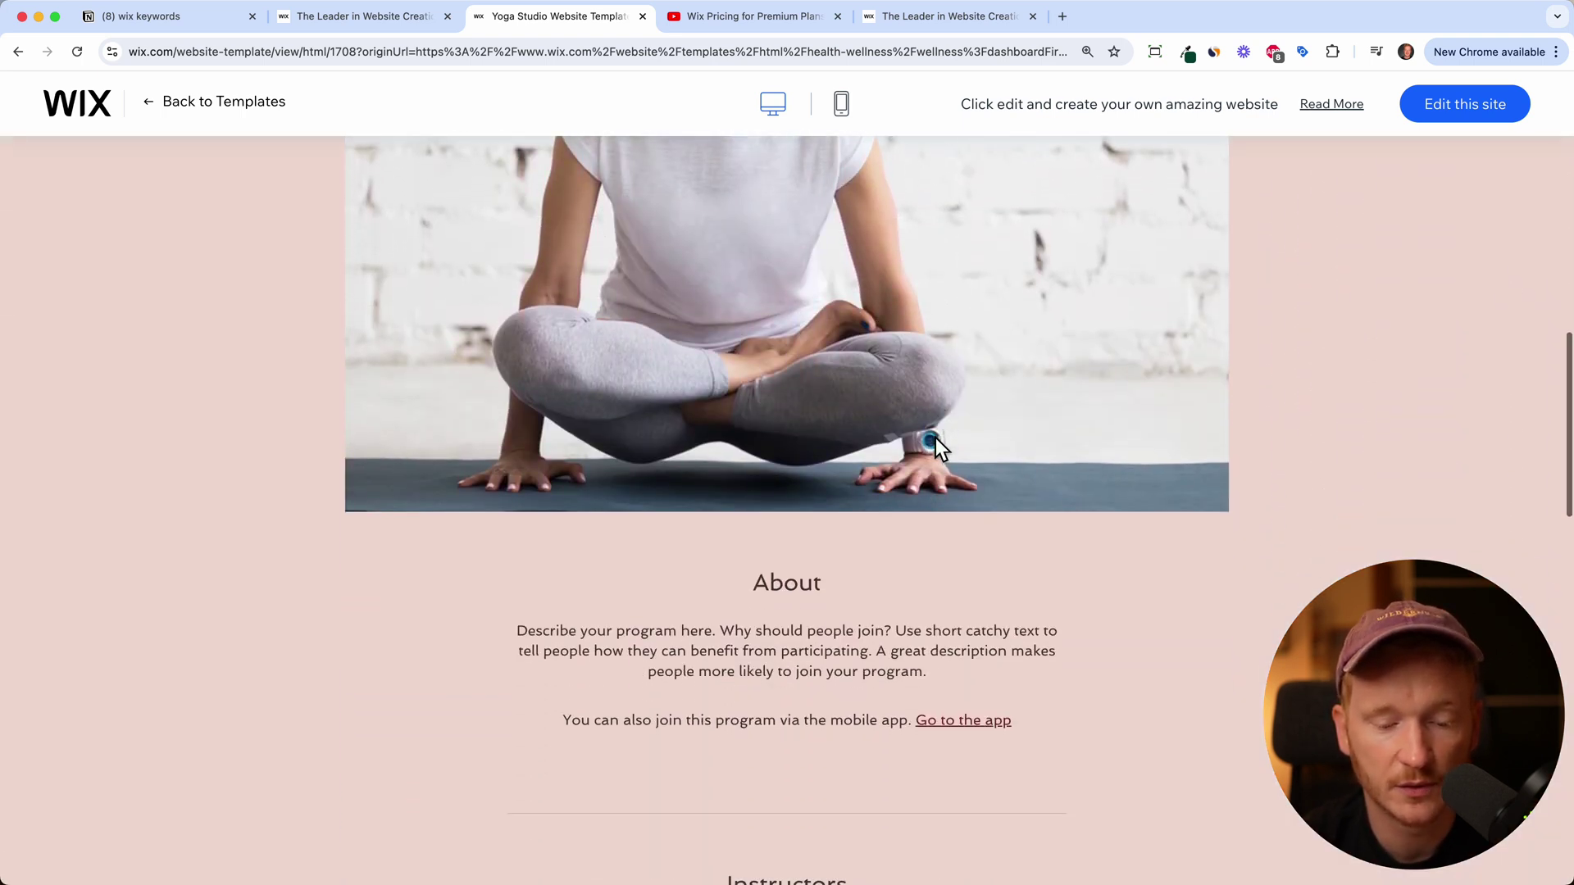
scroll(936, 438, up, 5)
scroll(937, 438, up, 2)
scroll(857, 301, down, 2)
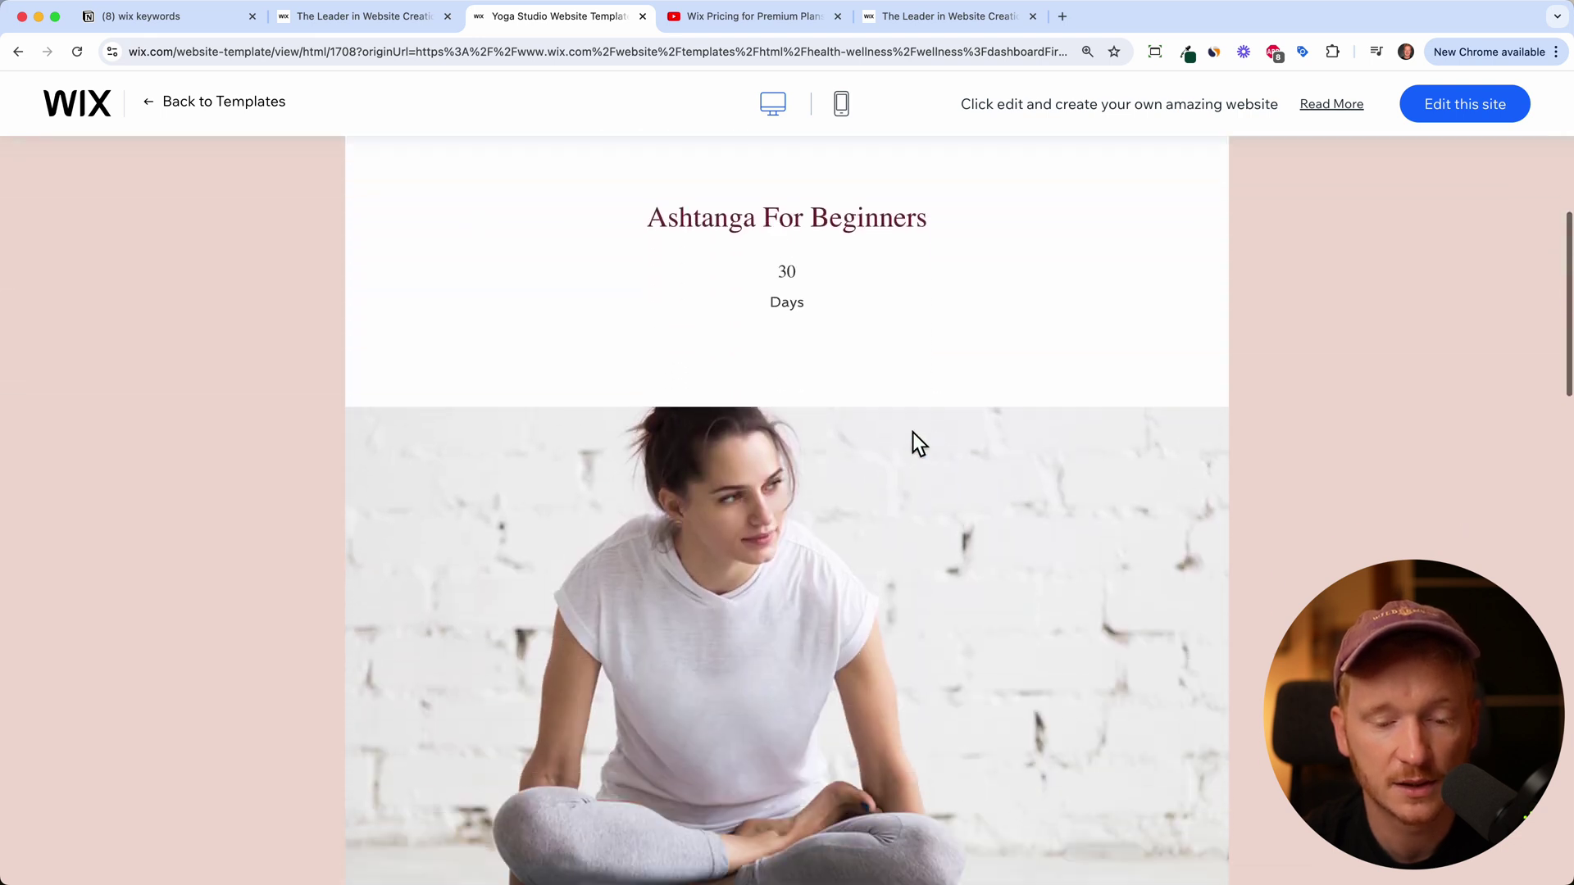
scroll(1144, 213, down, 5)
scroll(1145, 214, down, 3)
scroll(950, 336, down, 2)
scroll(1051, 685, down, 2)
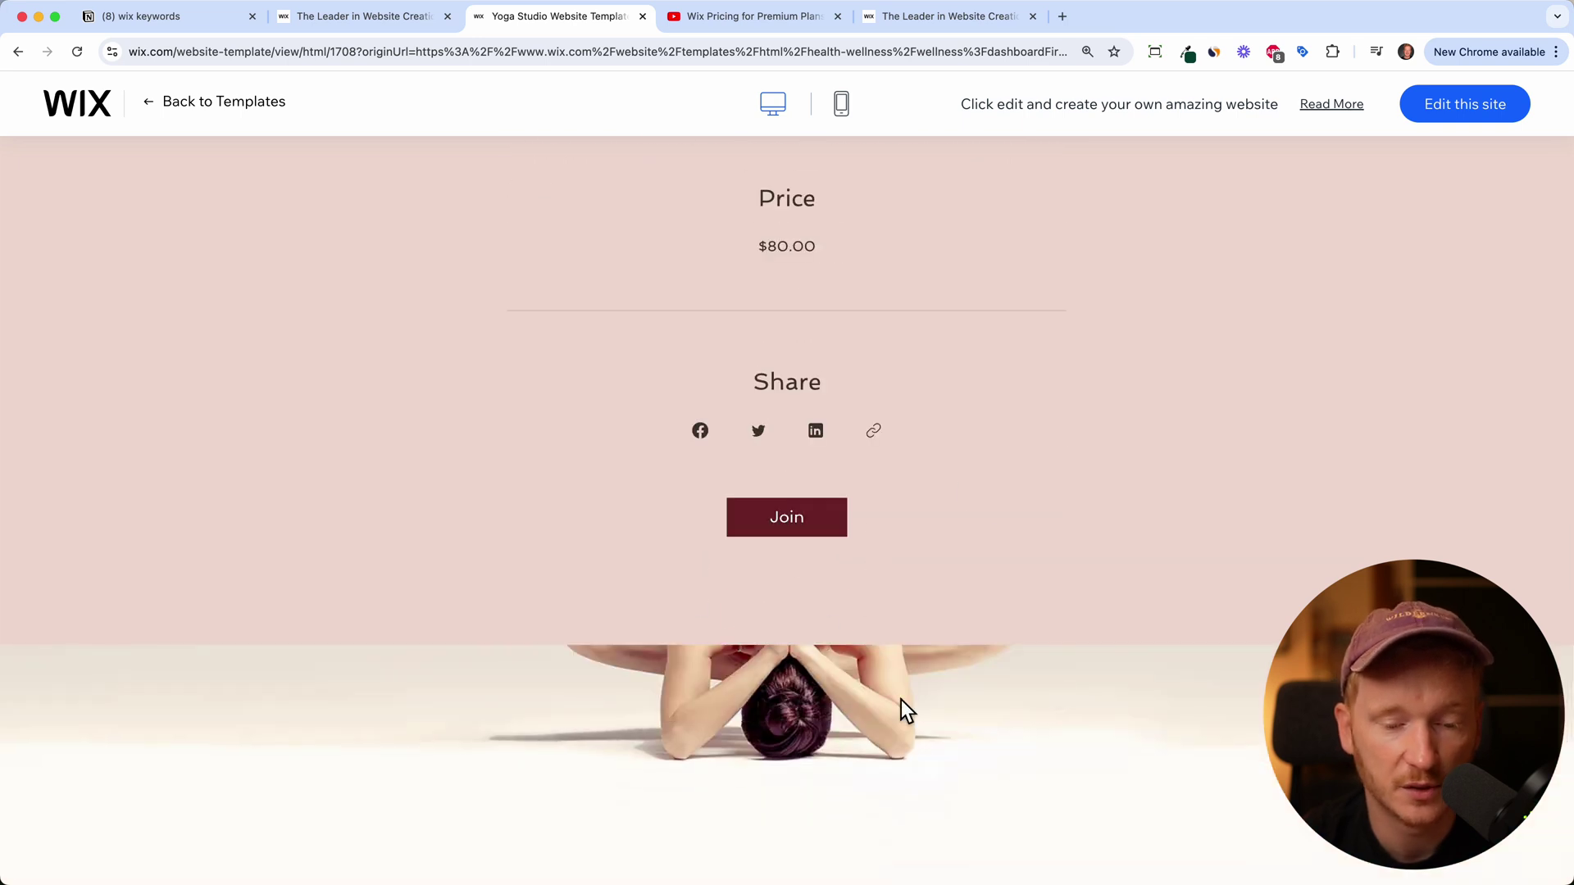
scroll(902, 699, down, 2)
scroll(902, 700, down, 4)
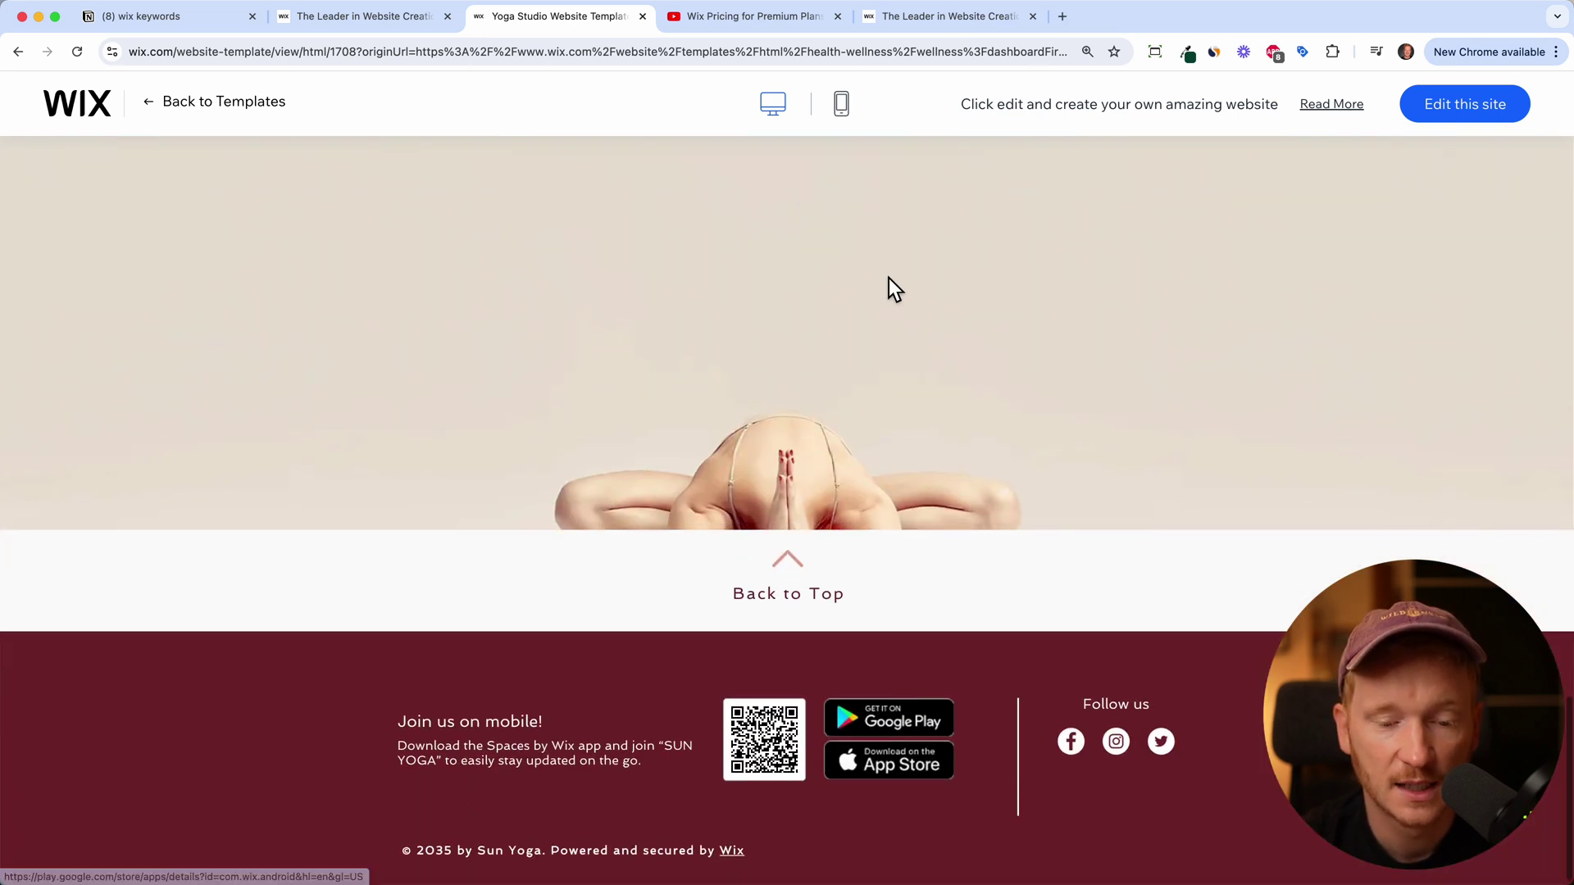
scroll(889, 277, up, 2)
scroll(889, 278, up, 10)
scroll(889, 278, up, 1)
scroll(888, 278, up, 5)
scroll(889, 278, up, 3)
scroll(889, 278, up, 1)
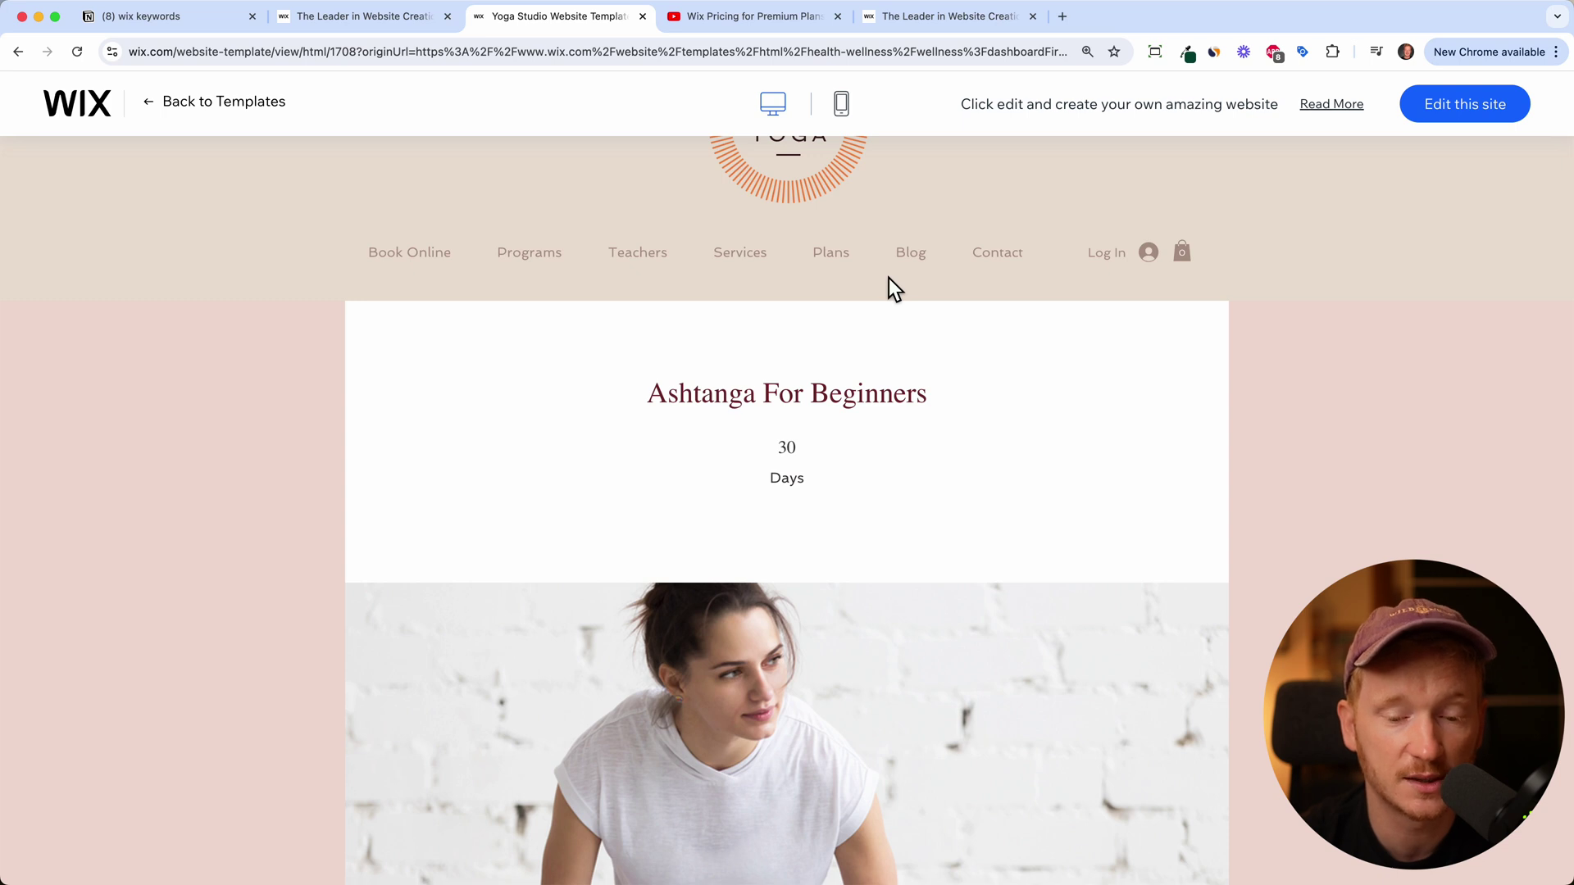
scroll(888, 279, up, 2)
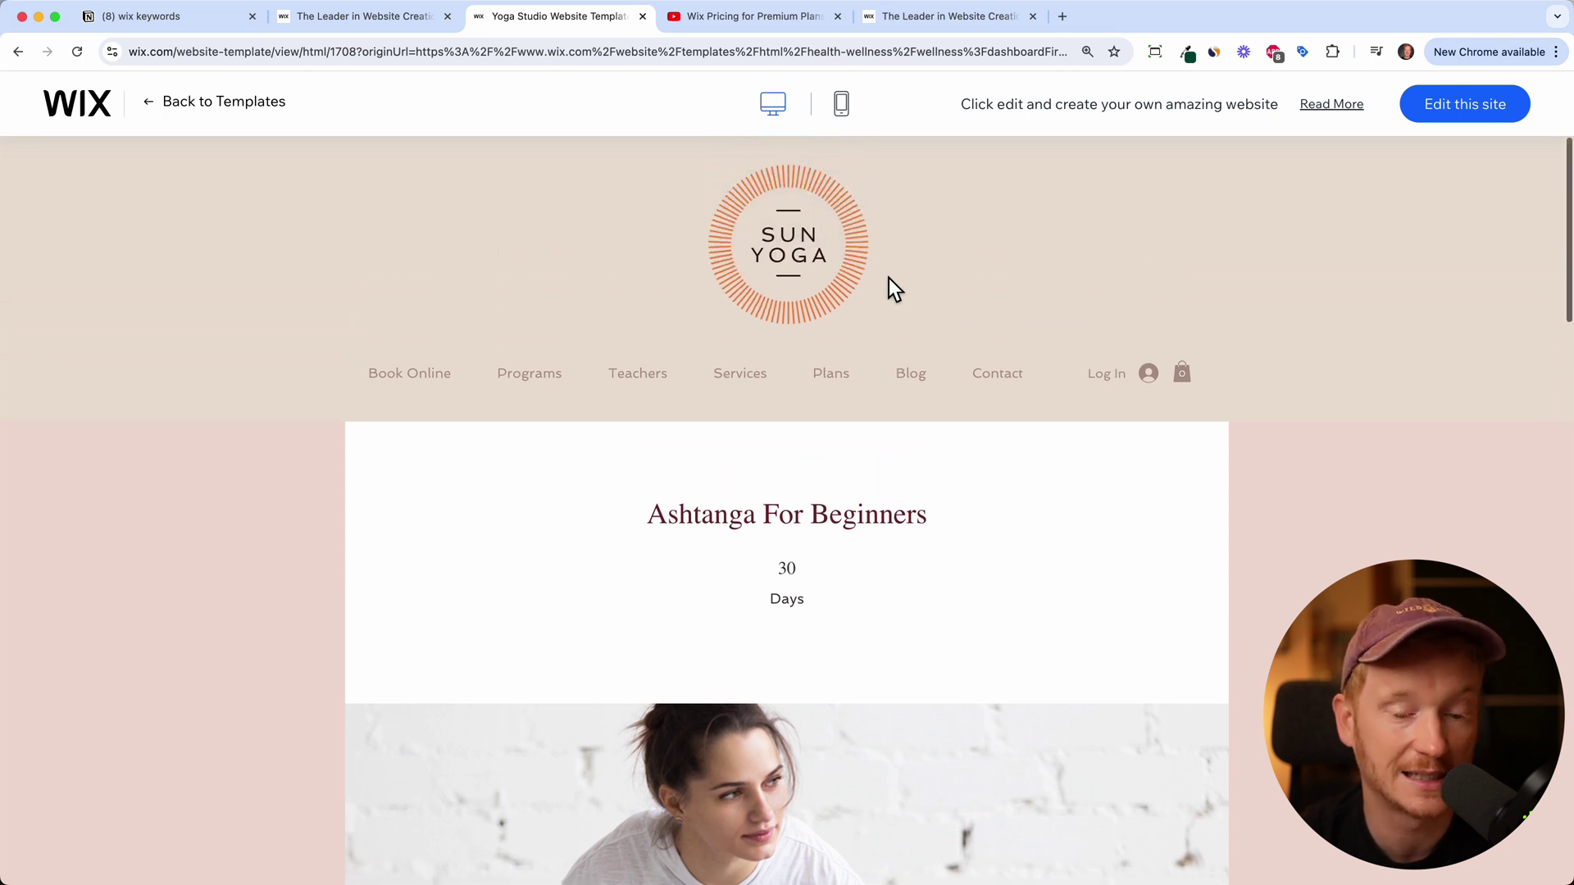
Leave the Sun Yoga preview and filter the gallery to Creative > Architecture templates.
click(160, 108)
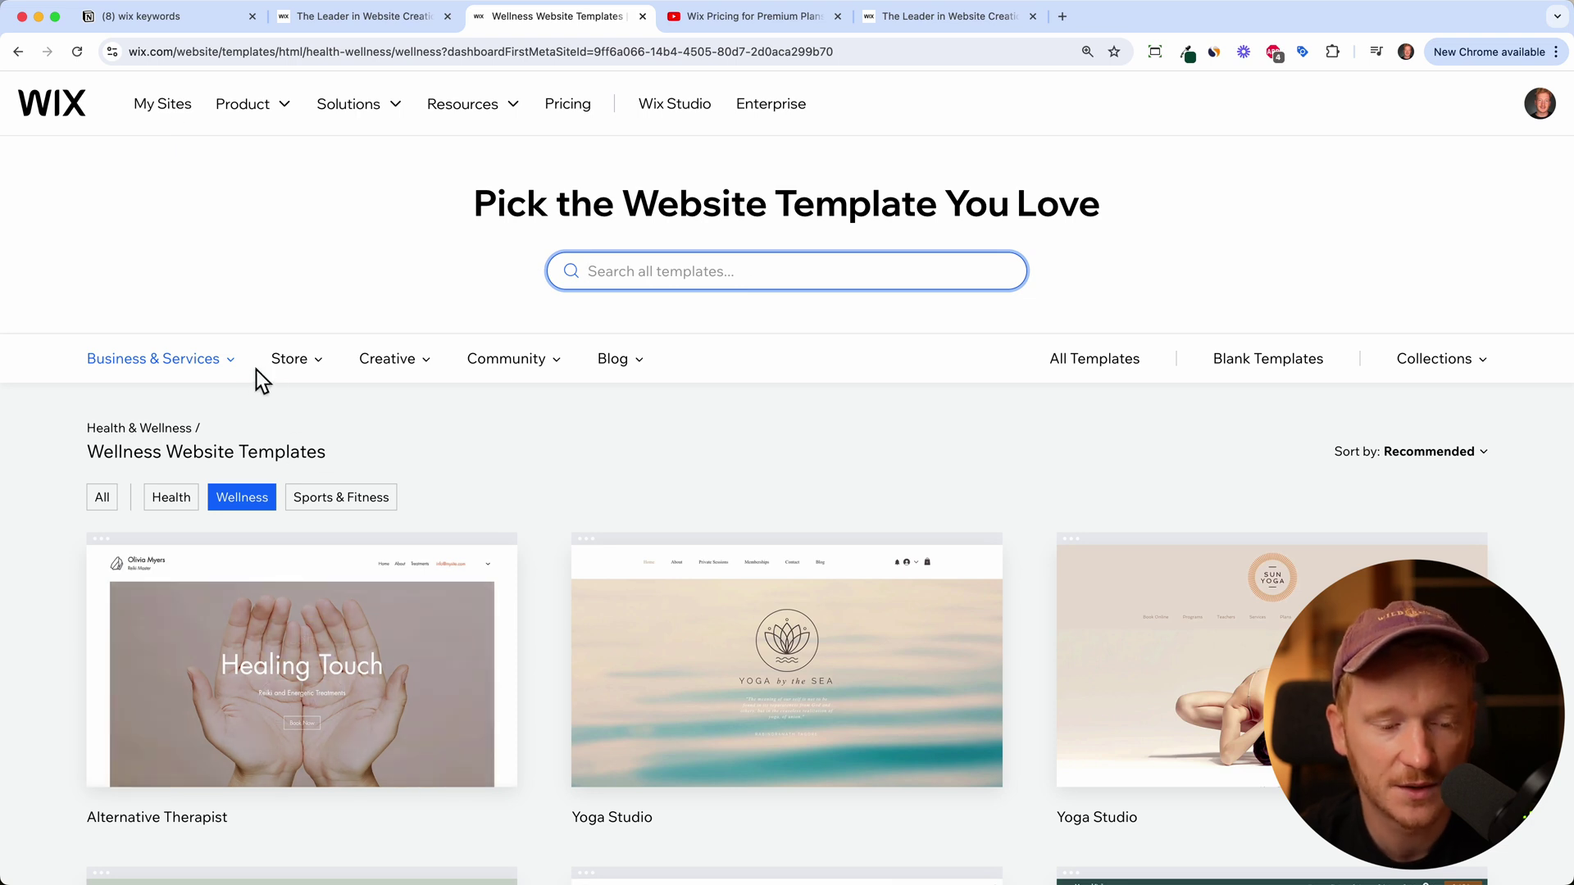
mouse_move(393, 359)
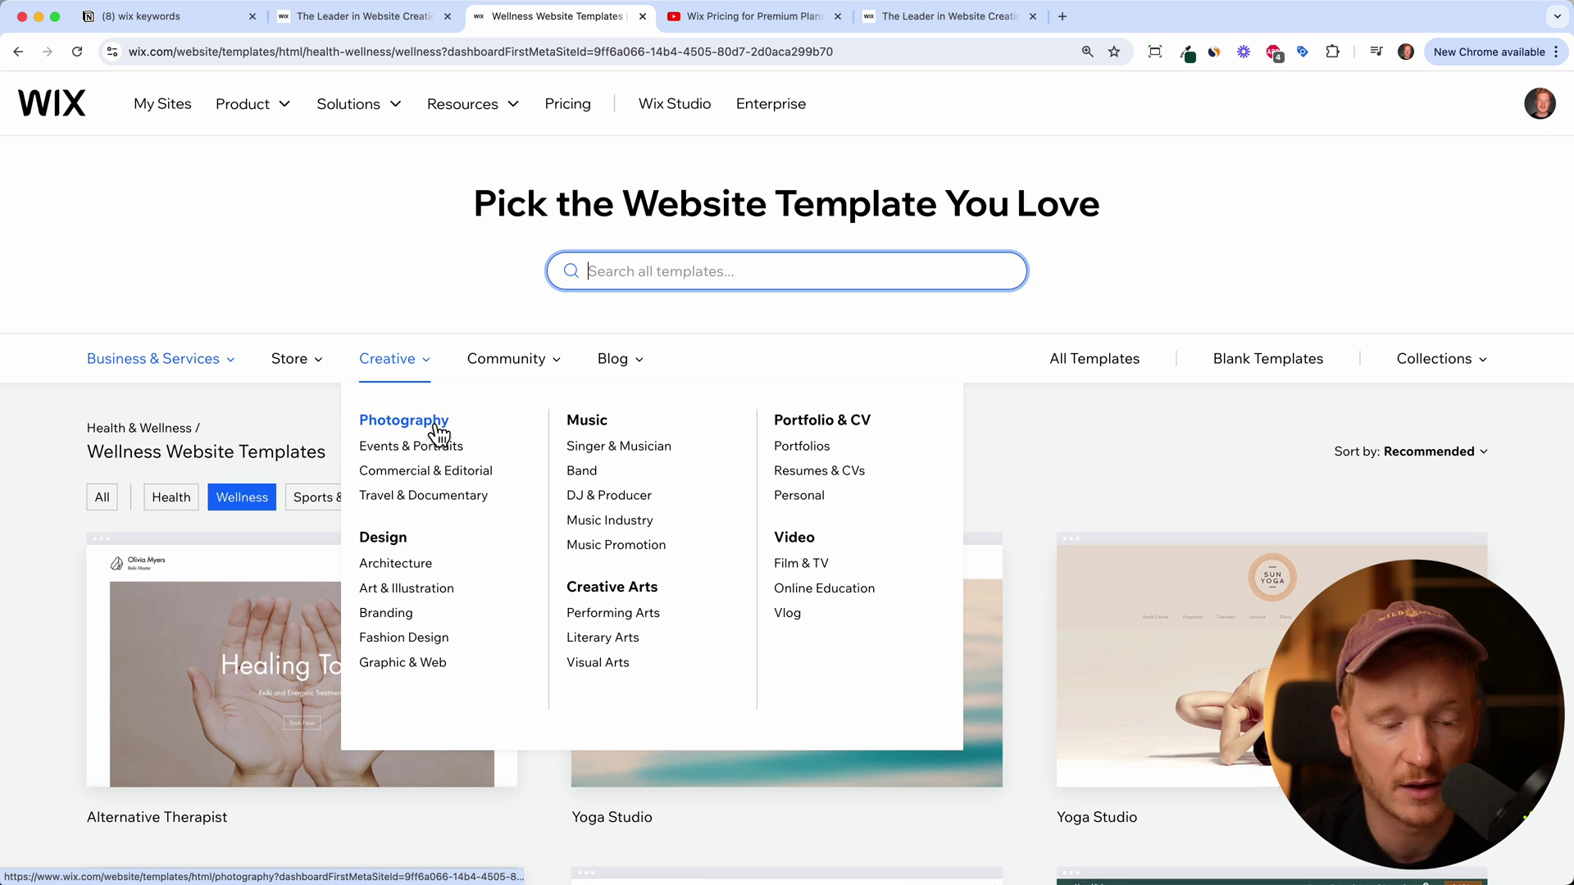
click(397, 566)
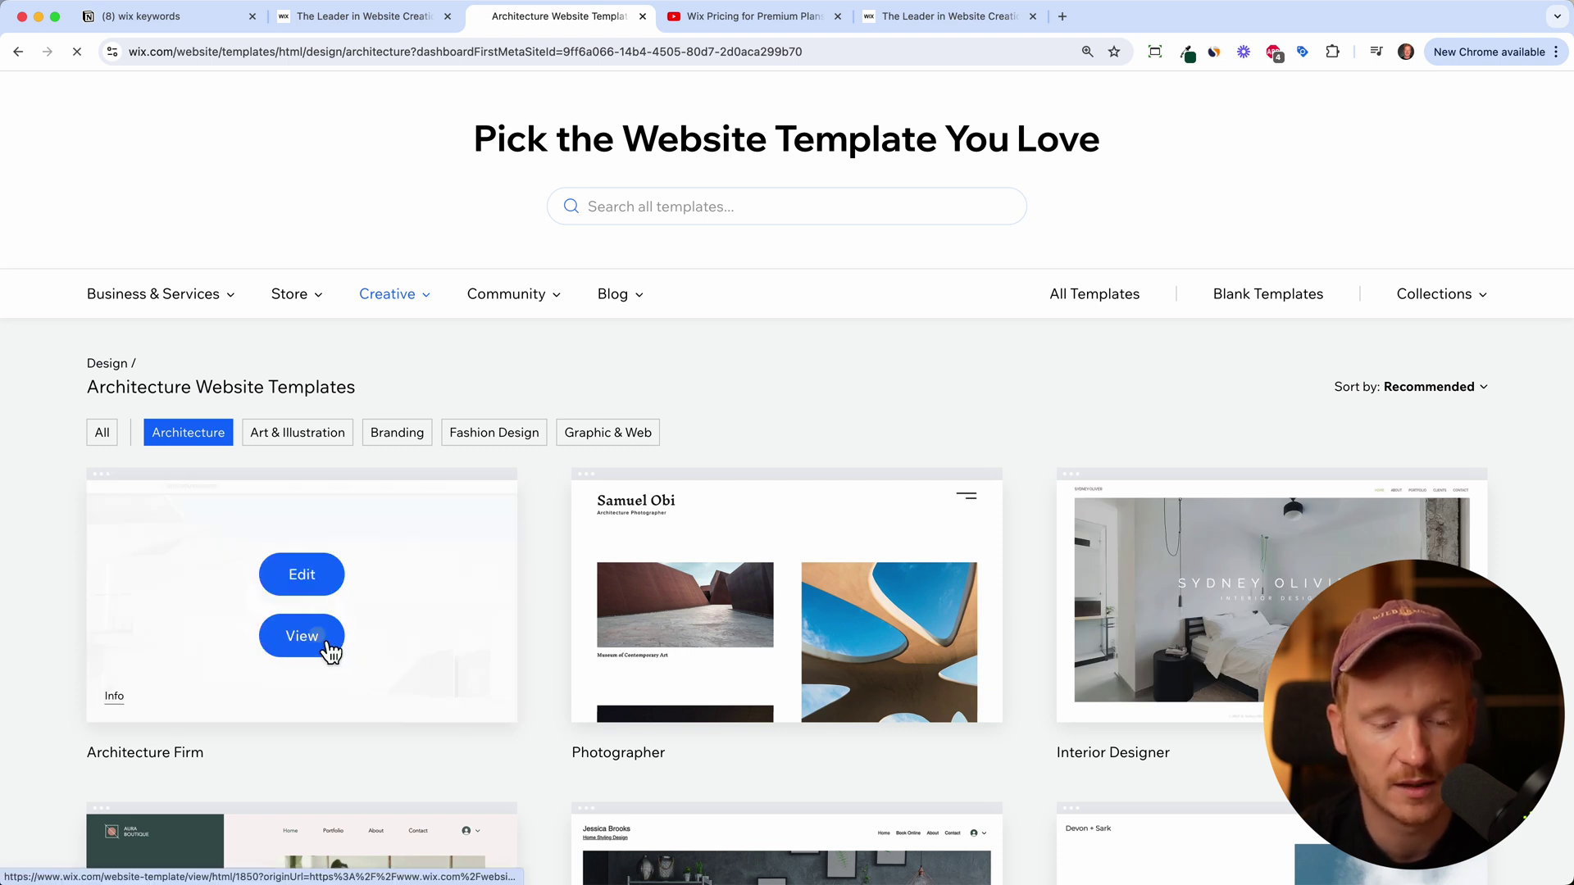
click(328, 653)
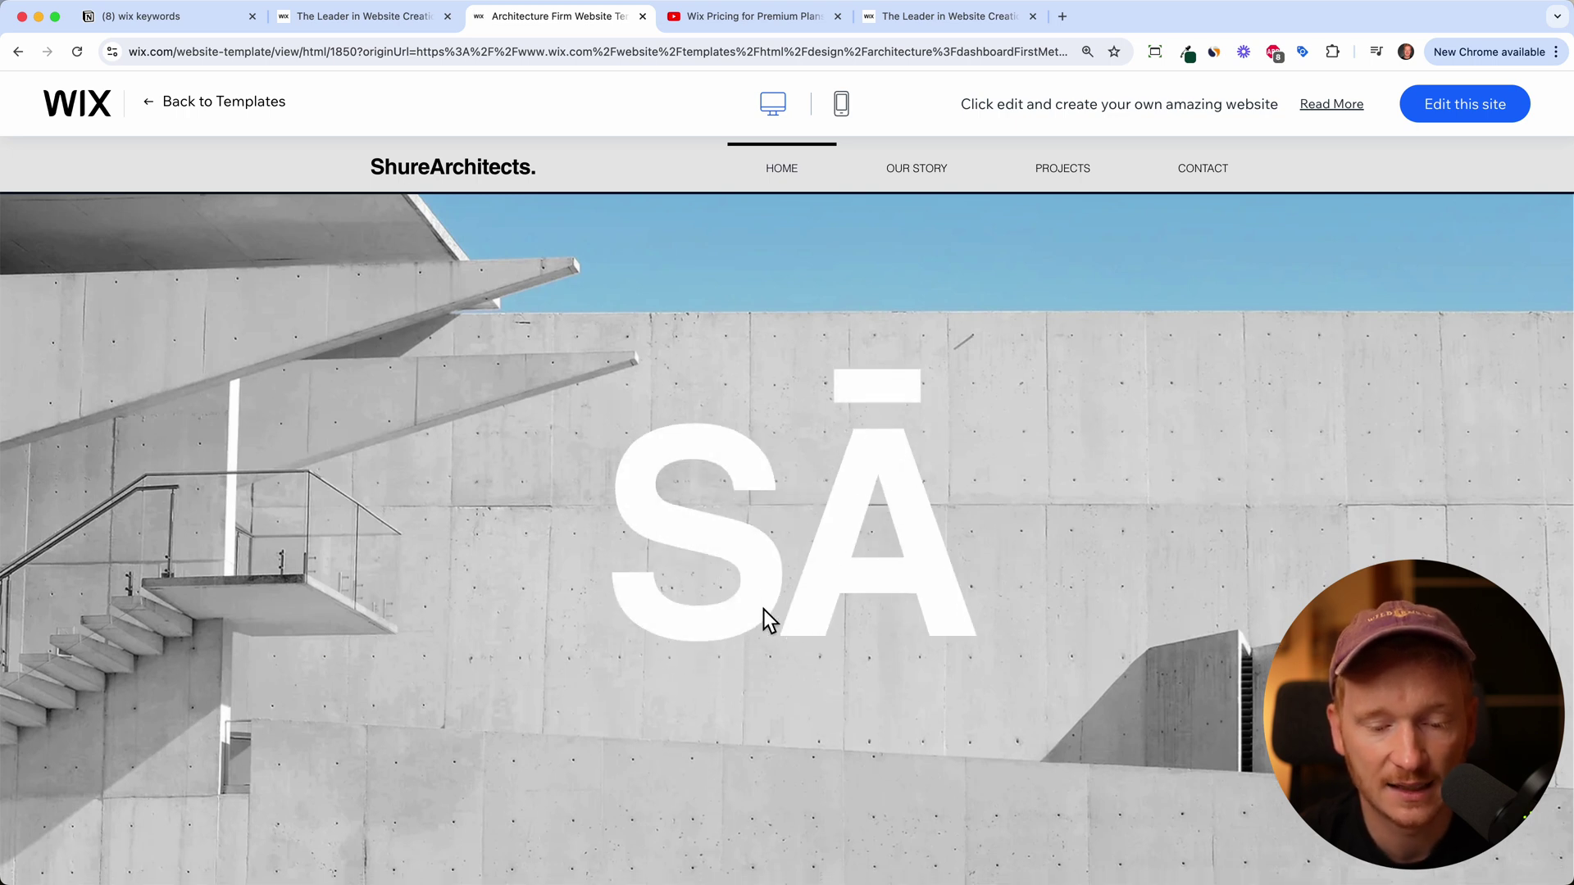
scroll(764, 609, down, 3)
scroll(764, 609, down, 3)
scroll(763, 609, down, 2)
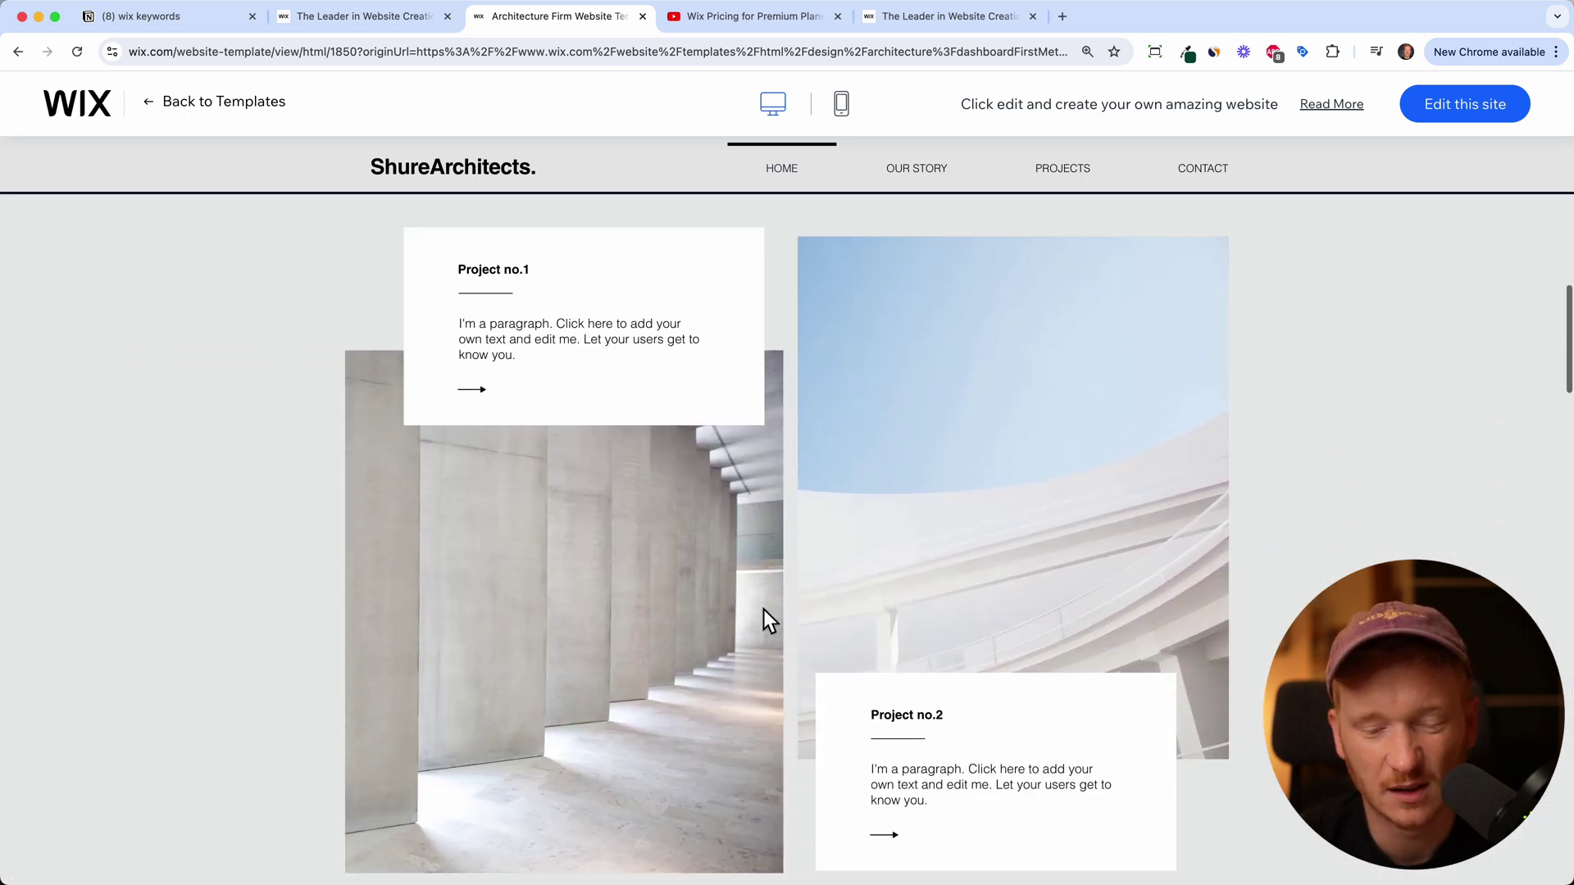
scroll(764, 609, down, 5)
scroll(763, 610, down, 2)
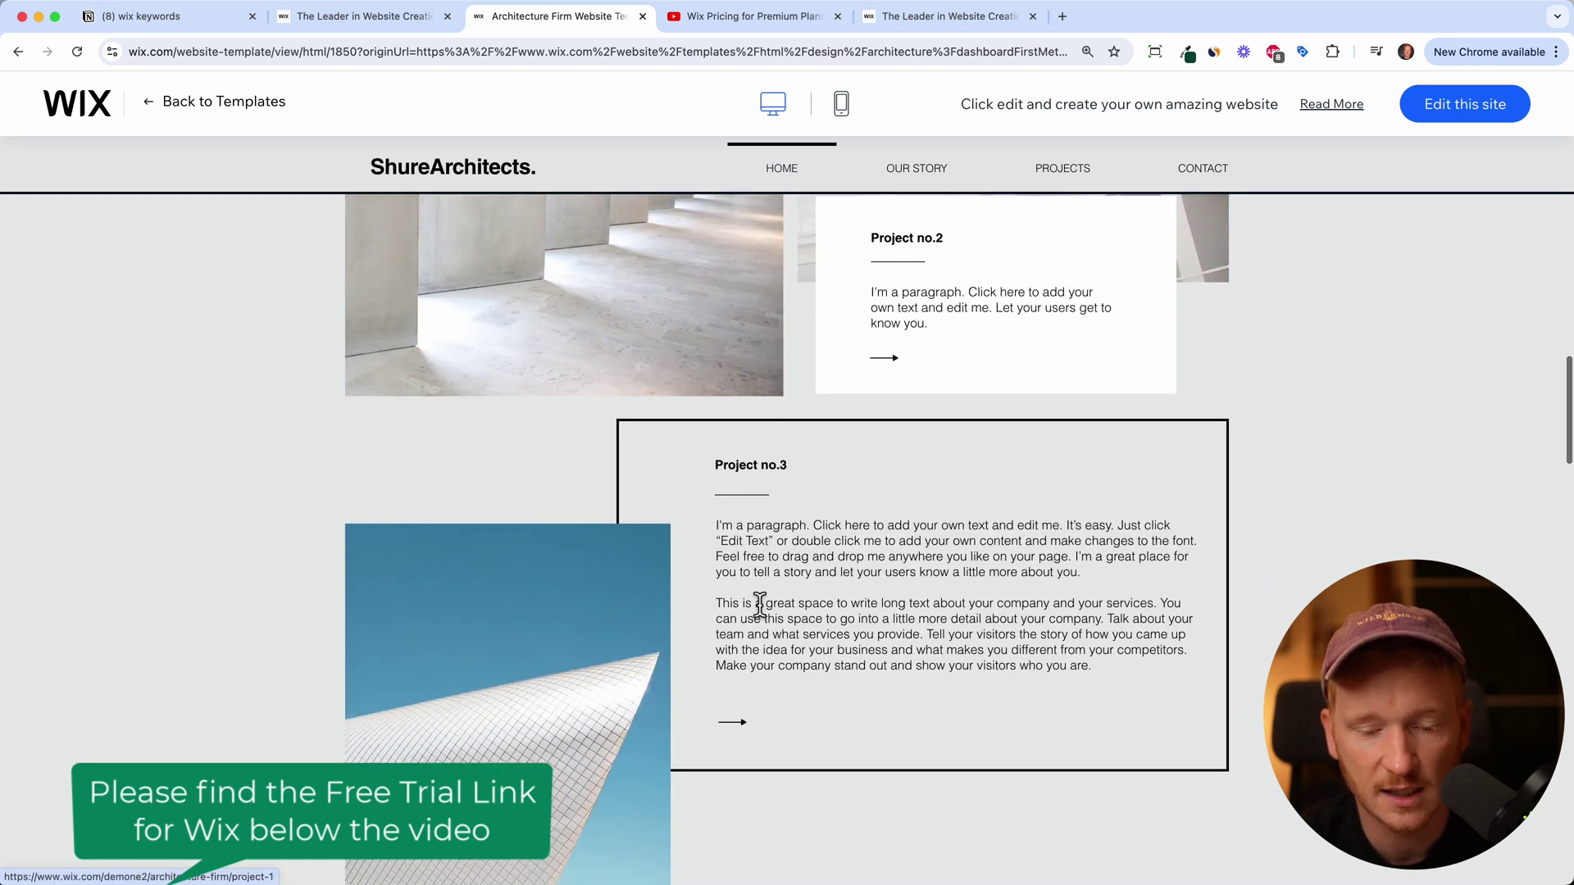
scroll(764, 615, down, 5)
scroll(763, 615, down, 1)
scroll(764, 616, down, 2)
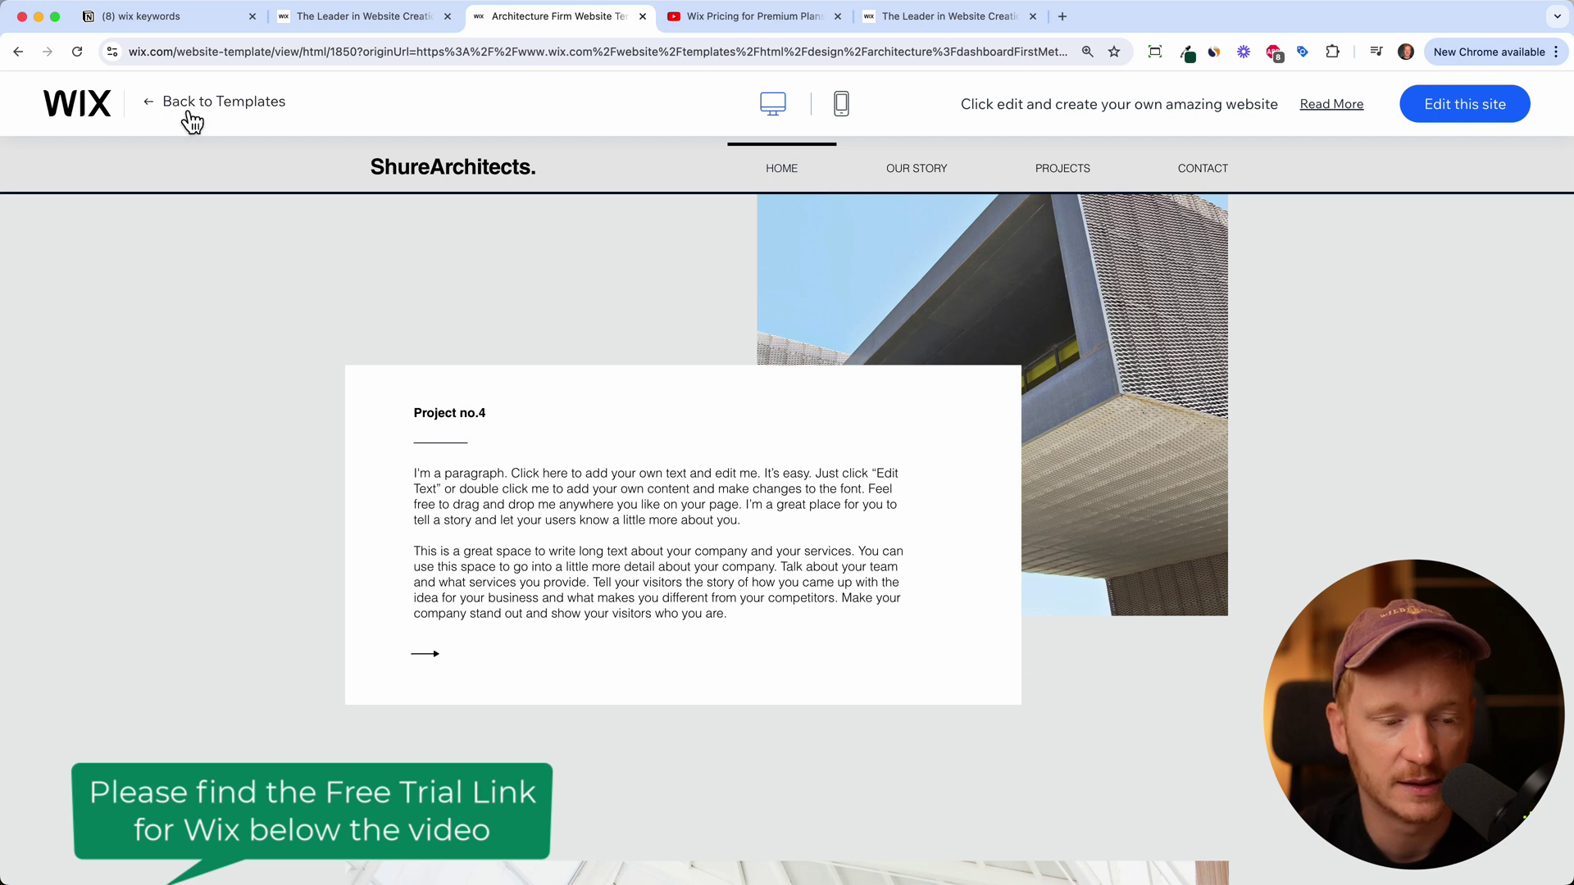
click(150, 103)
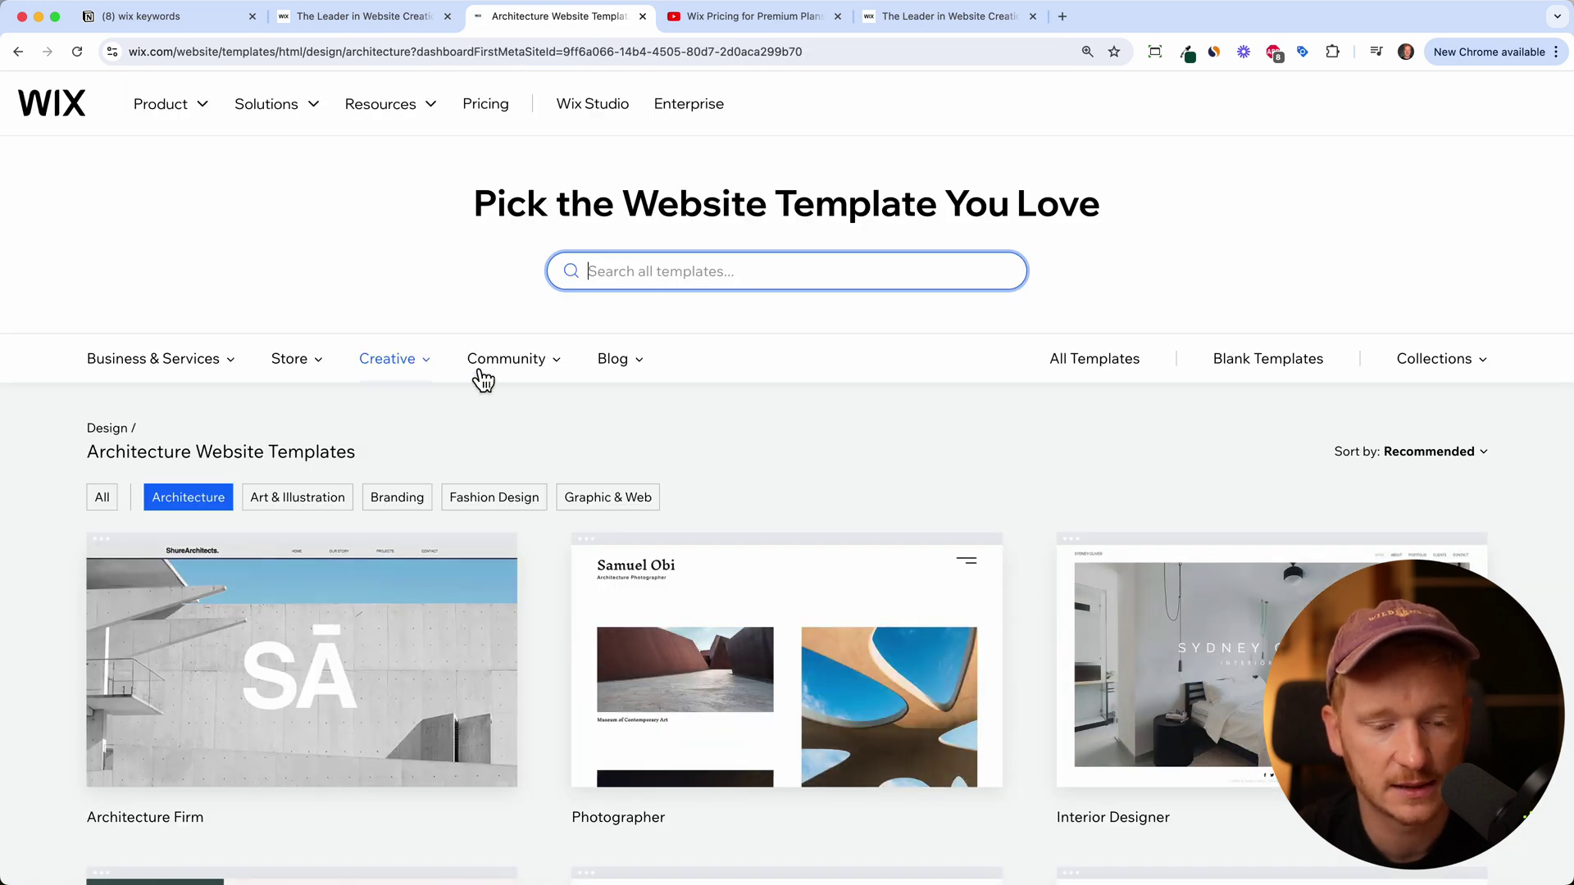
mouse_move(512, 360)
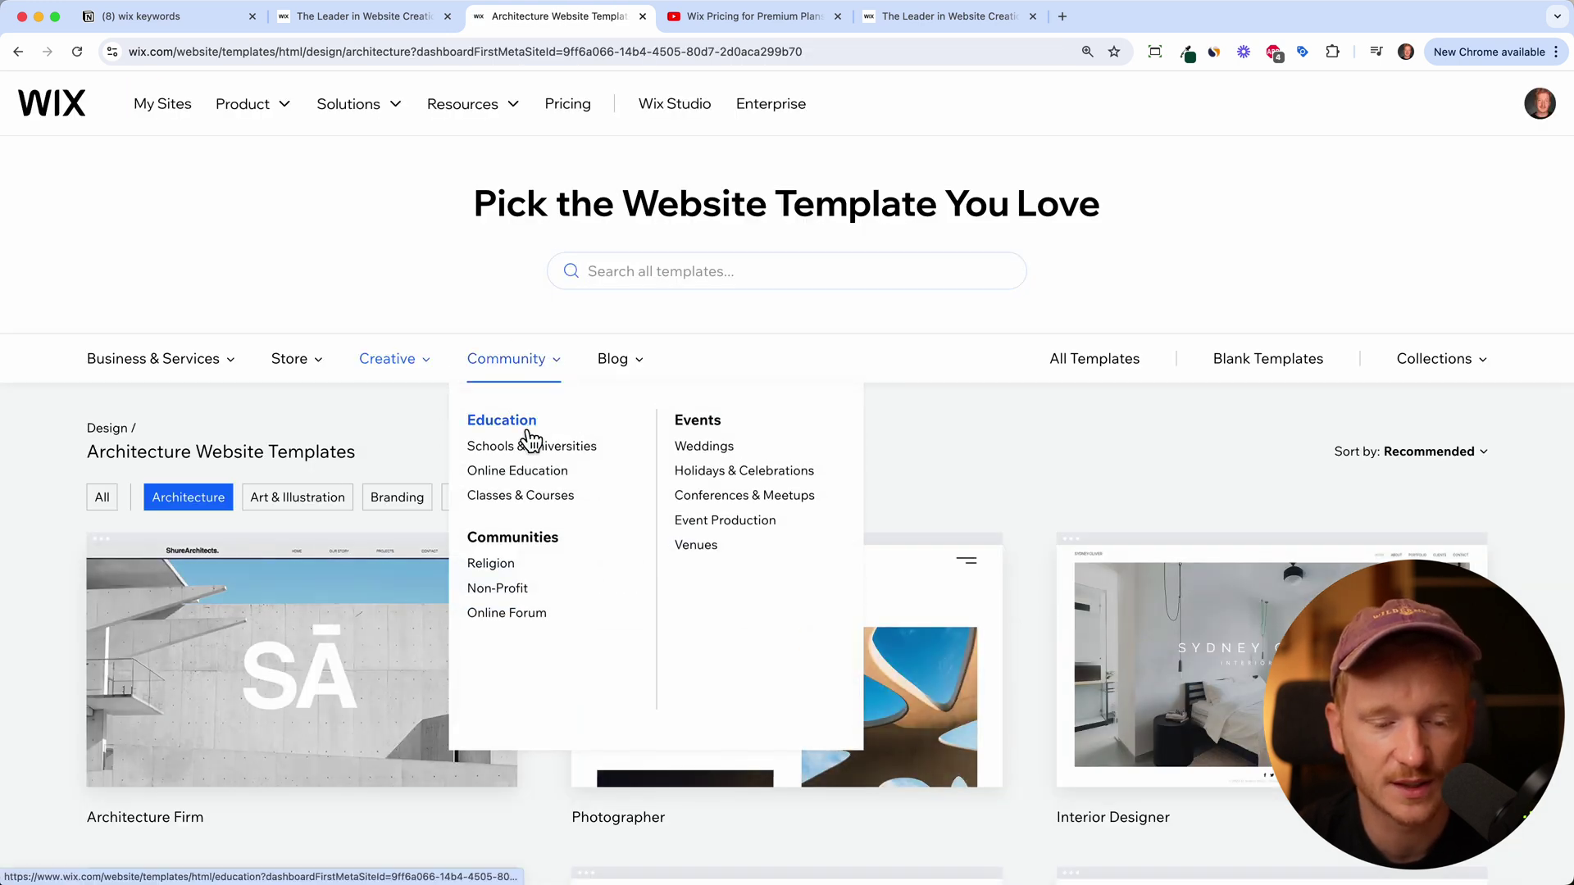
Show the Community category's Religion templates, such as Trinity Urban Church.
click(502, 567)
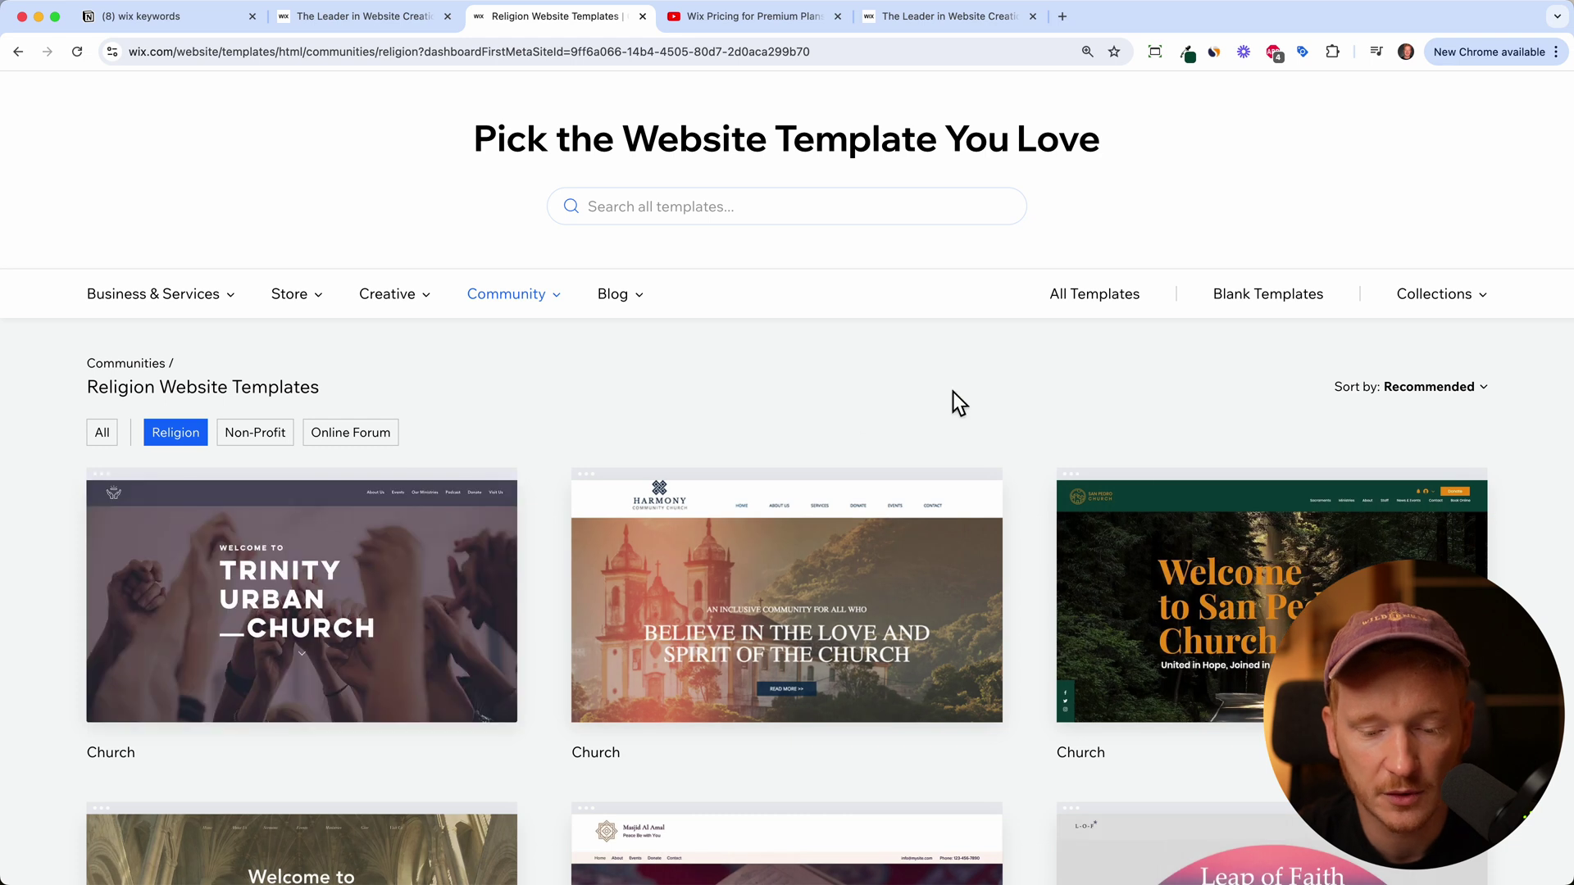
scroll(953, 393, down, 3)
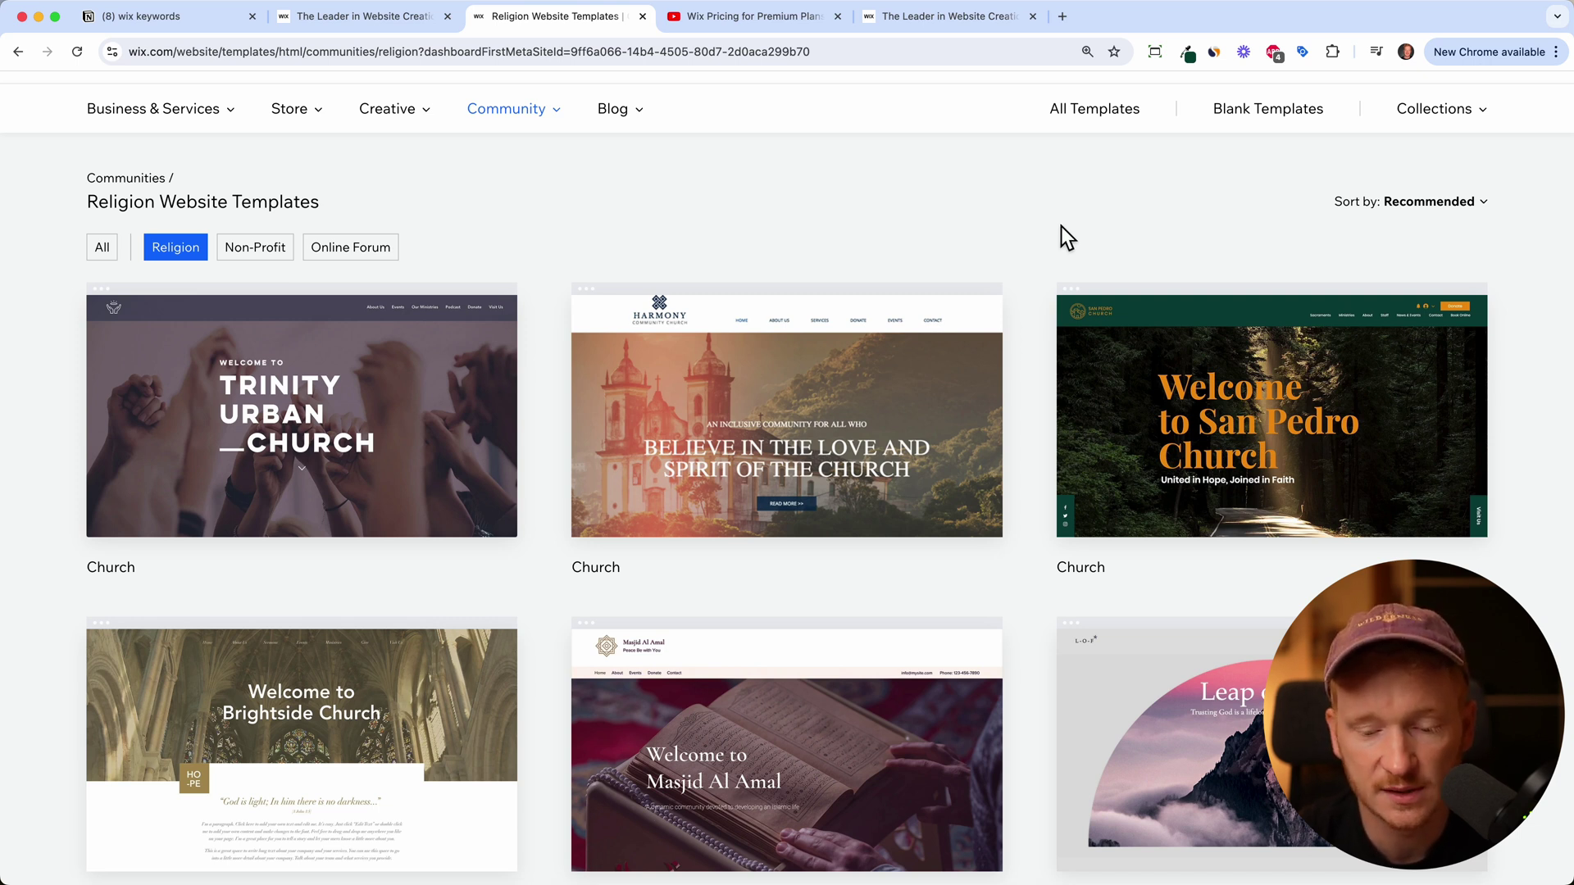
scroll(1055, 492, down, 4)
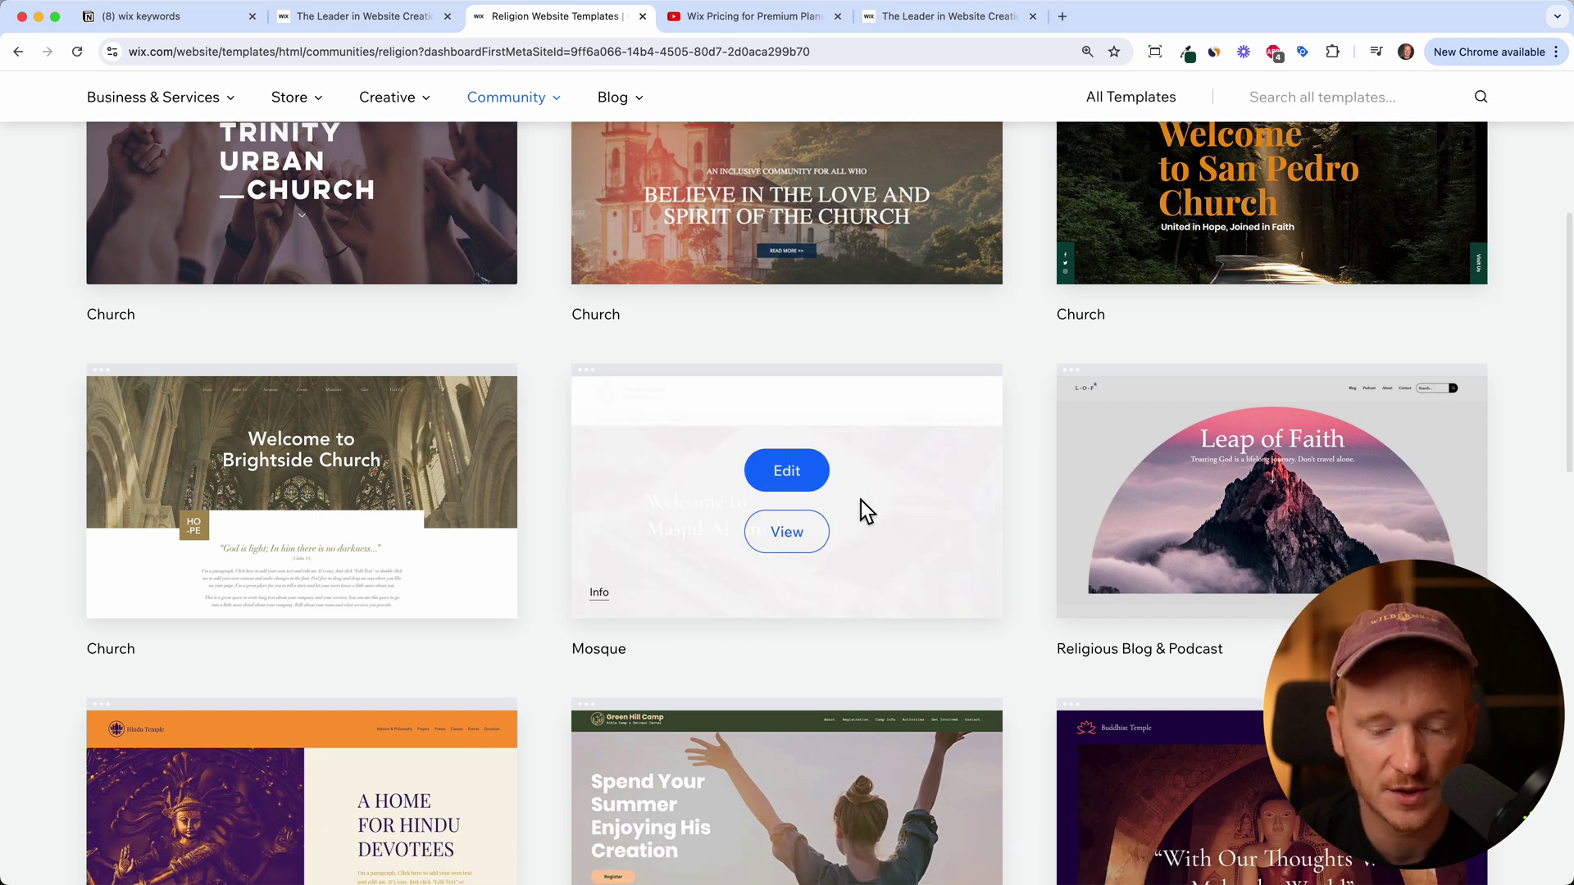
scroll(861, 501, down, 5)
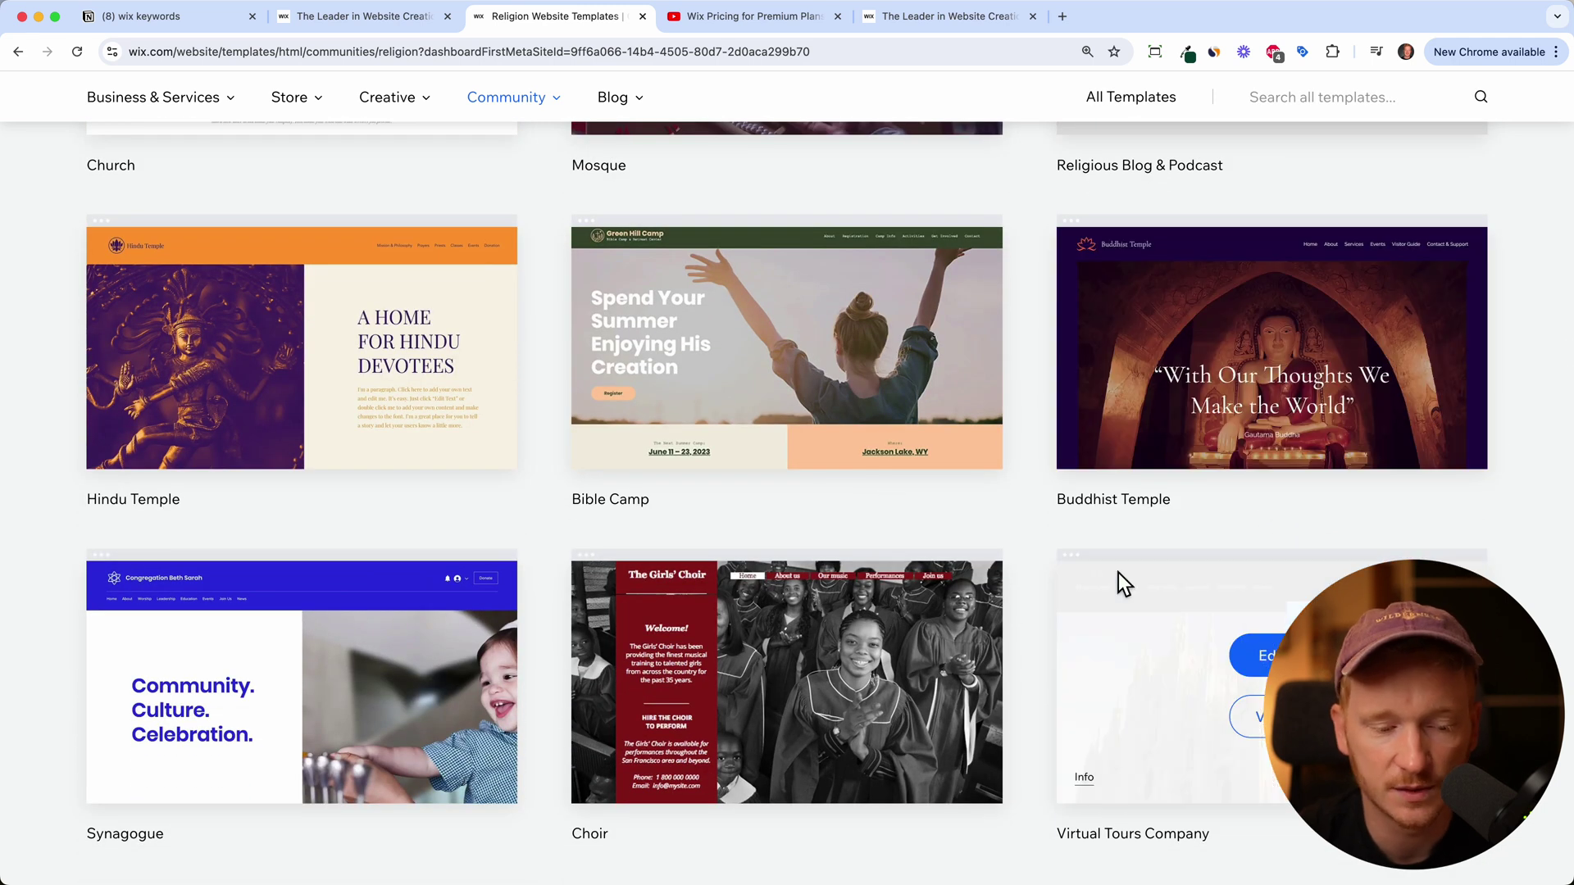
scroll(911, 354, up, 10)
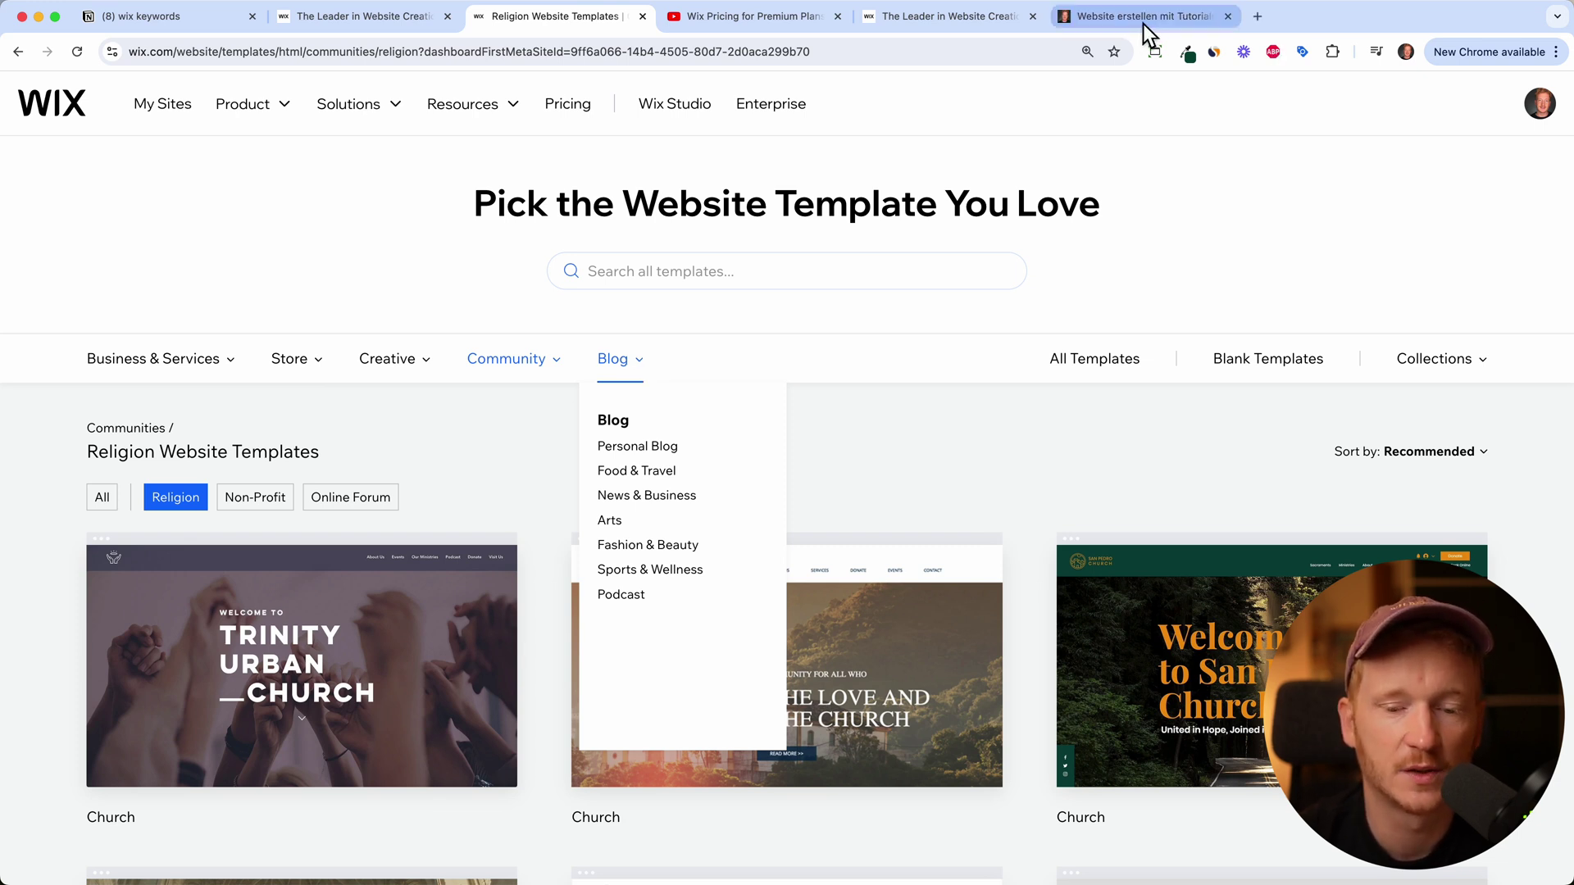
Visit JulianWeber.com's blog, play the first Strato tutorial video, then close the page.
click(1143, 24)
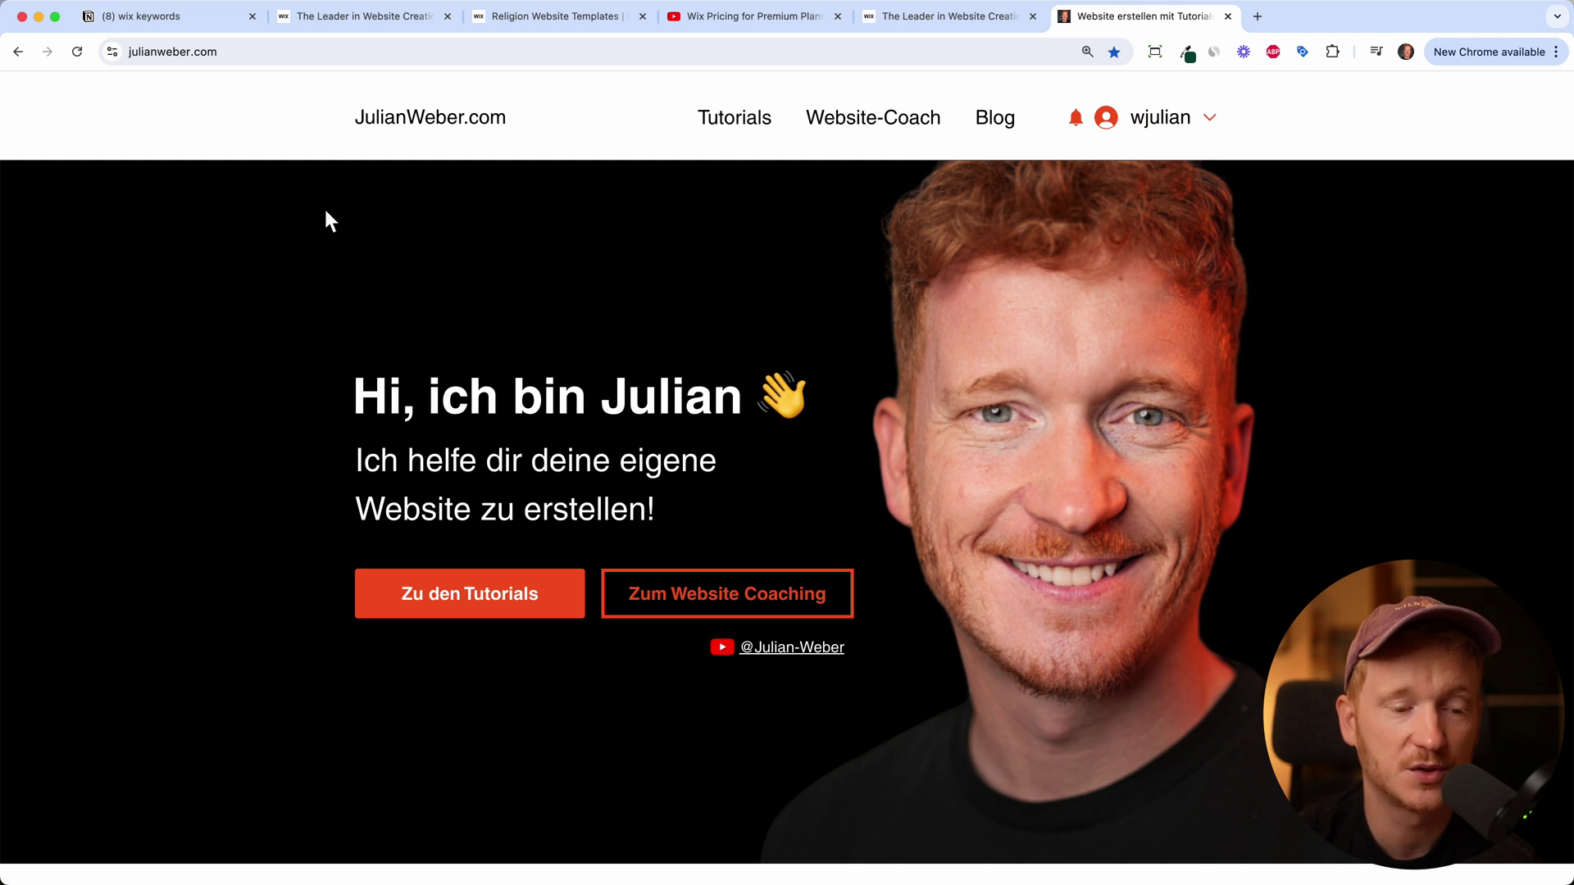
mouse_move(874, 117)
click(995, 119)
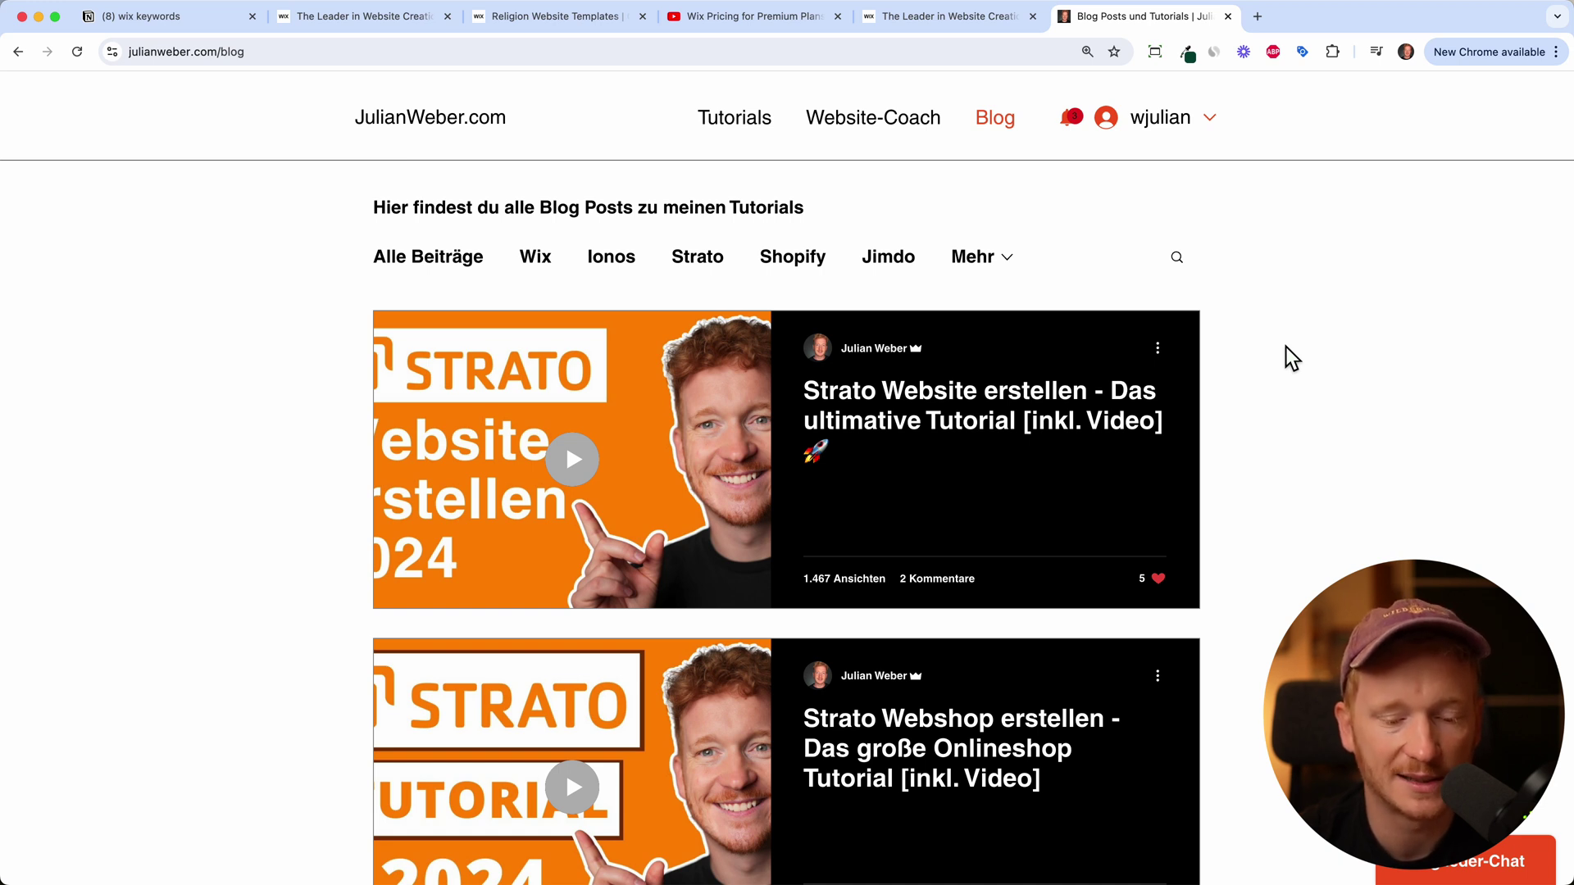
click(738, 380)
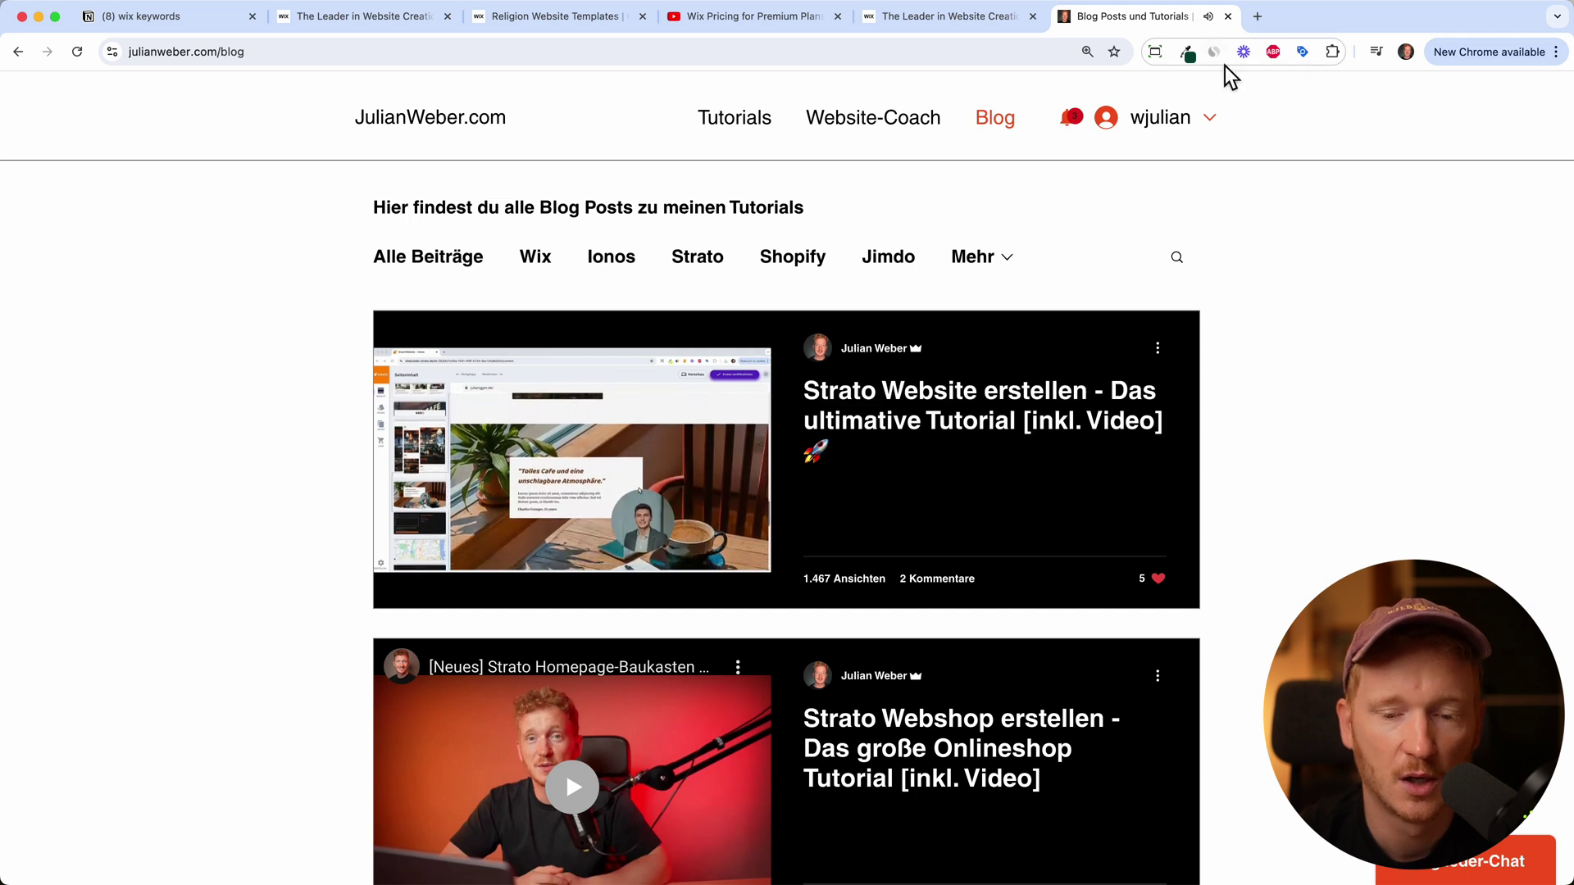
click(1228, 16)
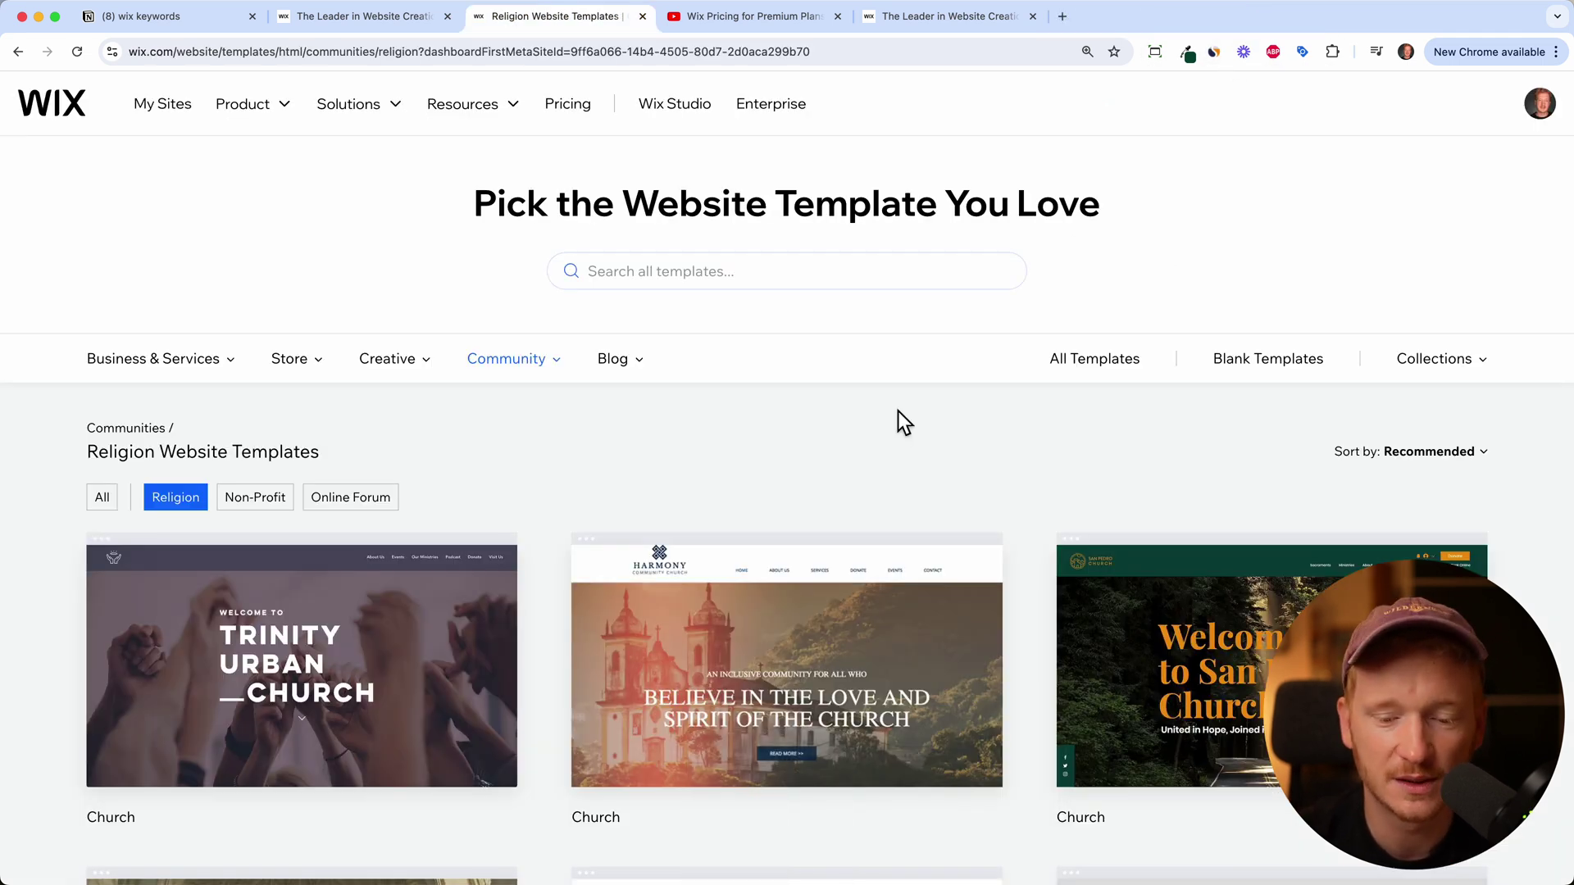
Open the Blog categories list to reach the Food & Travel templates.
click(638, 375)
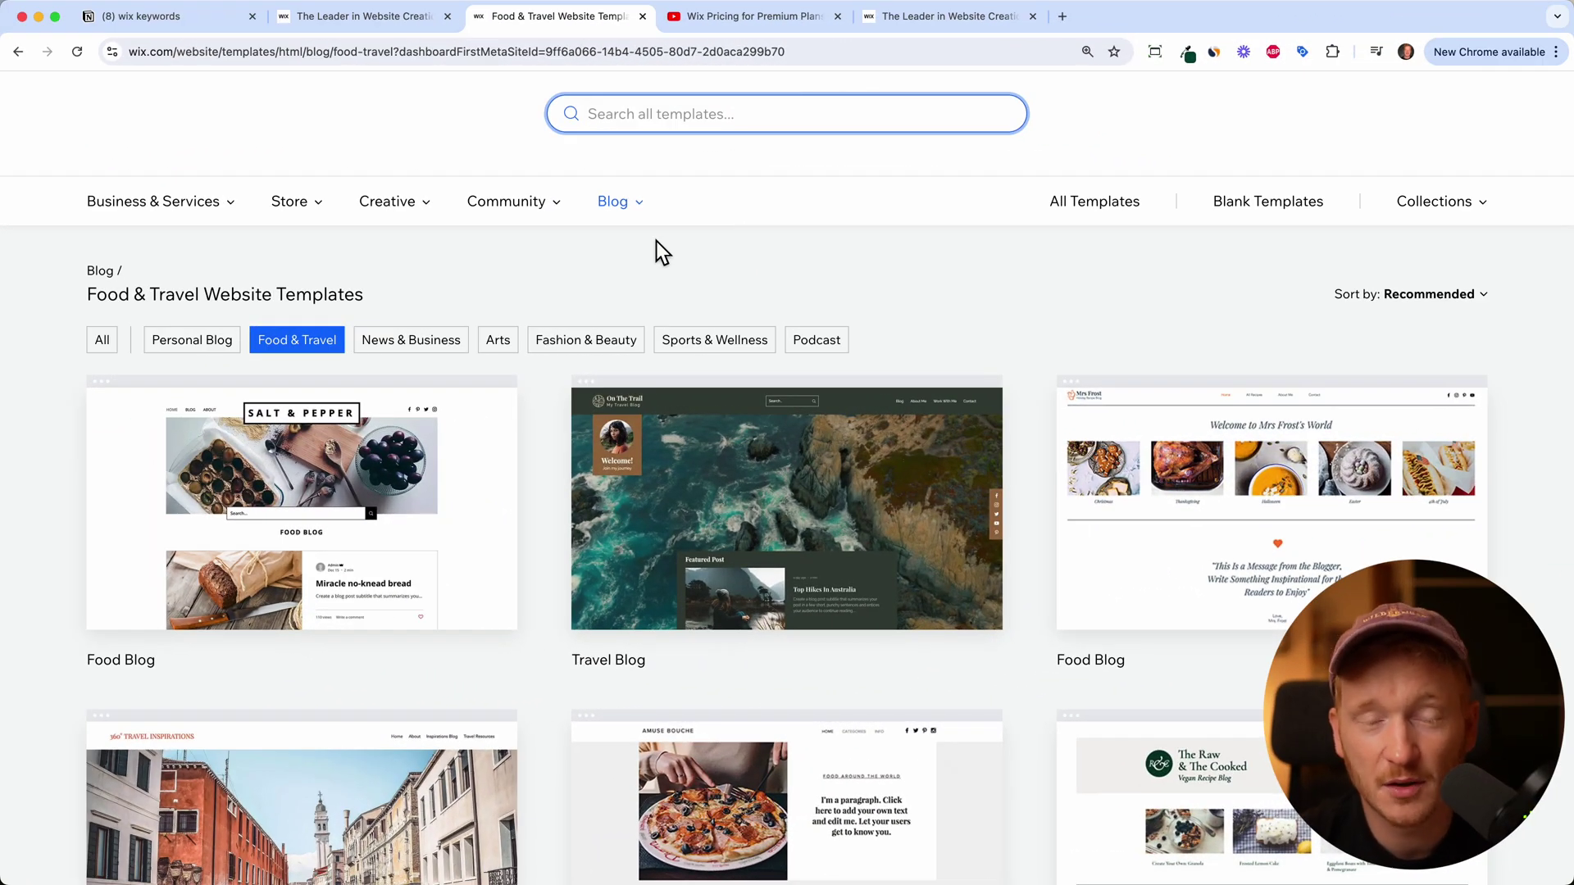
Browse both pages of Home & Decor store templates, then show the Business templates.
click(314, 206)
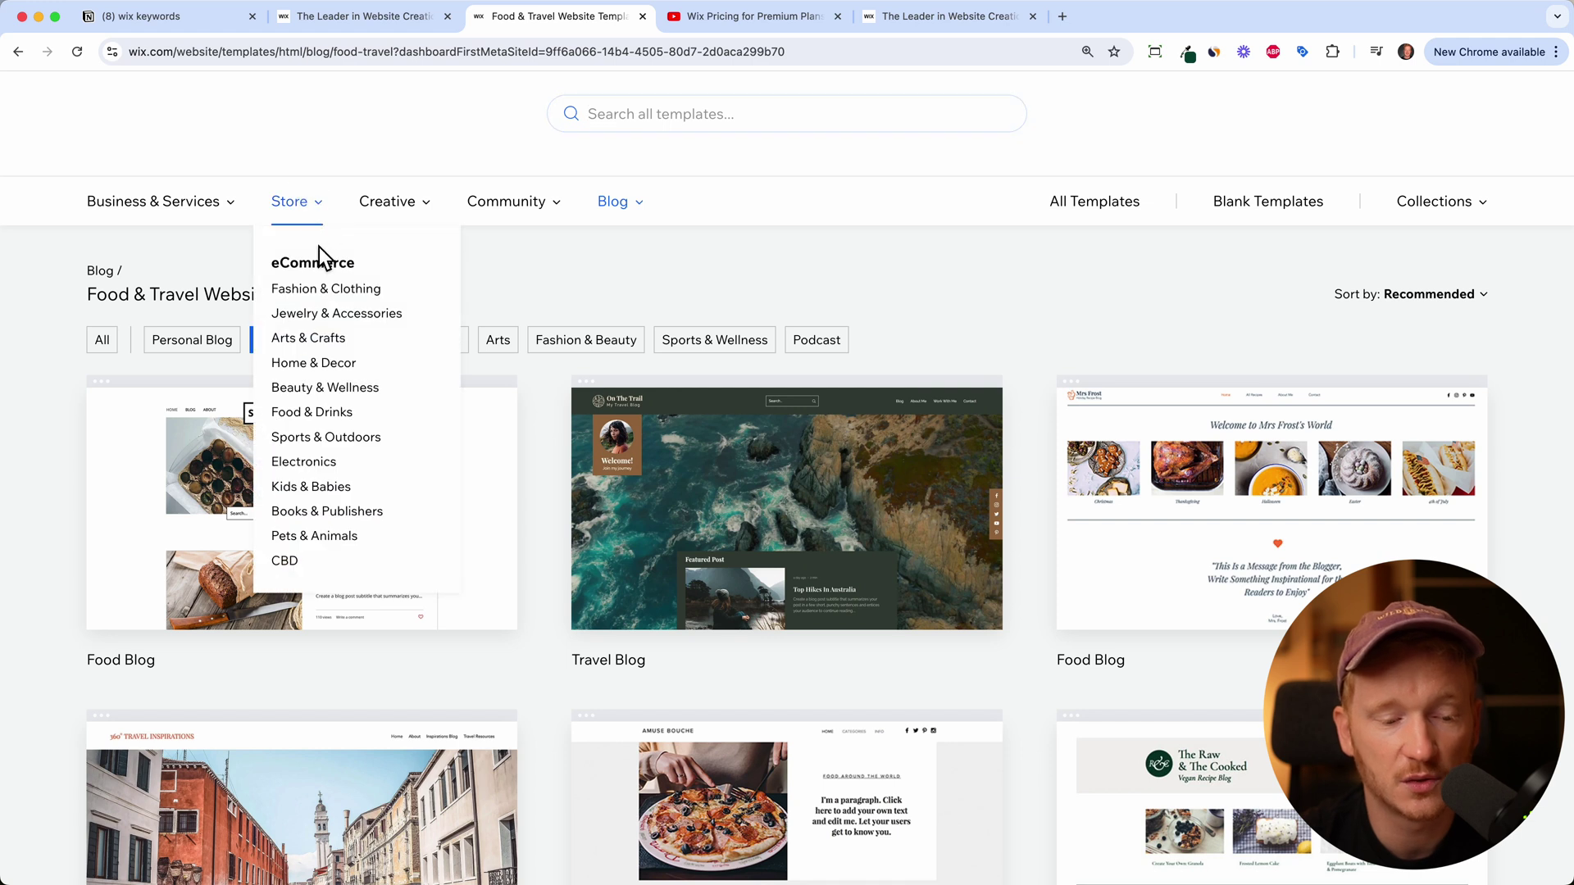
click(335, 373)
scroll(844, 422, down, 2)
scroll(1044, 535, down, 3)
scroll(1043, 535, down, 5)
scroll(1043, 535, down, 2)
scroll(1043, 536, down, 2)
click(806, 570)
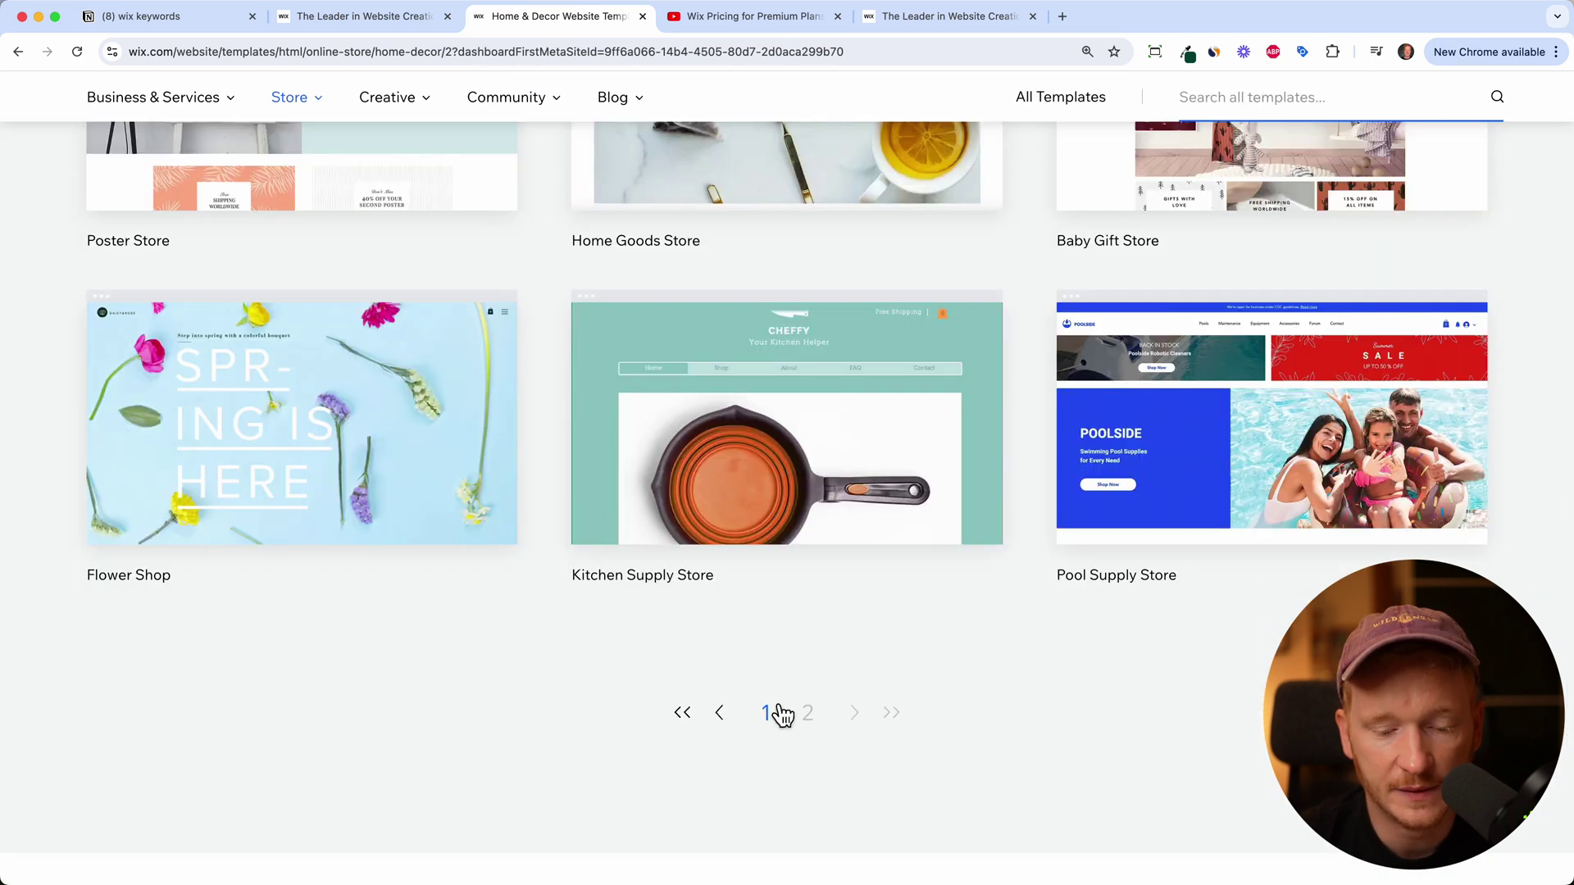
click(771, 717)
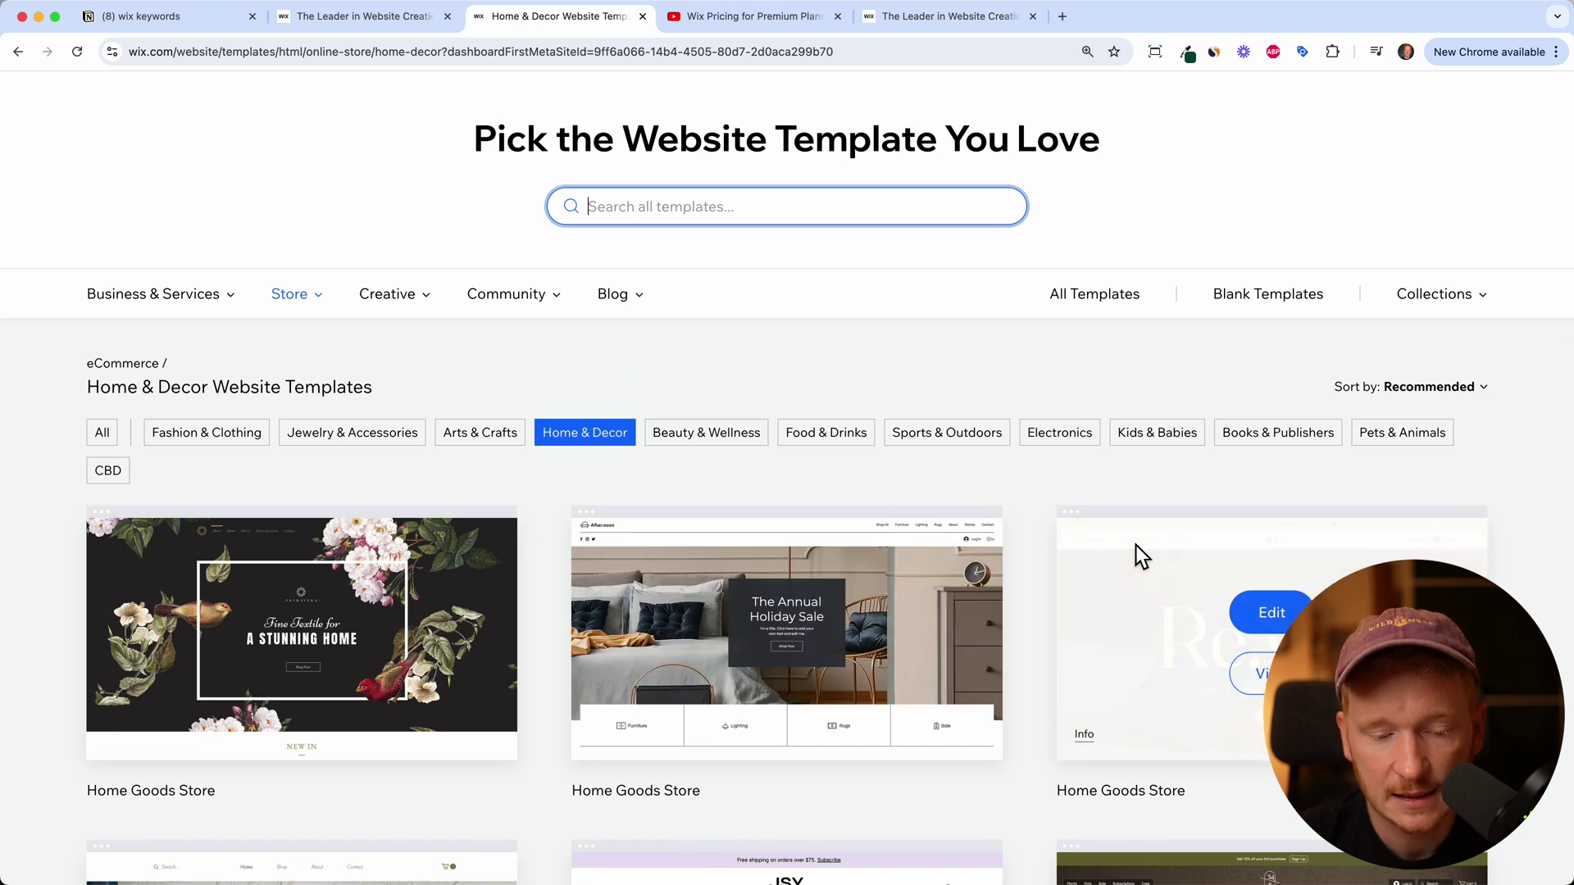
mouse_move(152, 293)
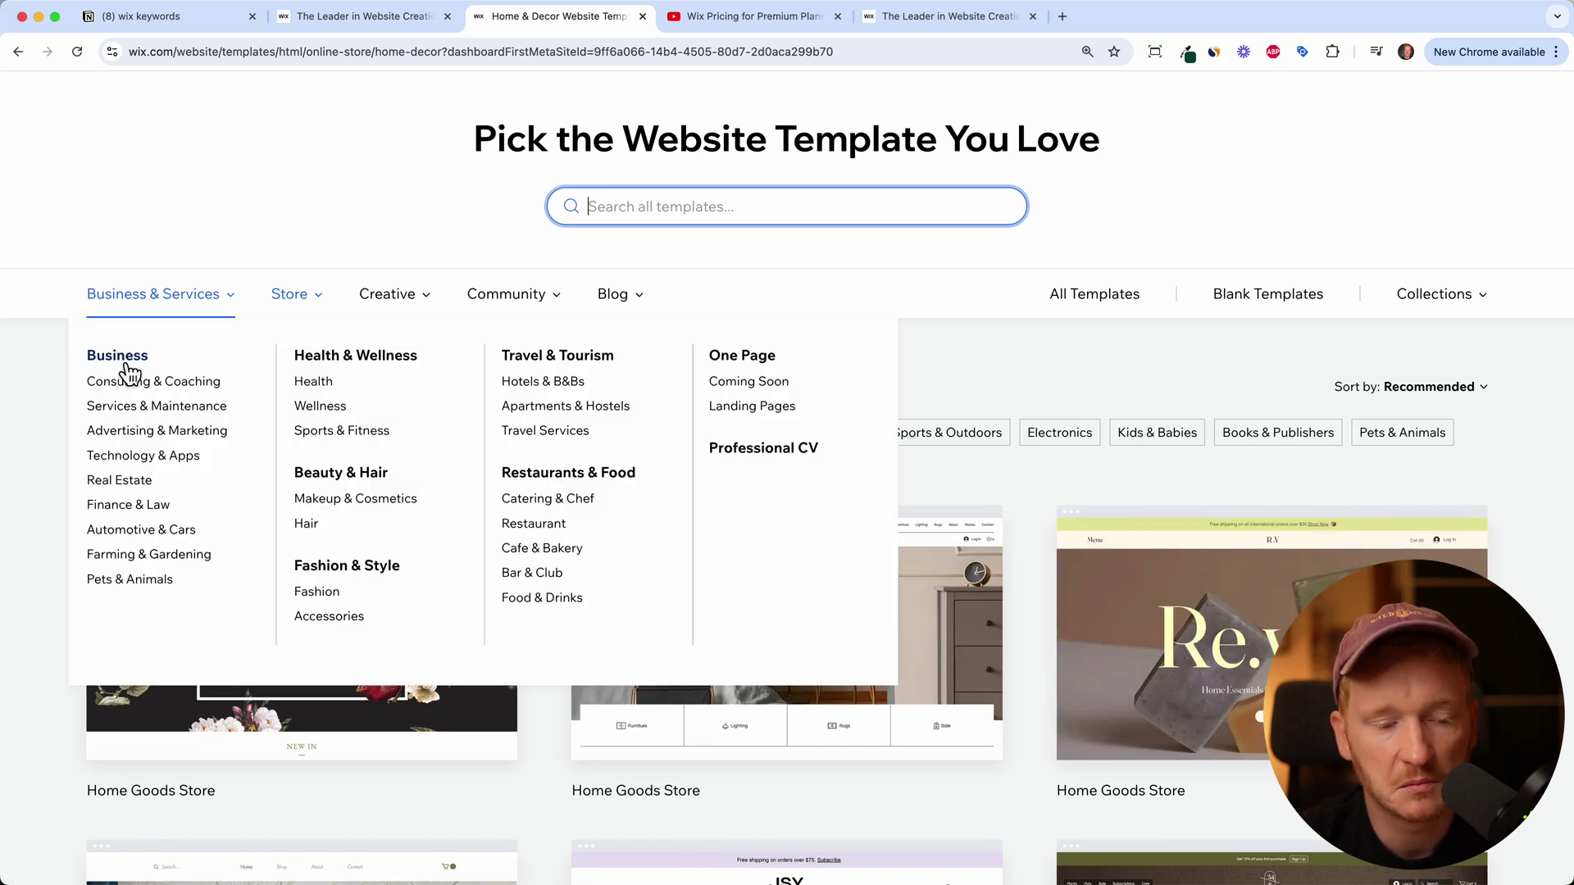
click(118, 358)
scroll(1238, 311, down, 2)
scroll(1238, 312, down, 3)
scroll(1238, 312, up, 2)
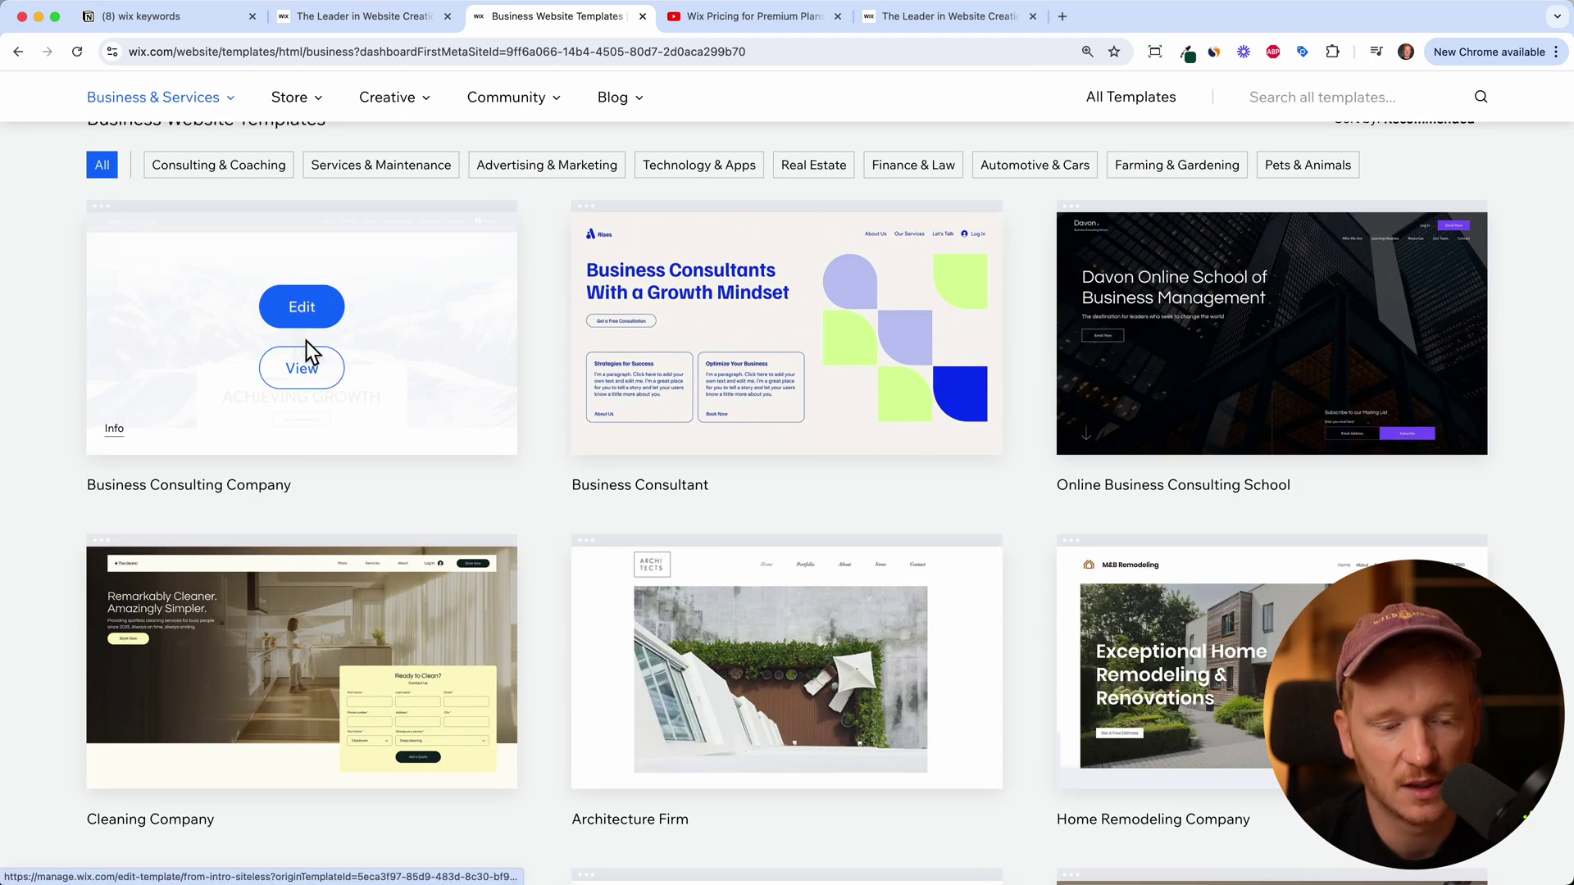
Preview the Business Consulting Company template, then open it in the Wix editor.
click(325, 394)
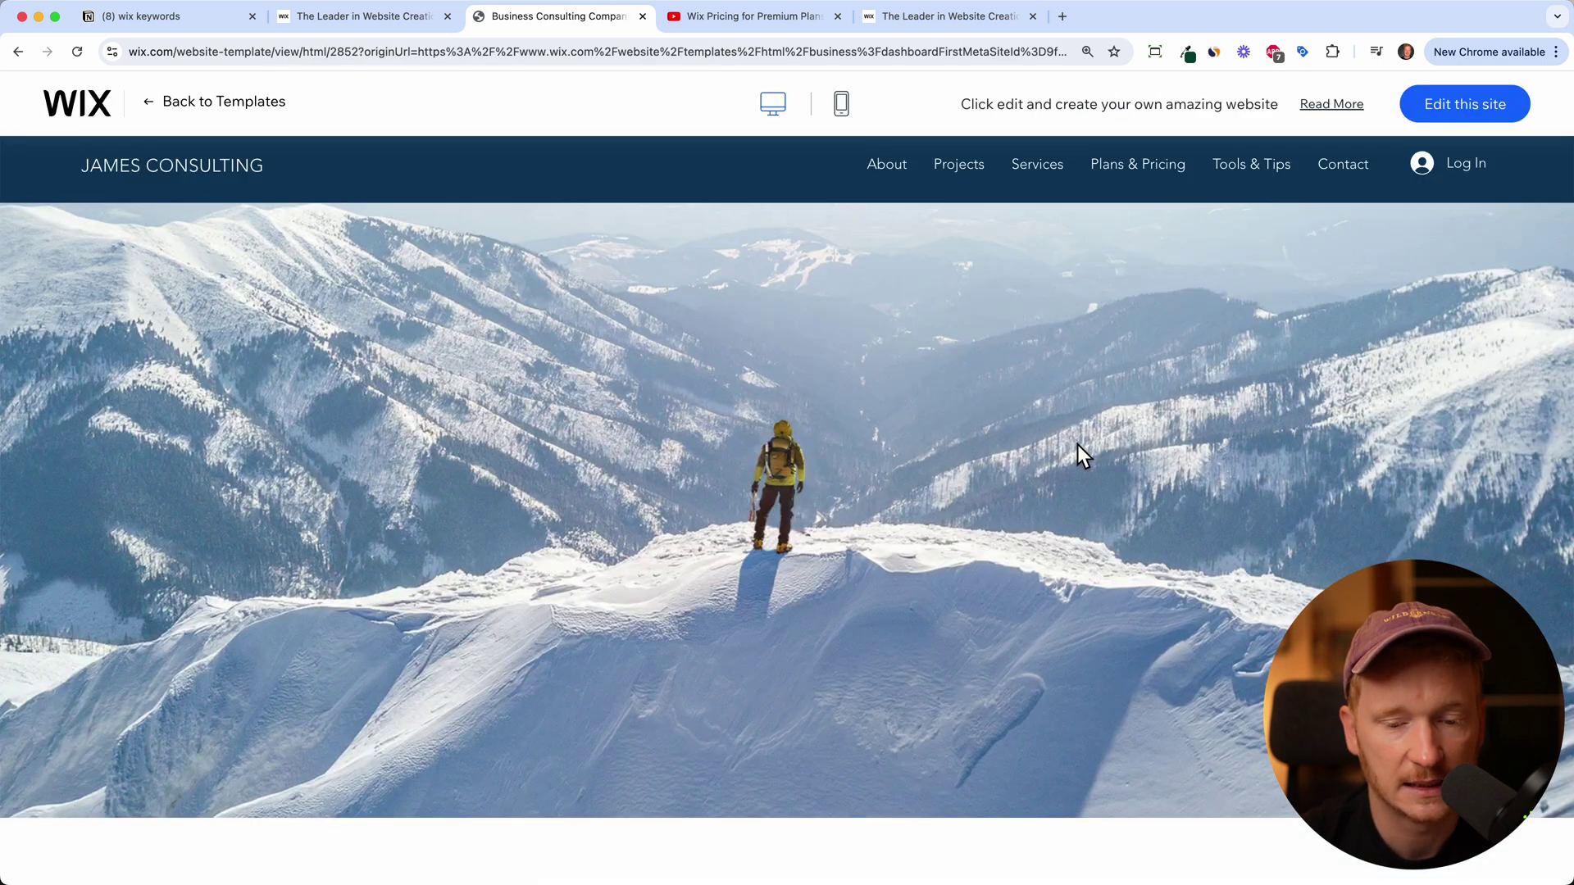
scroll(1077, 444, down, 3)
scroll(1077, 443, down, 4)
scroll(1077, 444, down, 4)
scroll(1078, 443, down, 4)
scroll(1077, 444, down, 2)
scroll(1078, 444, down, 4)
scroll(1077, 445, up, 2)
scroll(1308, 262, up, 15)
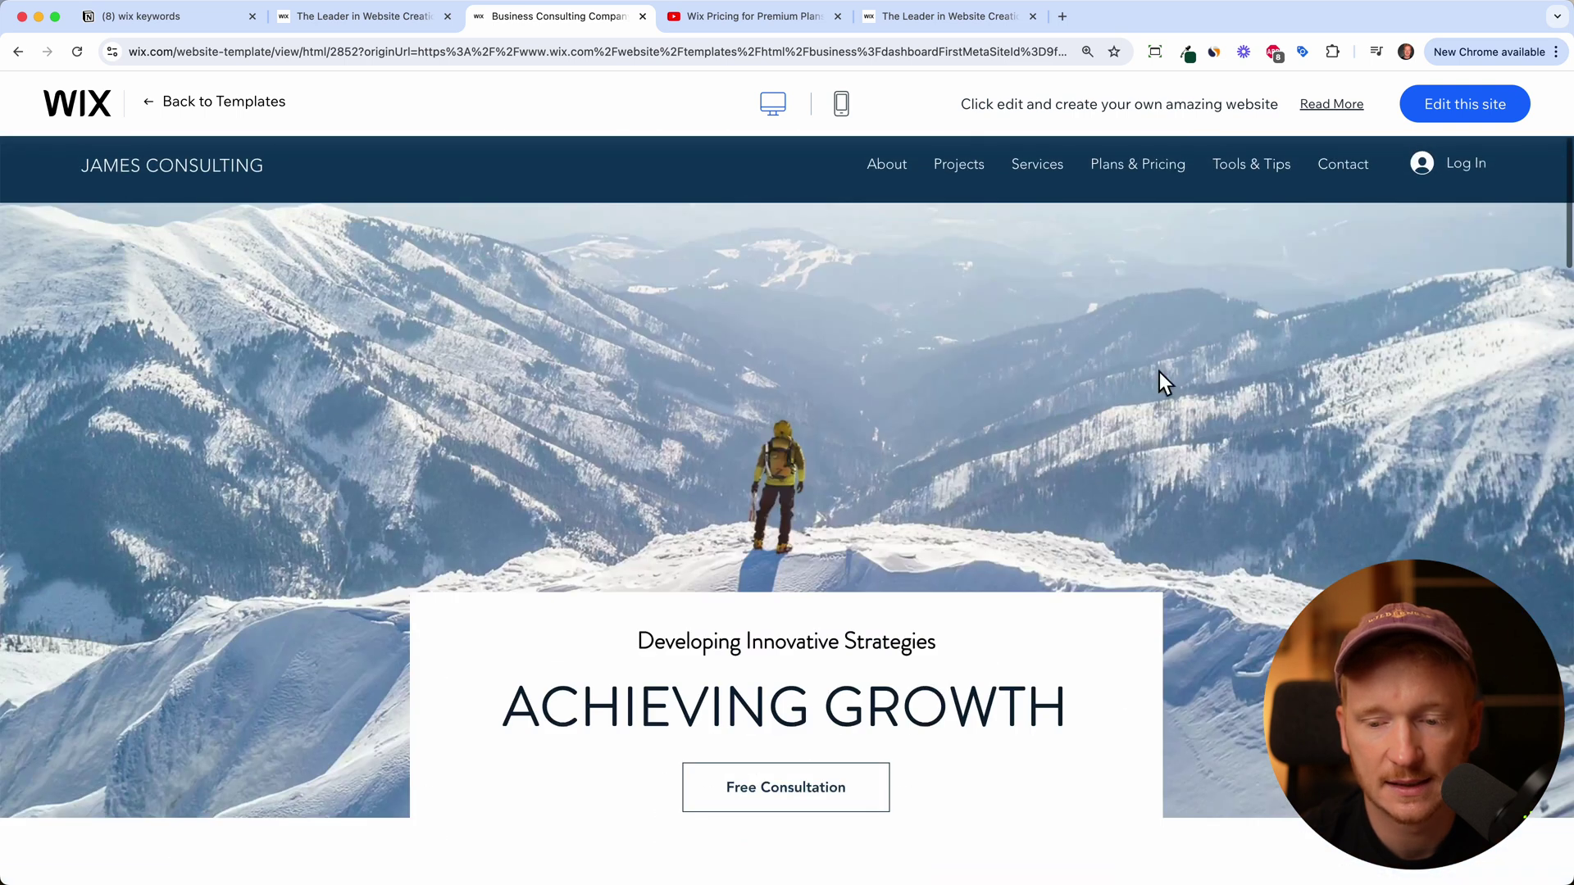
click(1476, 119)
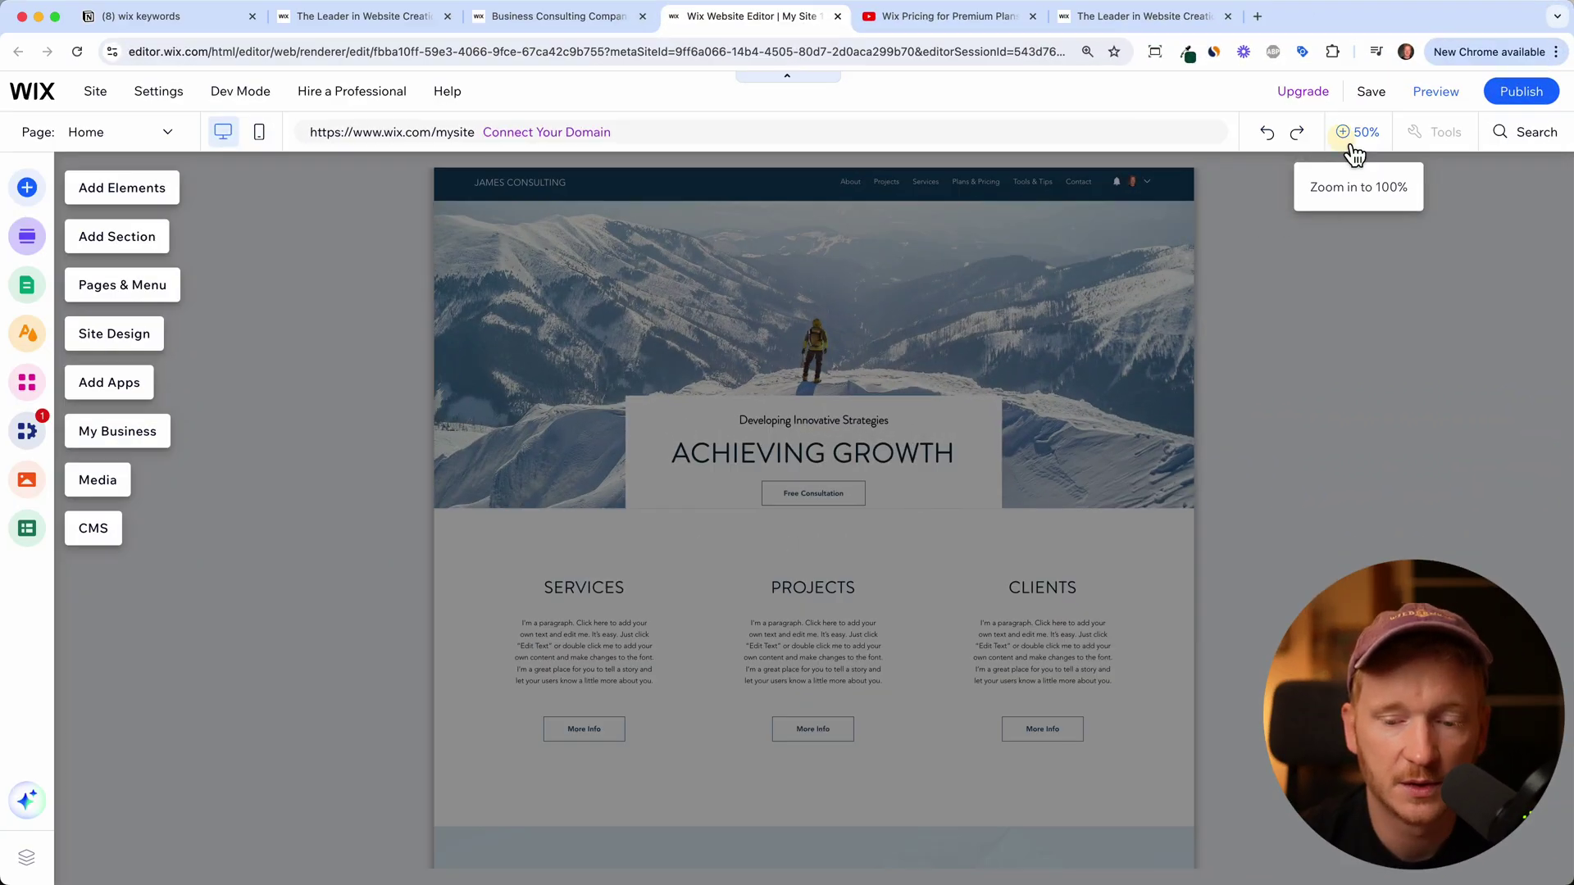
At 100% zoom, drag the ACHIEVING GROWTH heading up onto the mountain photo.
click(1353, 147)
scroll(1076, 535, down, 2)
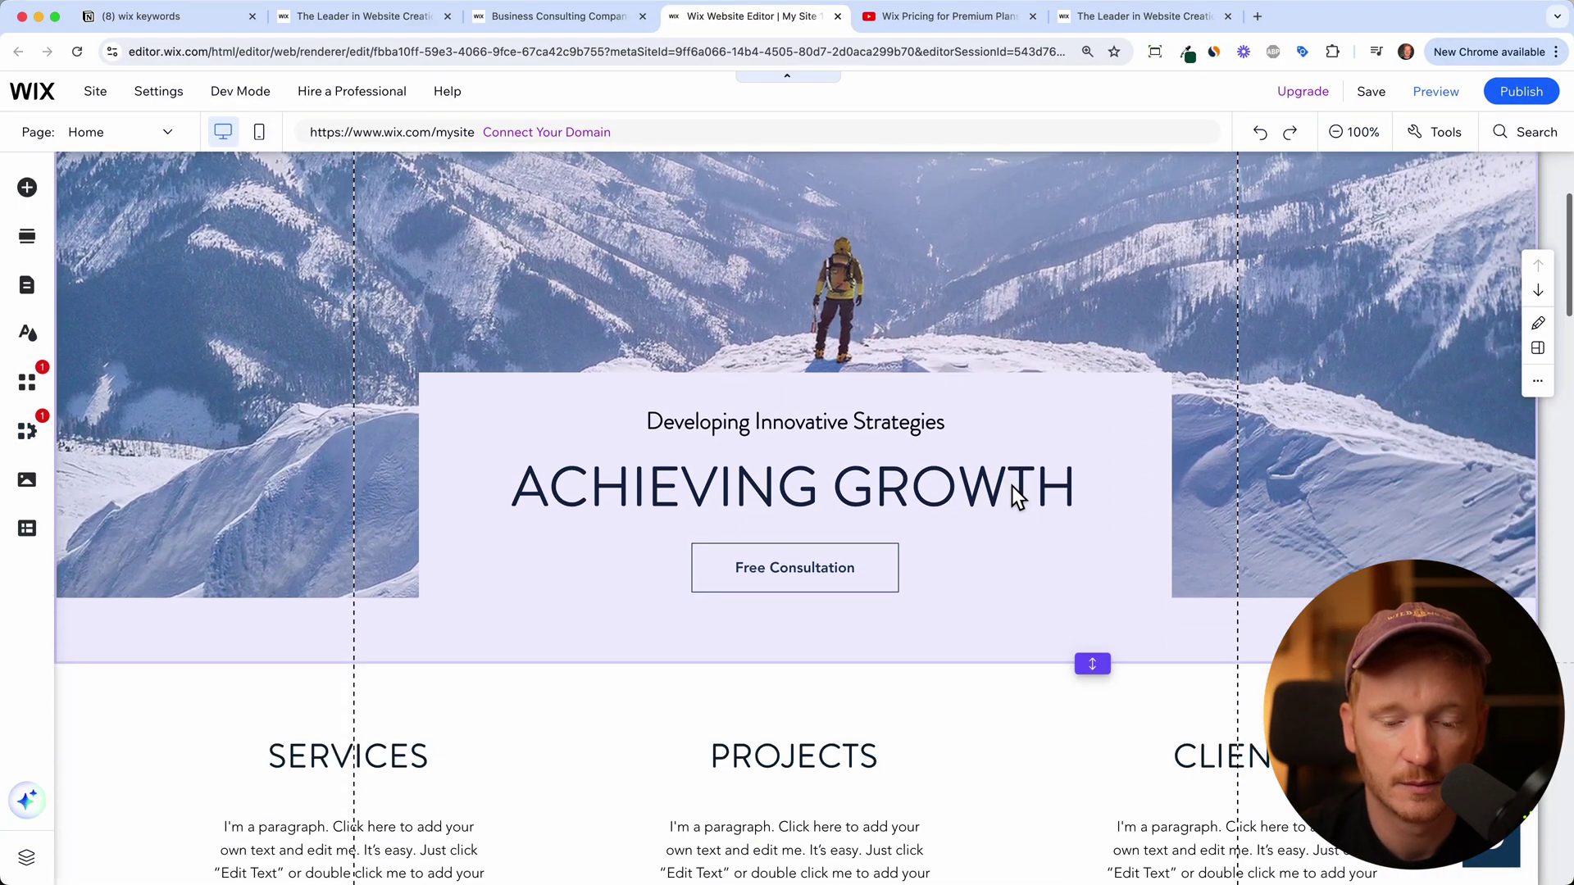
click(1012, 486)
click(1013, 485)
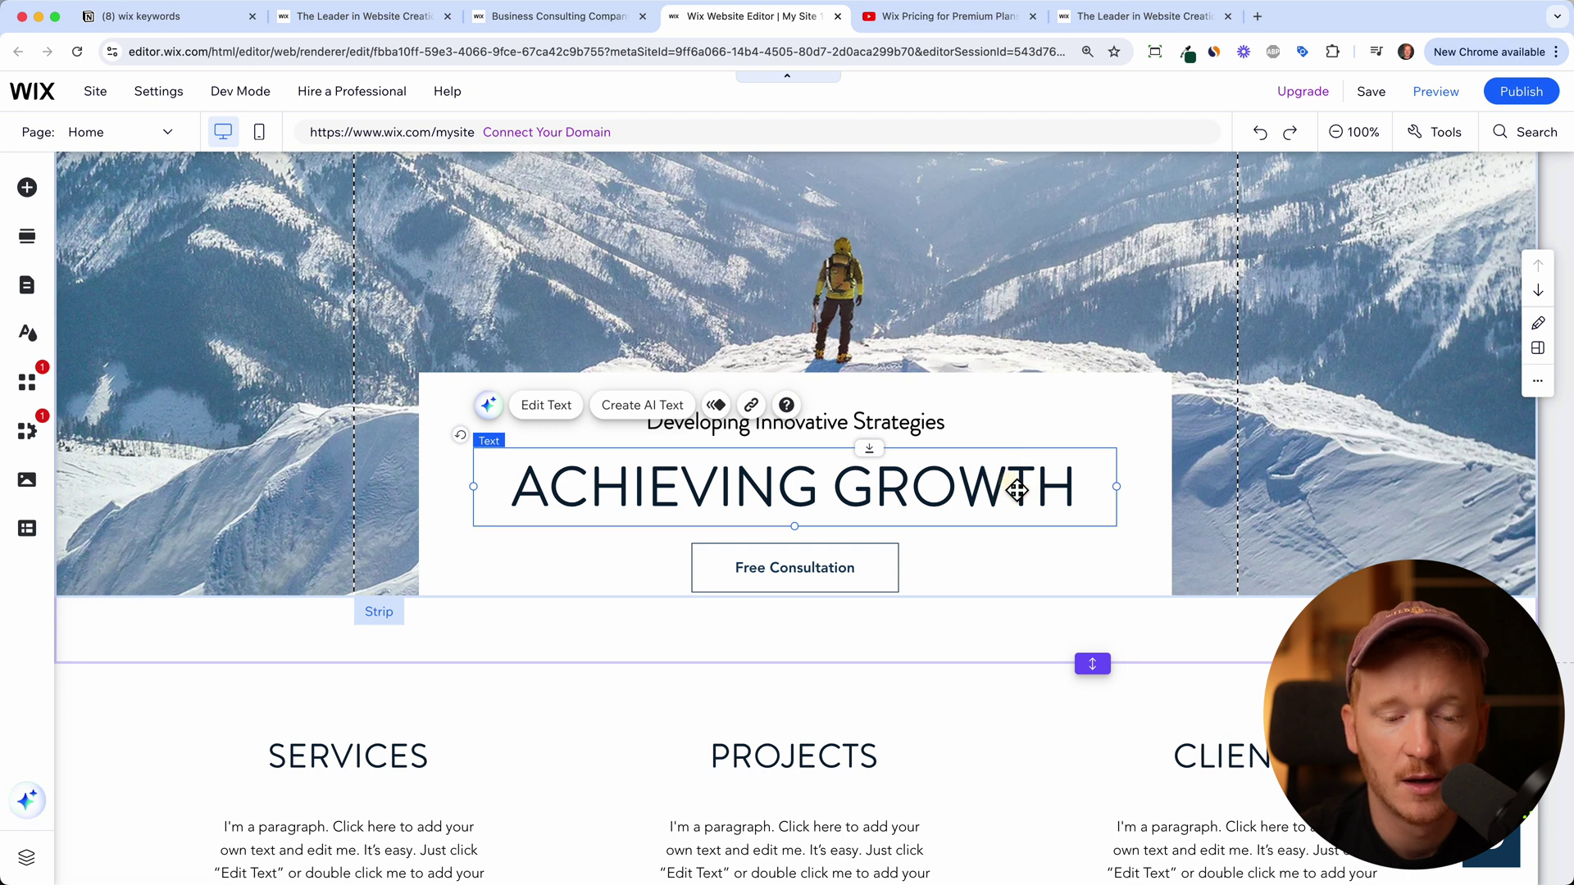
mouse_move(1016, 489)
mouse_down()
mouse_move(834, 344)
mouse_move(1132, 285)
mouse_move(1029, 257)
mouse_move(1042, 247)
mouse_up()
scroll(1041, 291, up, 3)
mouse_move(1008, 418)
mouse_down()
mouse_move(1000, 297)
mouse_move(983, 292)
mouse_up()
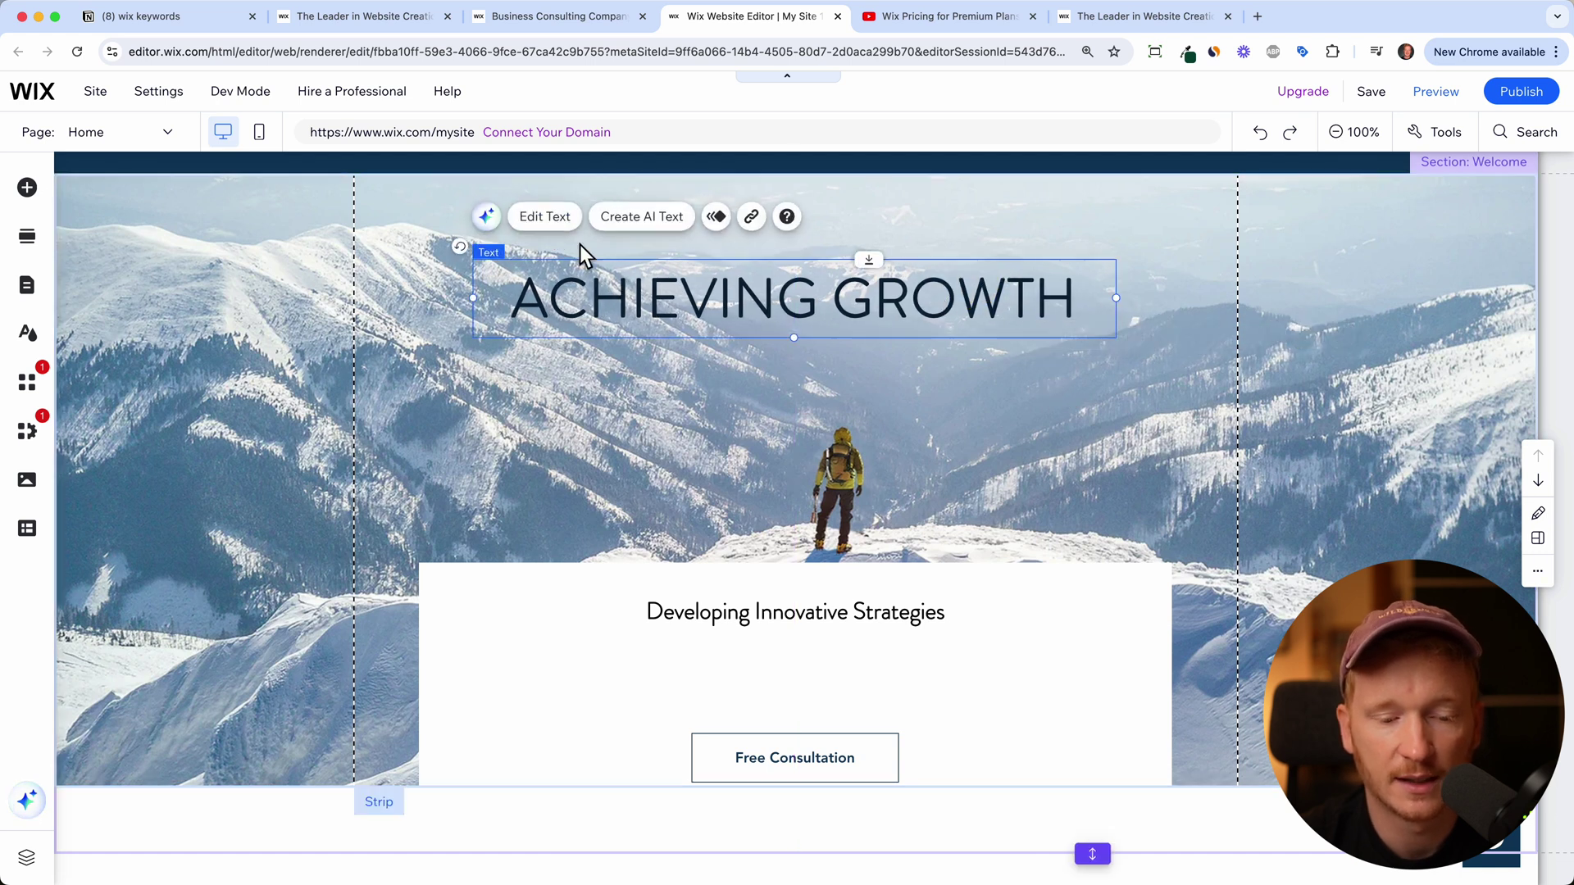
Set the heading to 57 px in its dark colour and raise the Free Consultation button.
click(547, 219)
mouse_move(1231, 530)
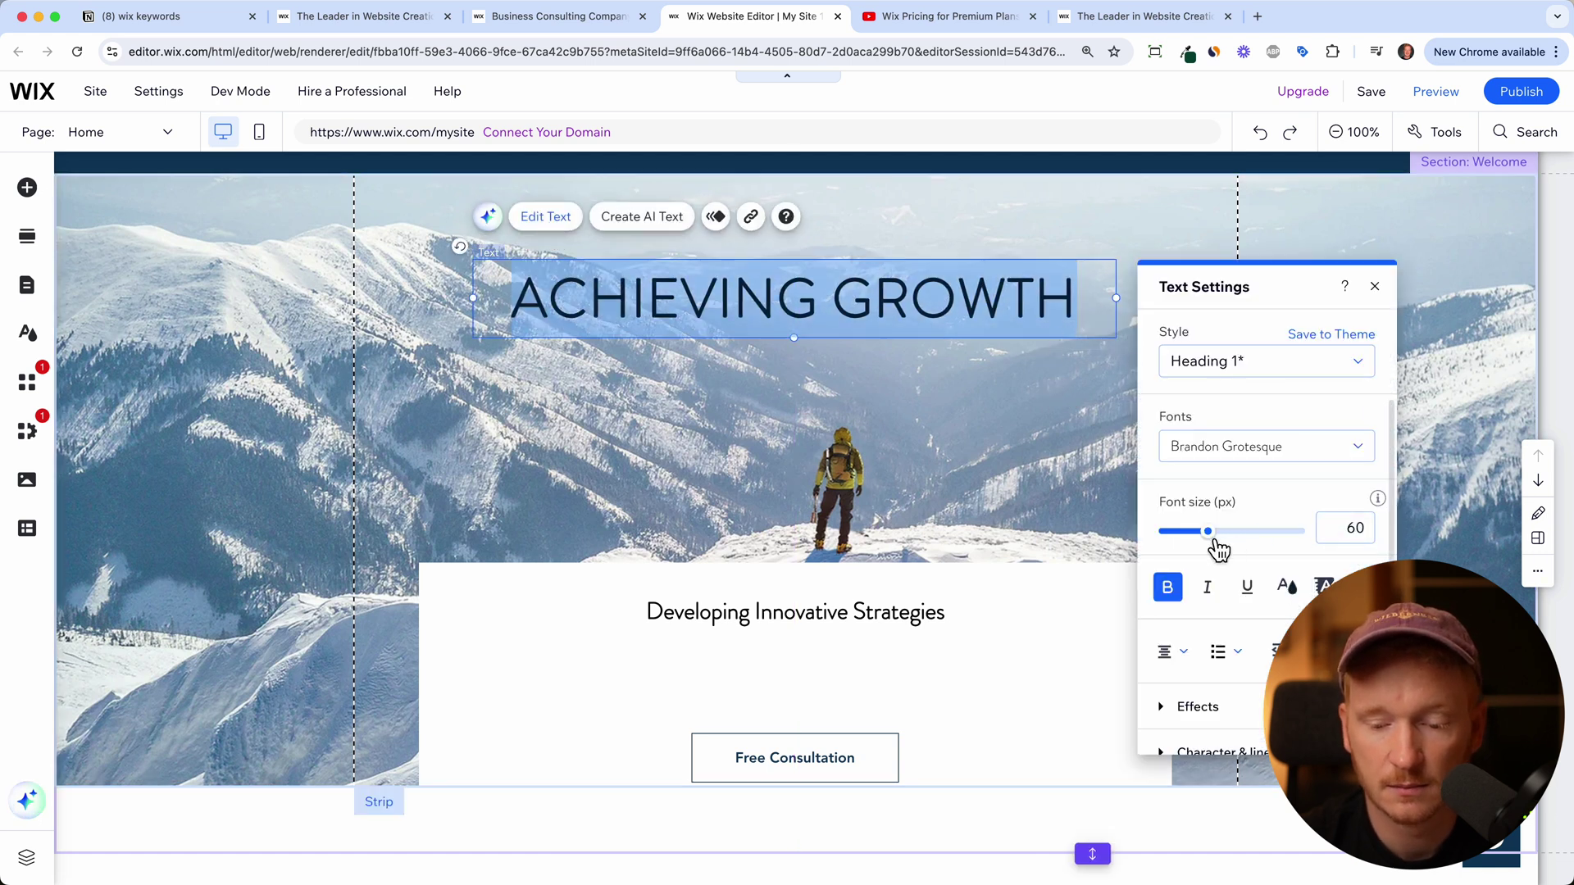
drag(1214, 541, 1213, 549)
click(1287, 588)
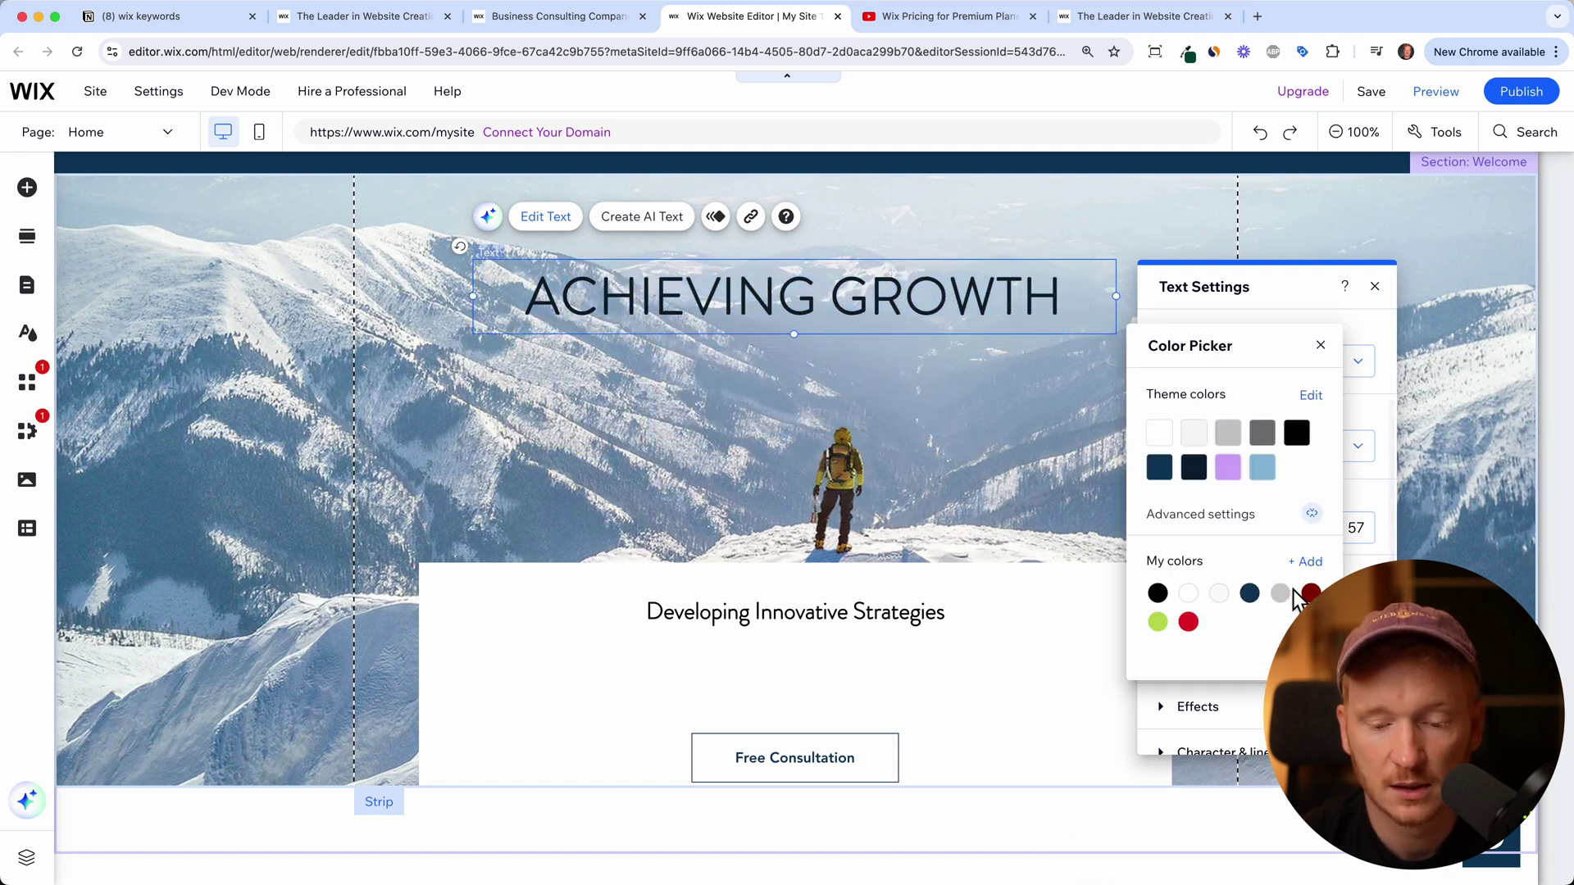
click(1189, 623)
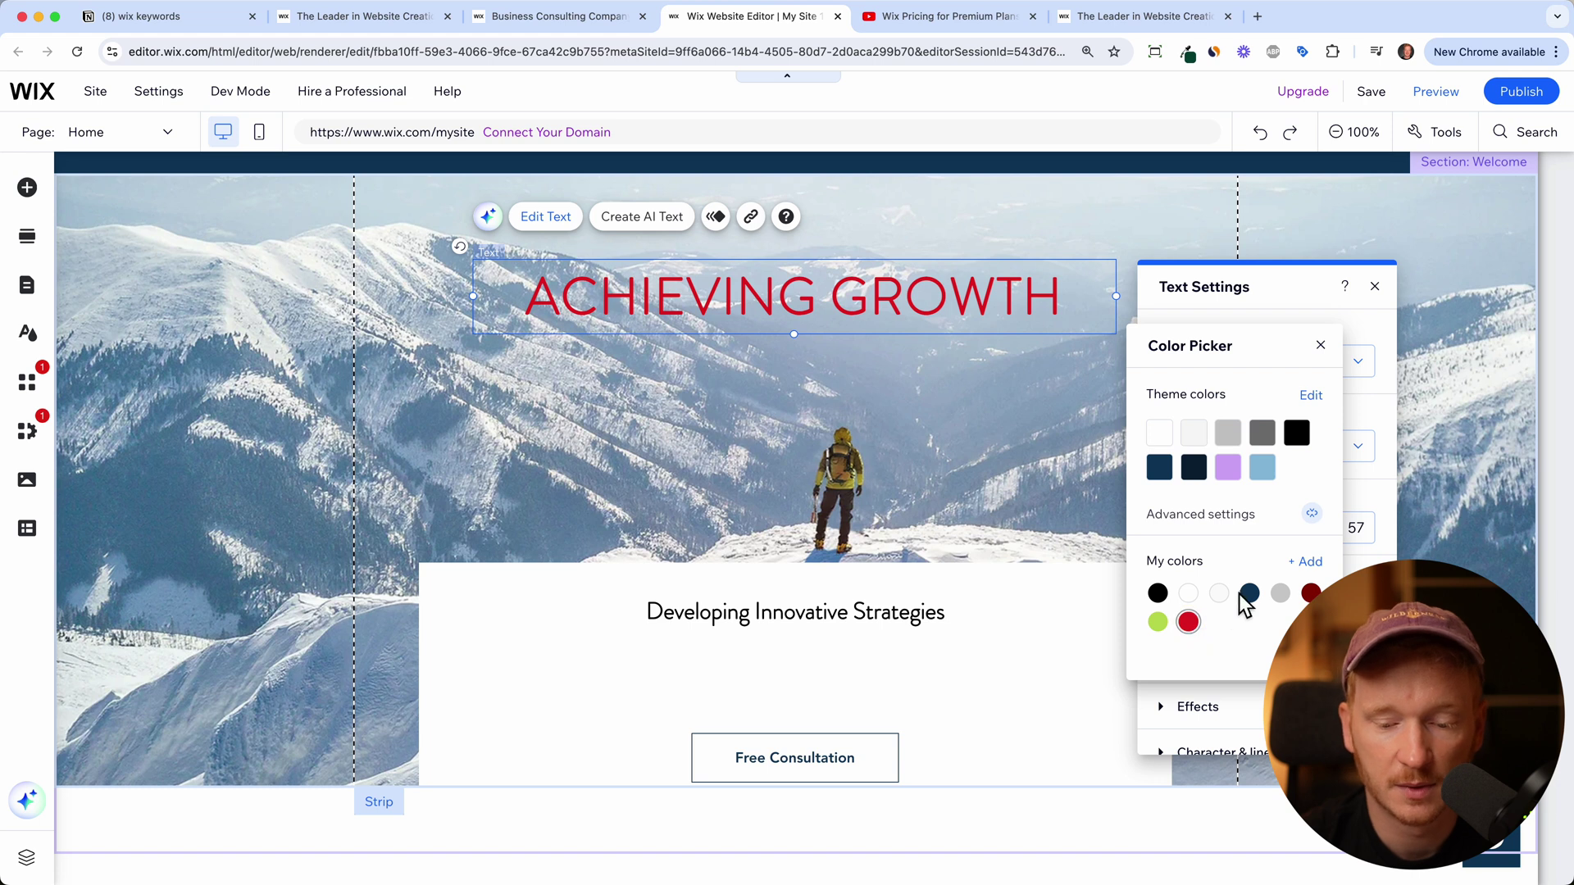
click(1322, 243)
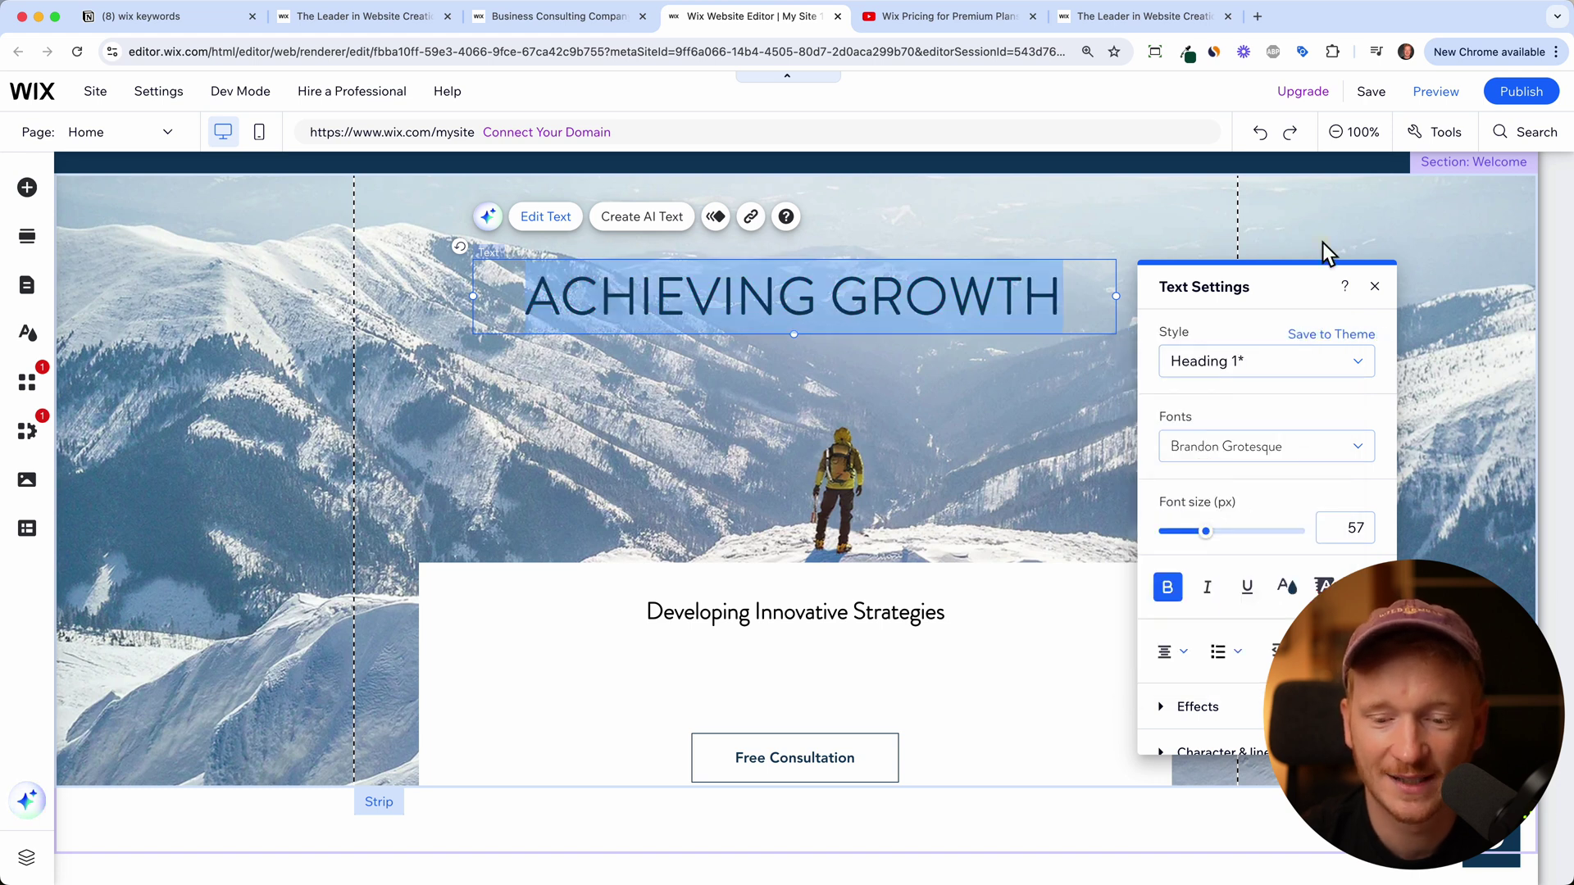
click(1375, 286)
scroll(1246, 439, down, 2)
click(858, 662)
drag(858, 665, 870, 601)
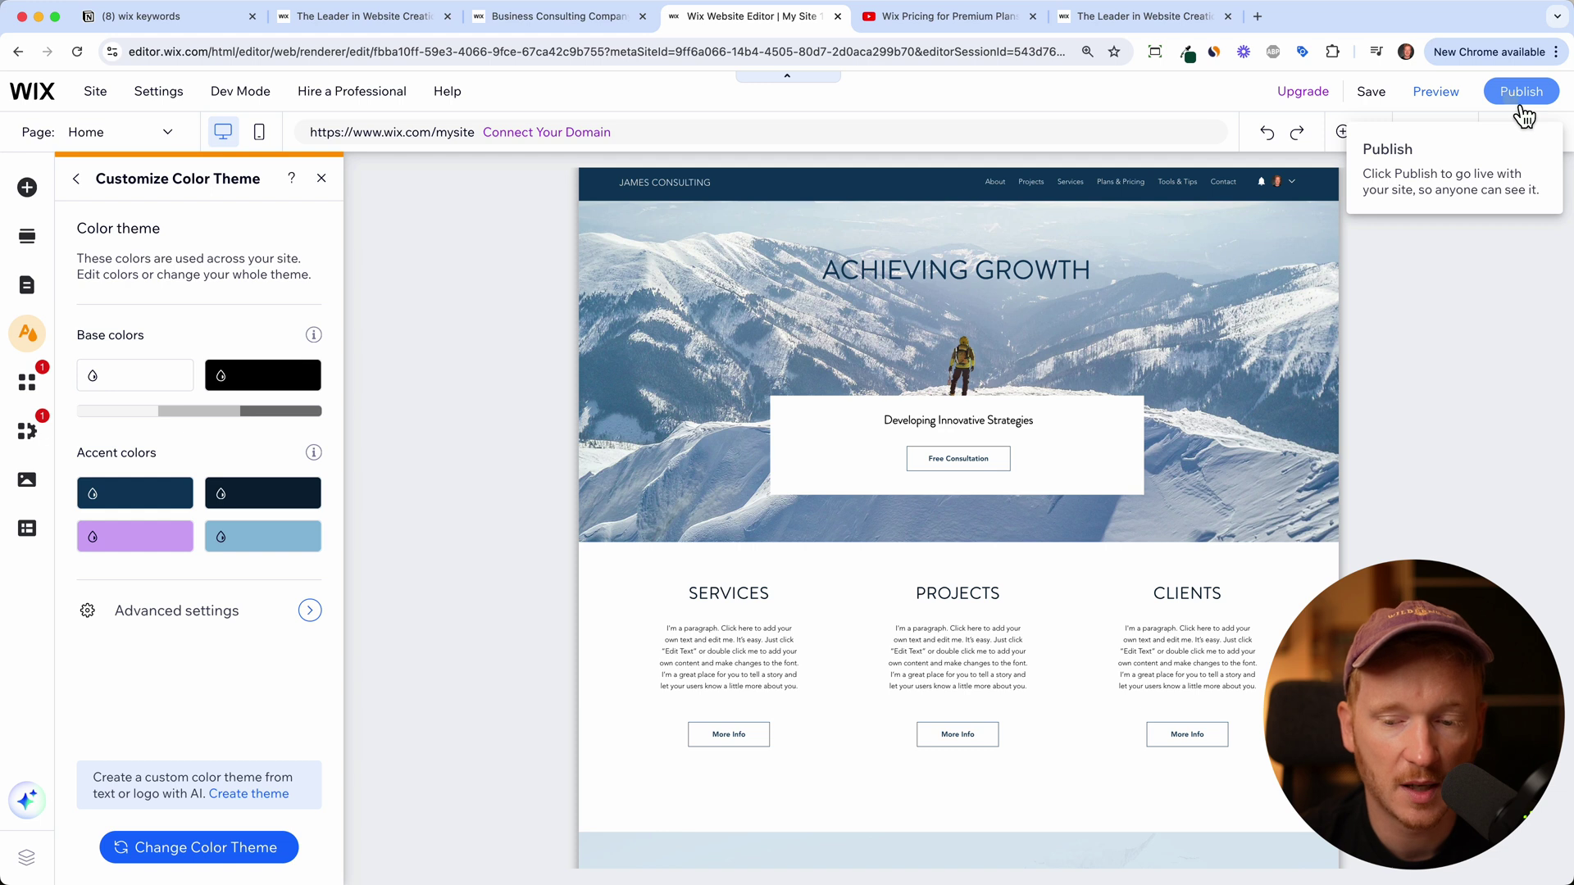
Publish with a free wixsite.com domain, then go to the Connect a domain page.
click(1522, 98)
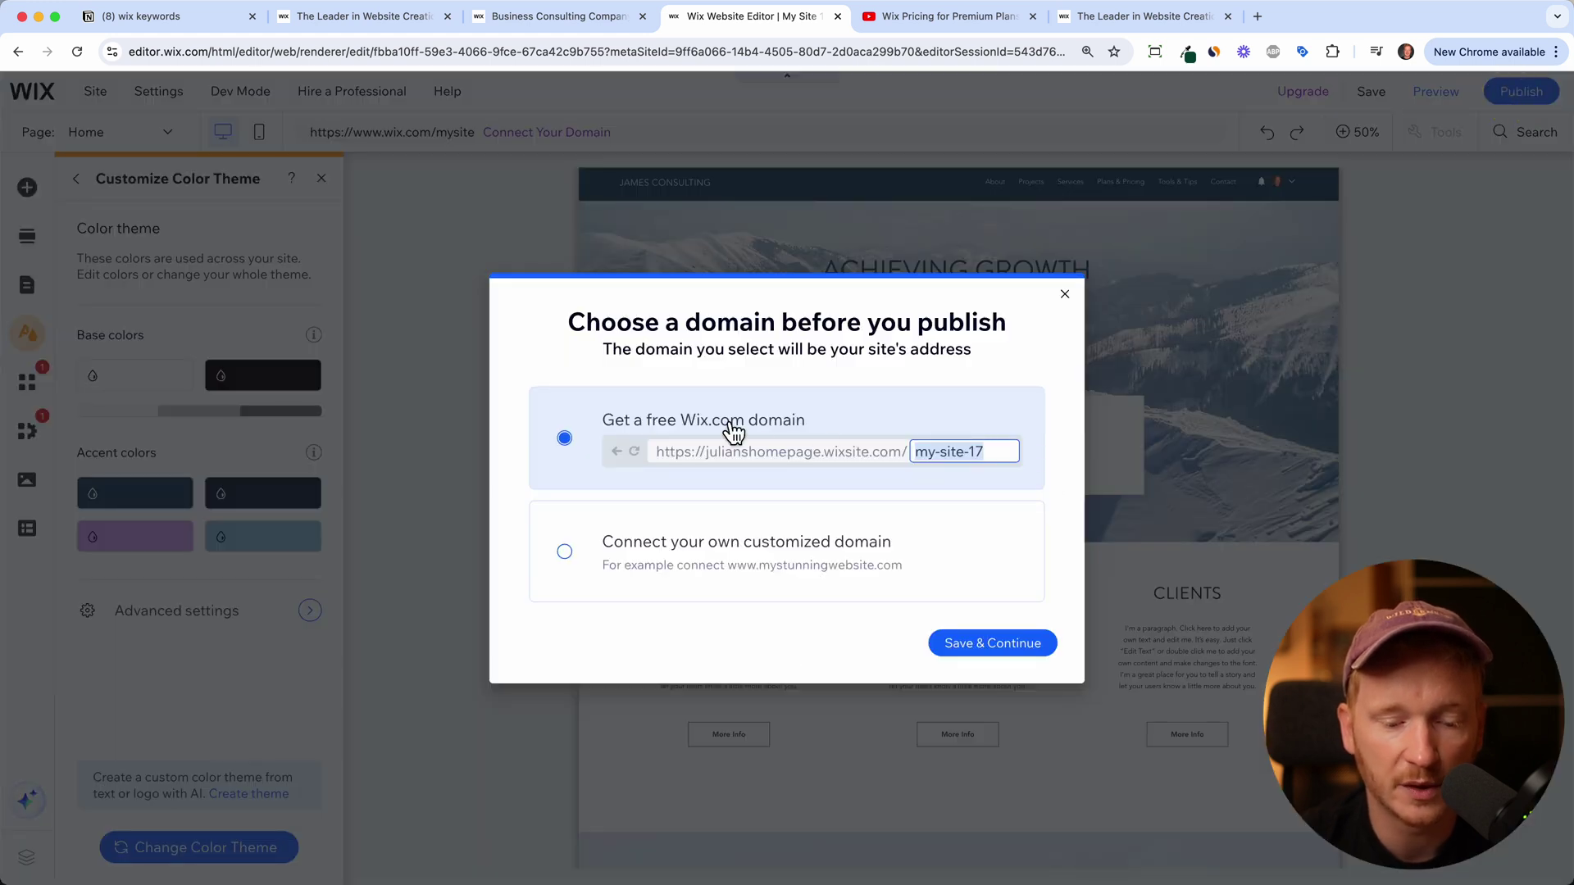
click(990, 643)
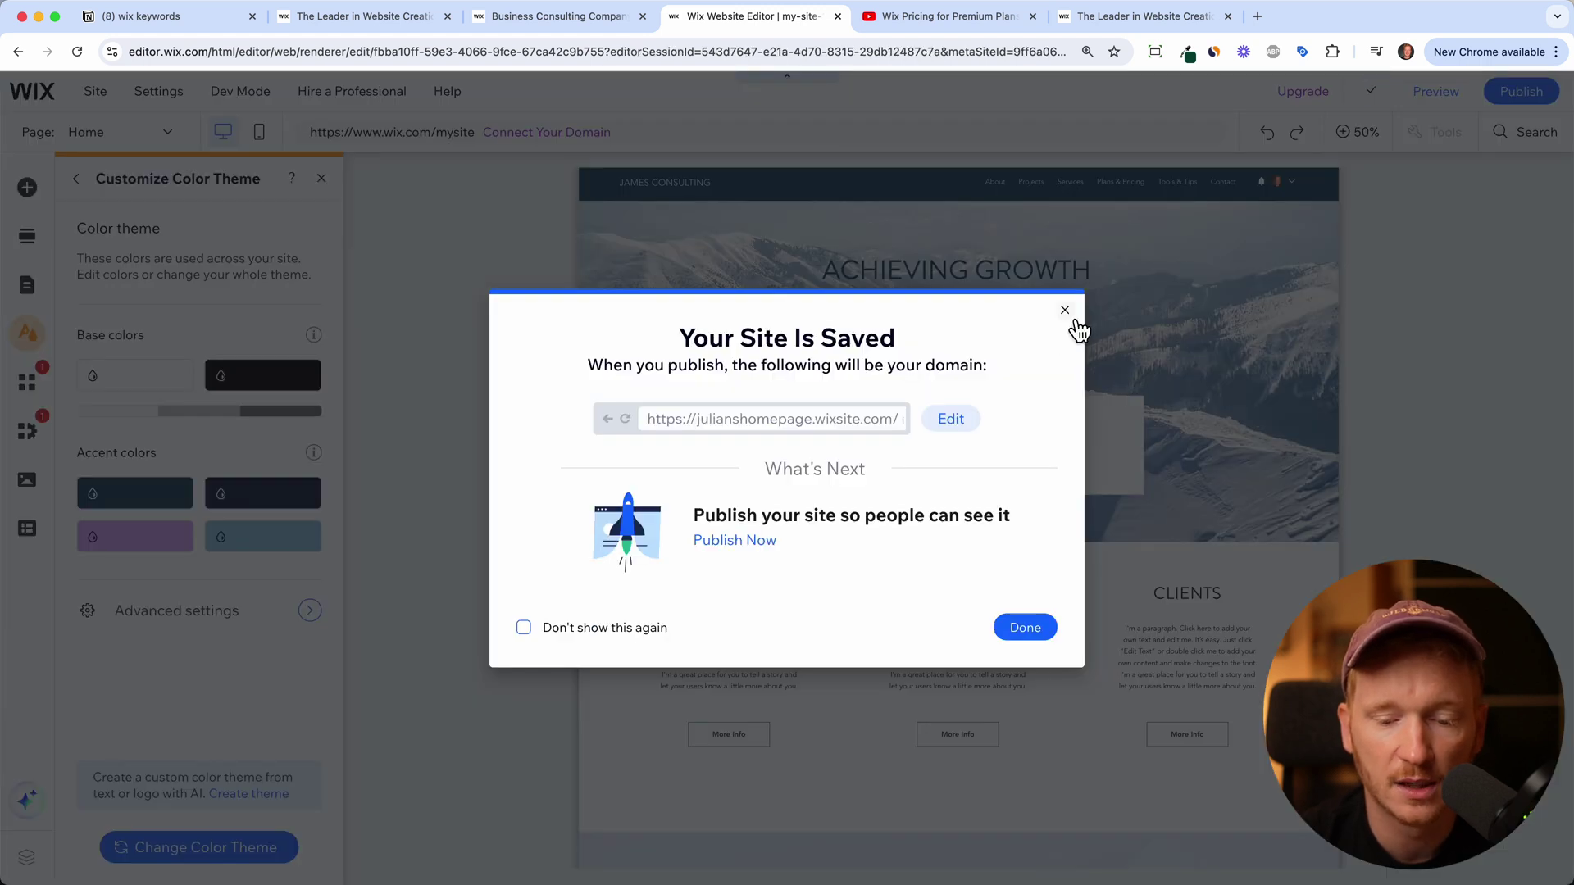
click(1069, 317)
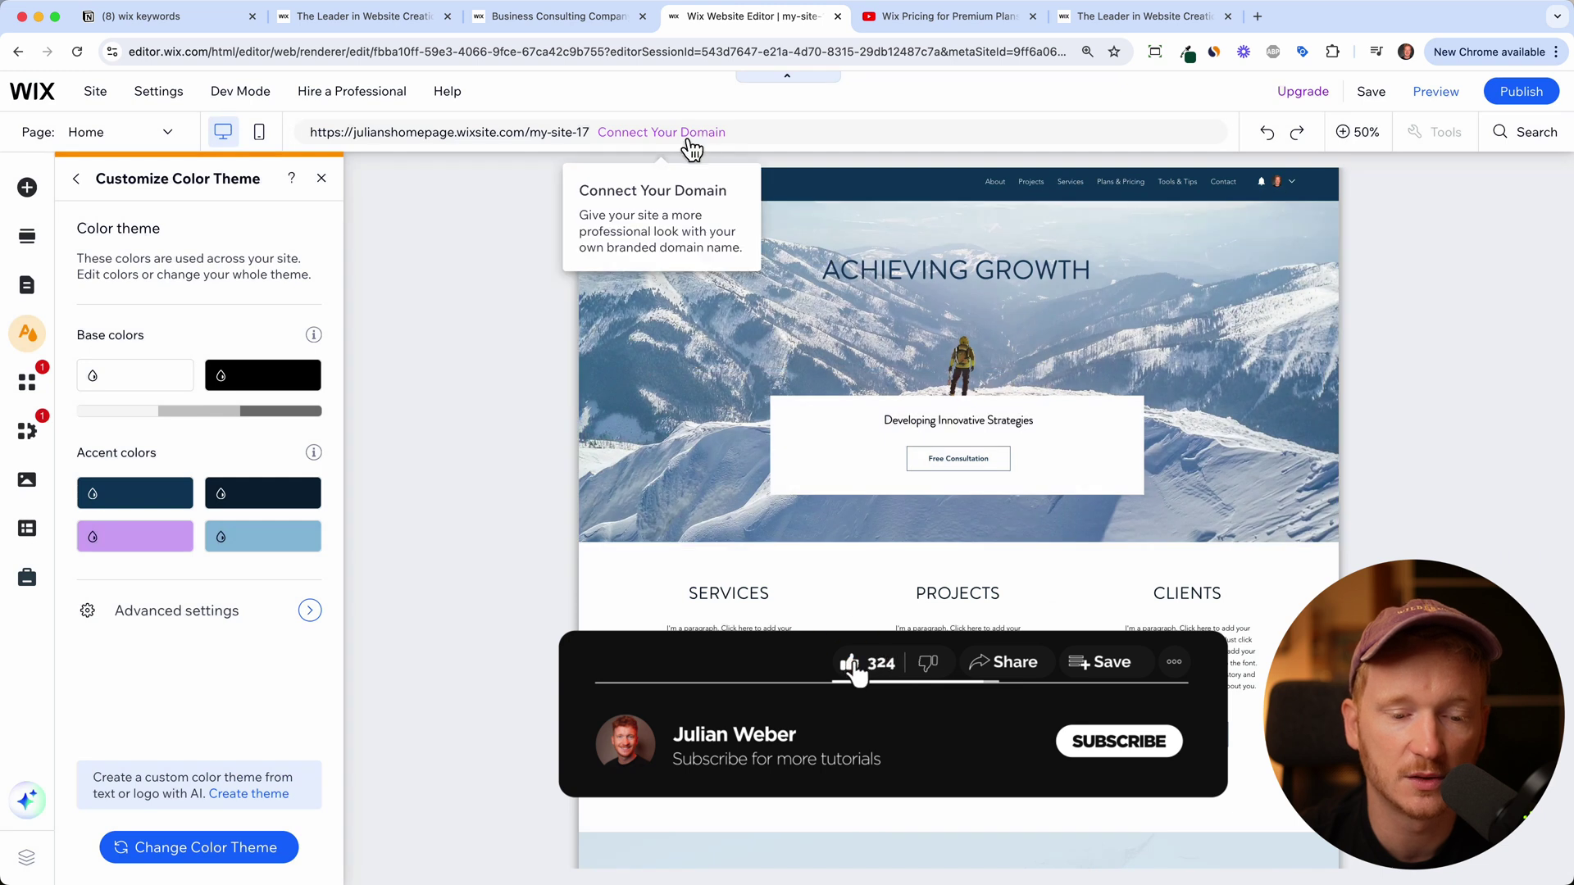
click(688, 141)
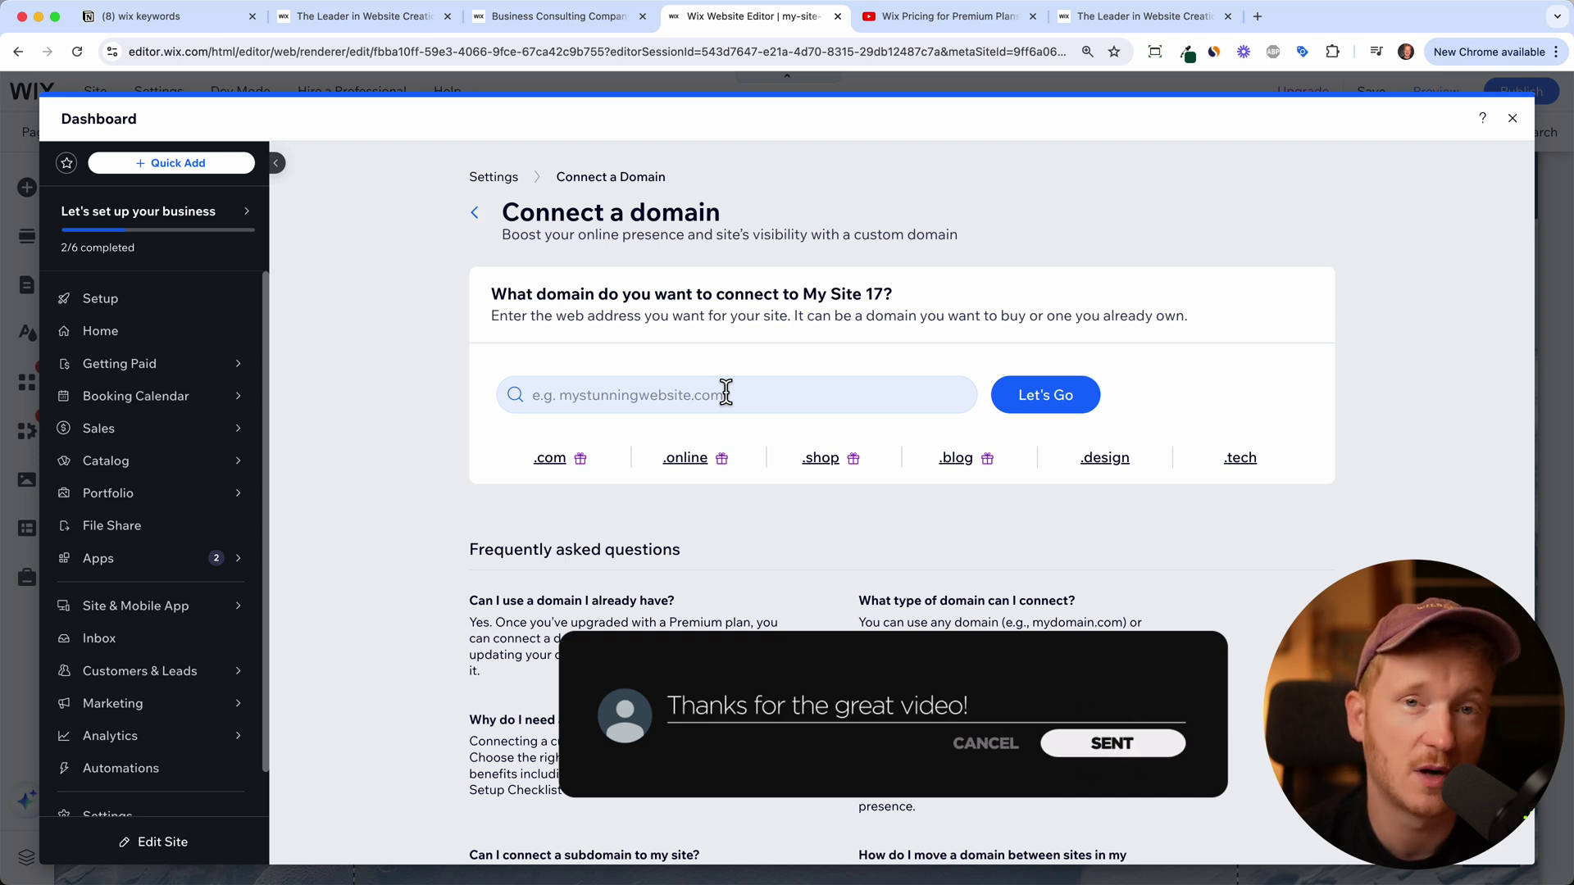
Return to the YouTube tab for 'Wix Pricing for Premium Plans'.
click(892, 32)
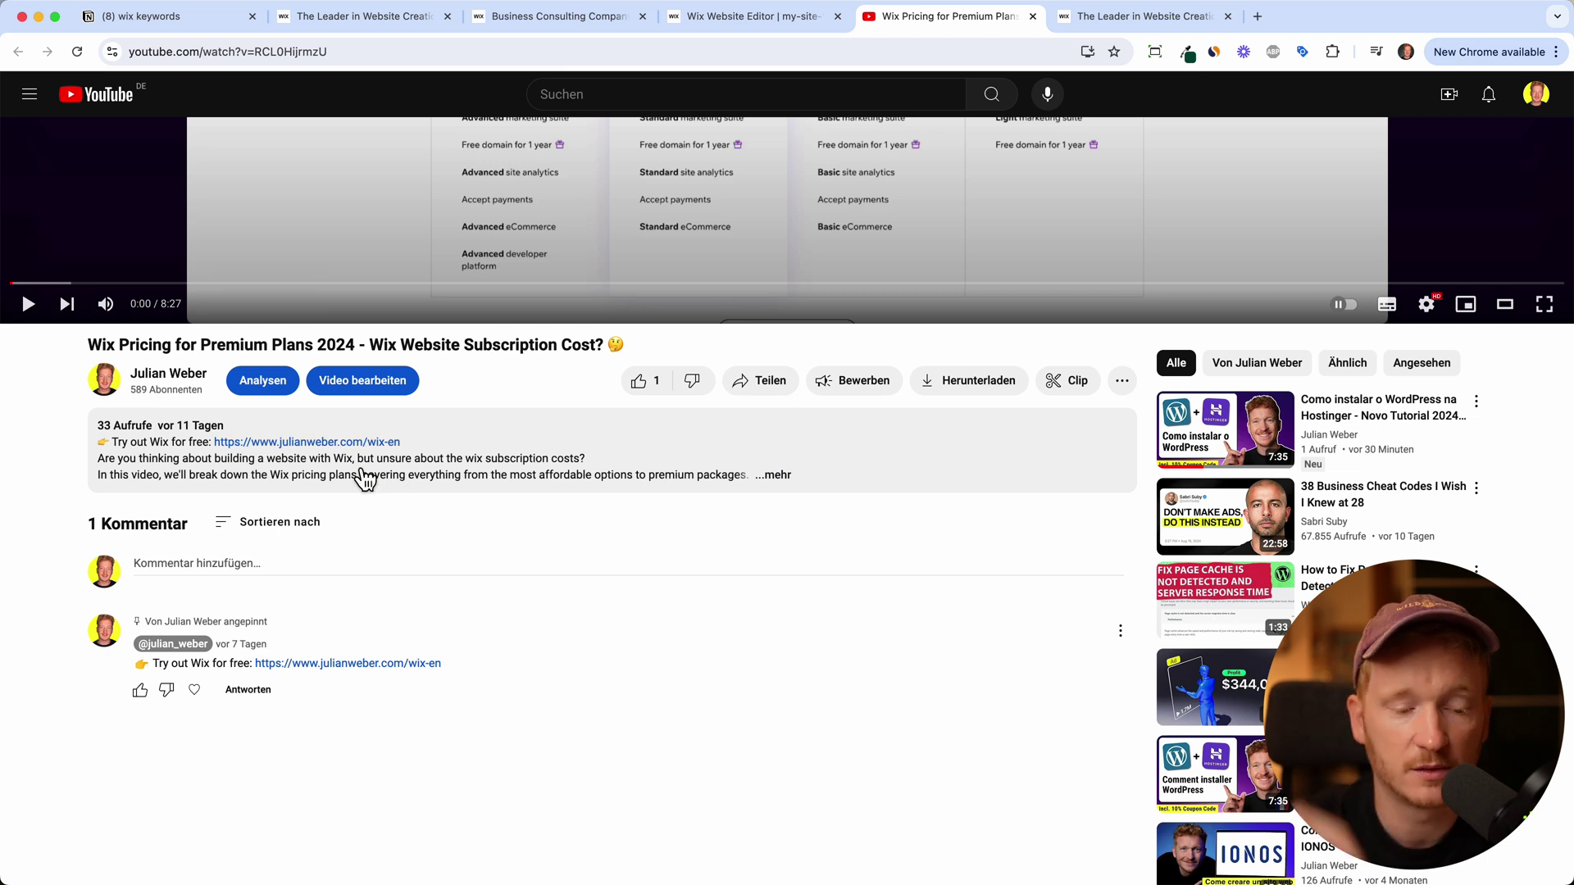